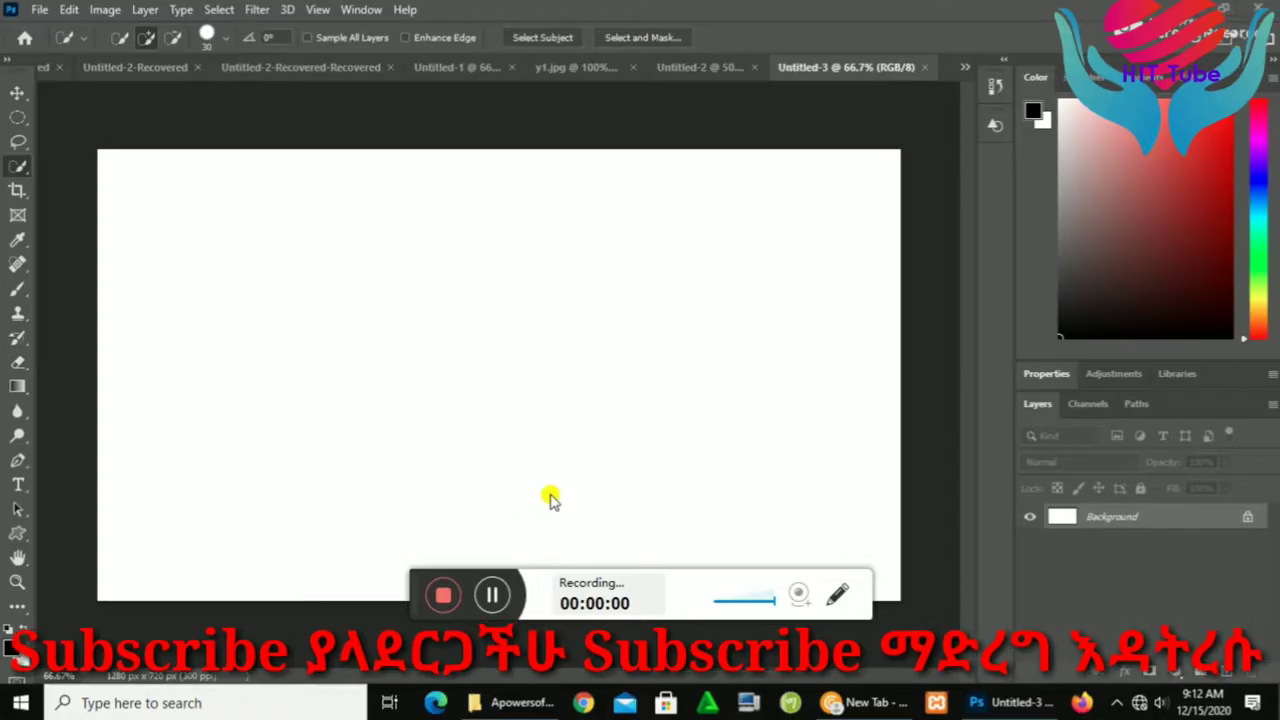
- Create a new 1280 x 720 px document at 300 px/inch
{"action": "left_click_drag", "start_coordinate": [412, 595], "coordinate": [41, 703]}
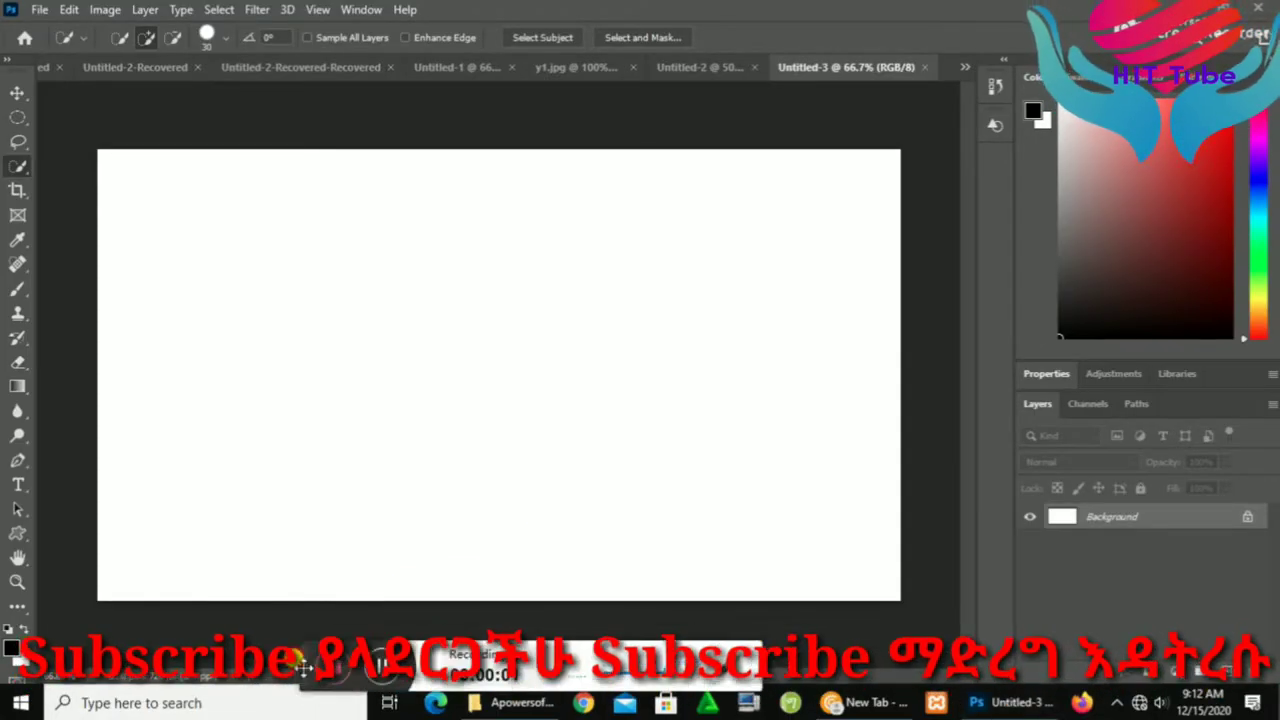
{"action": "left_click", "coordinate": [35, 10]}
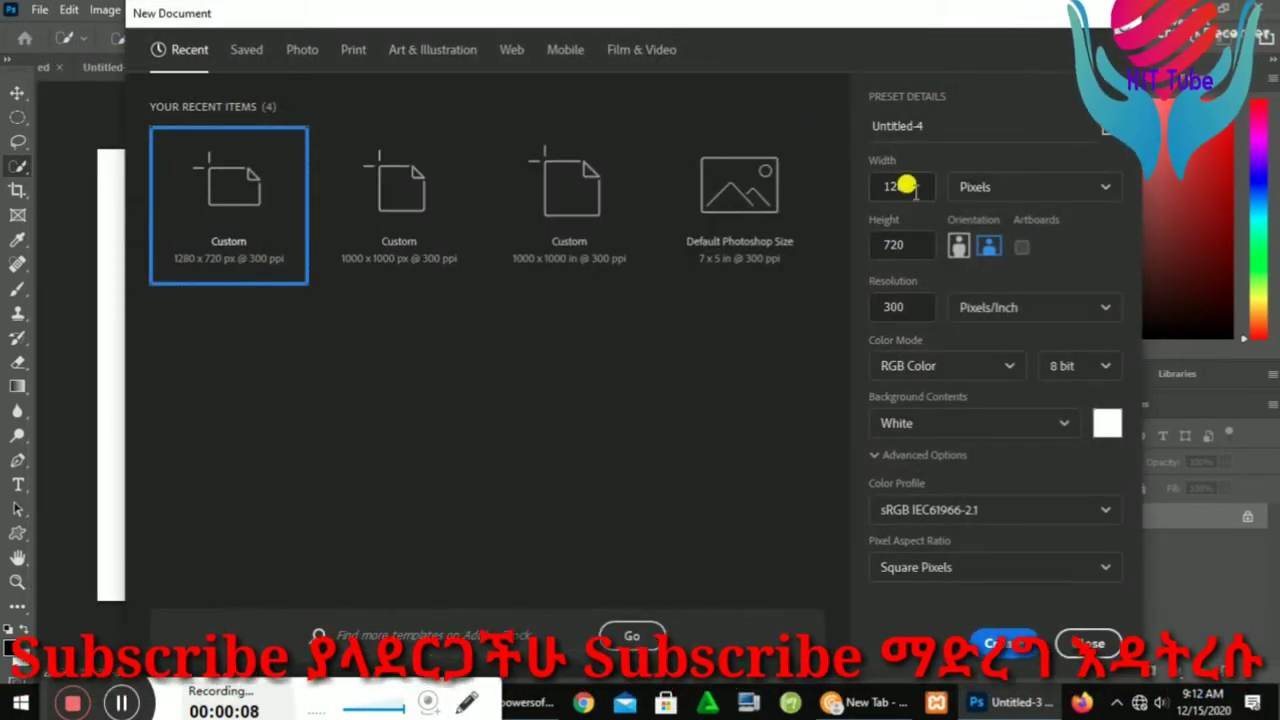
{"action": "double_click", "coordinate": [877, 242]}
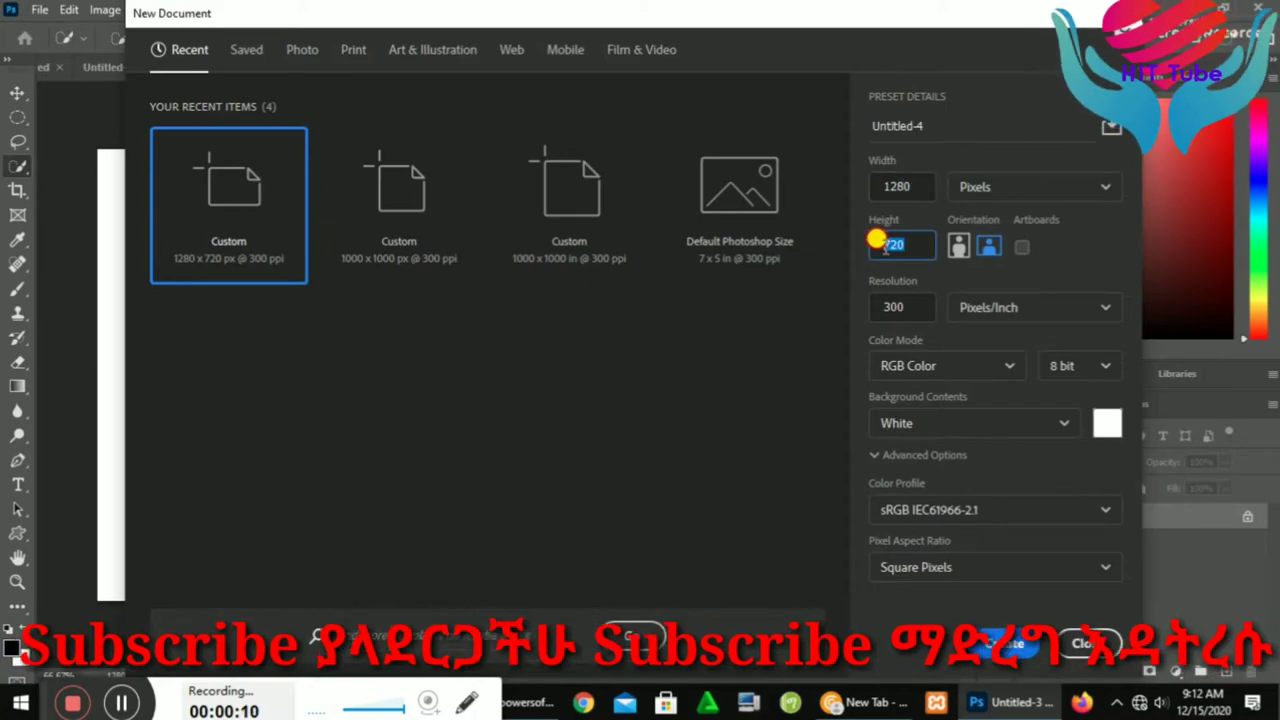
{"action": "left_click", "coordinate": [903, 307]}
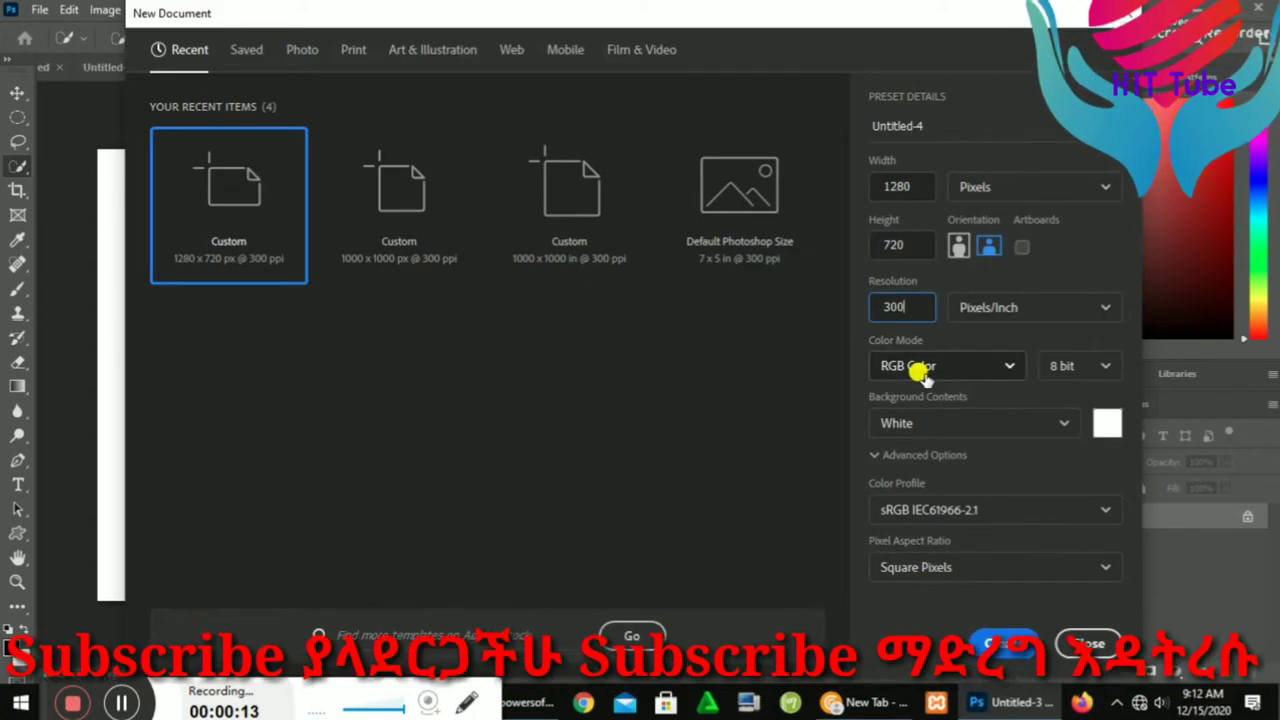
{"action": "left_click", "coordinate": [1003, 641]}
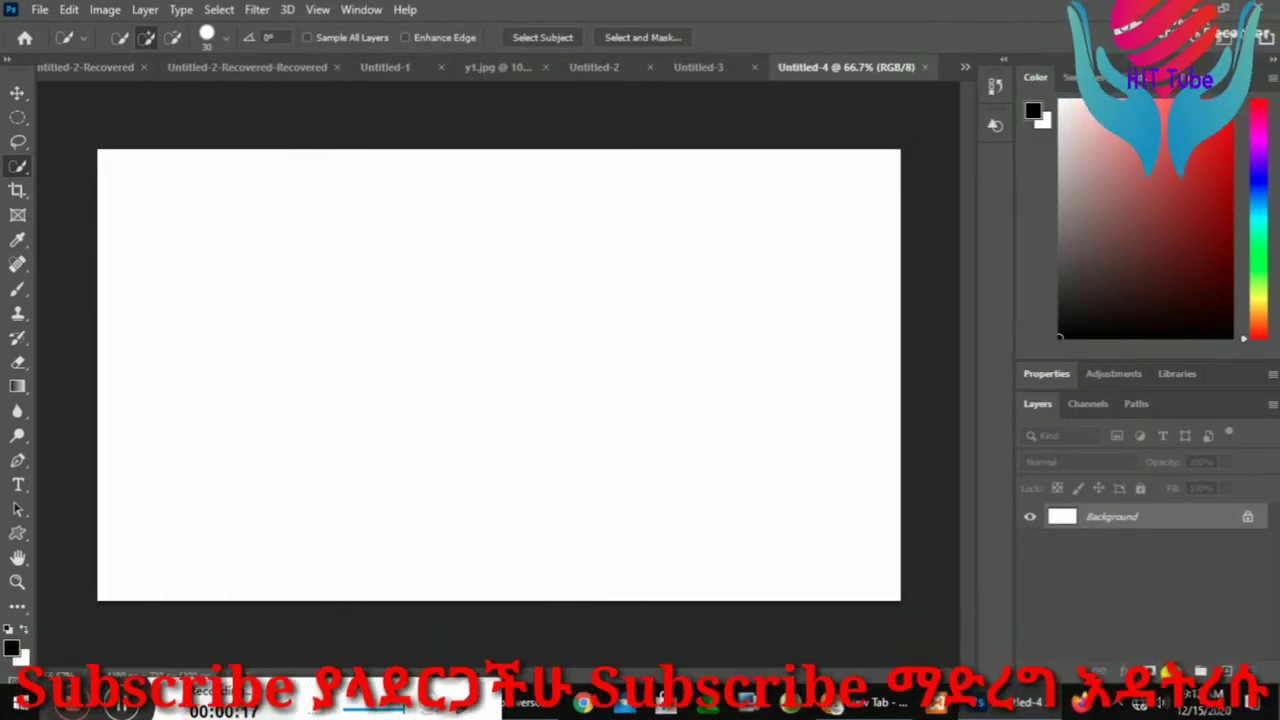
- Add a Gradient Fill layer and browse its gradient presets
{"action": "left_click", "coordinate": [1178, 671]}
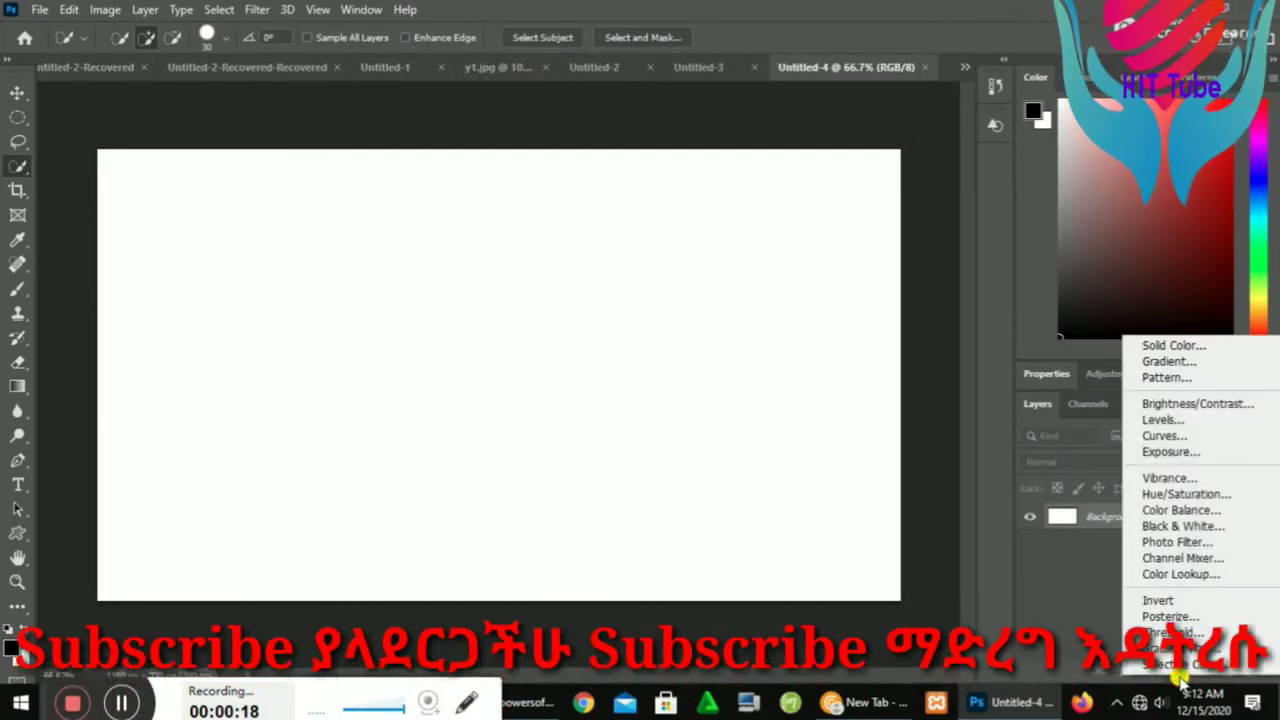
{"action": "left_click", "coordinate": [1158, 362]}
{"action": "left_click", "coordinate": [612, 162]}
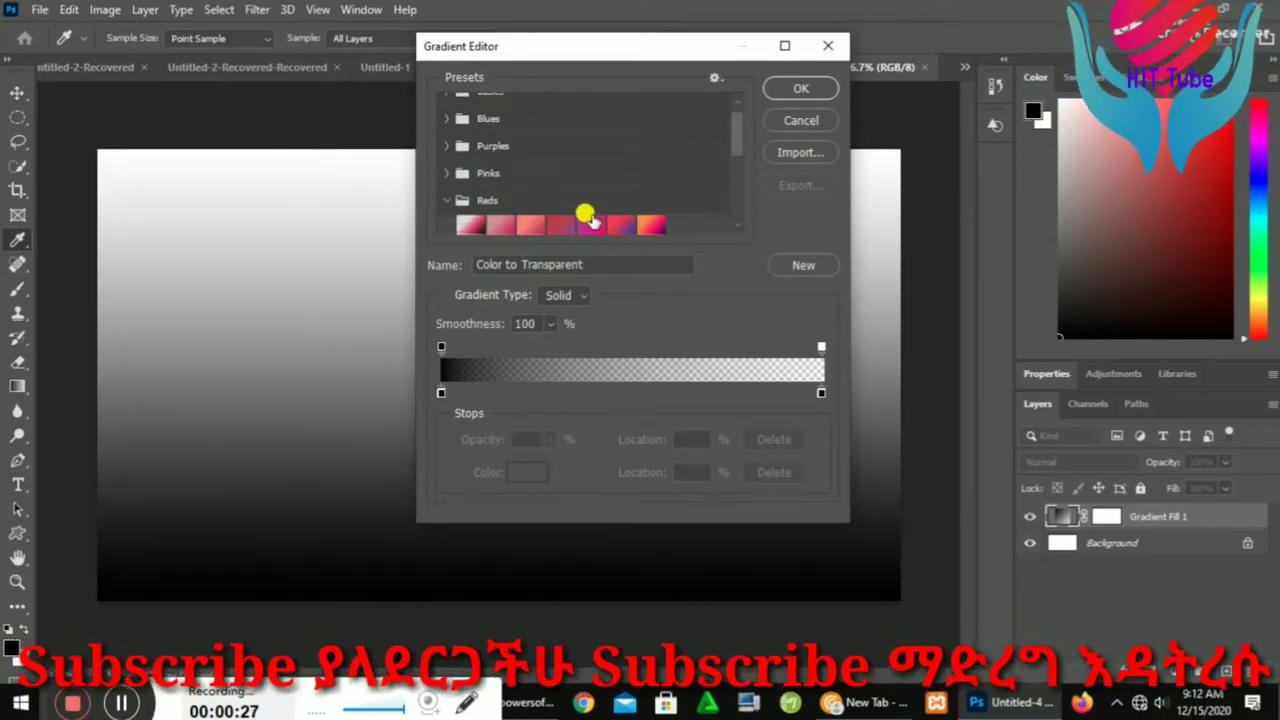
{"action": "scroll", "coordinate": [588, 216], "scroll_direction": "down", "scroll_amount": 1}
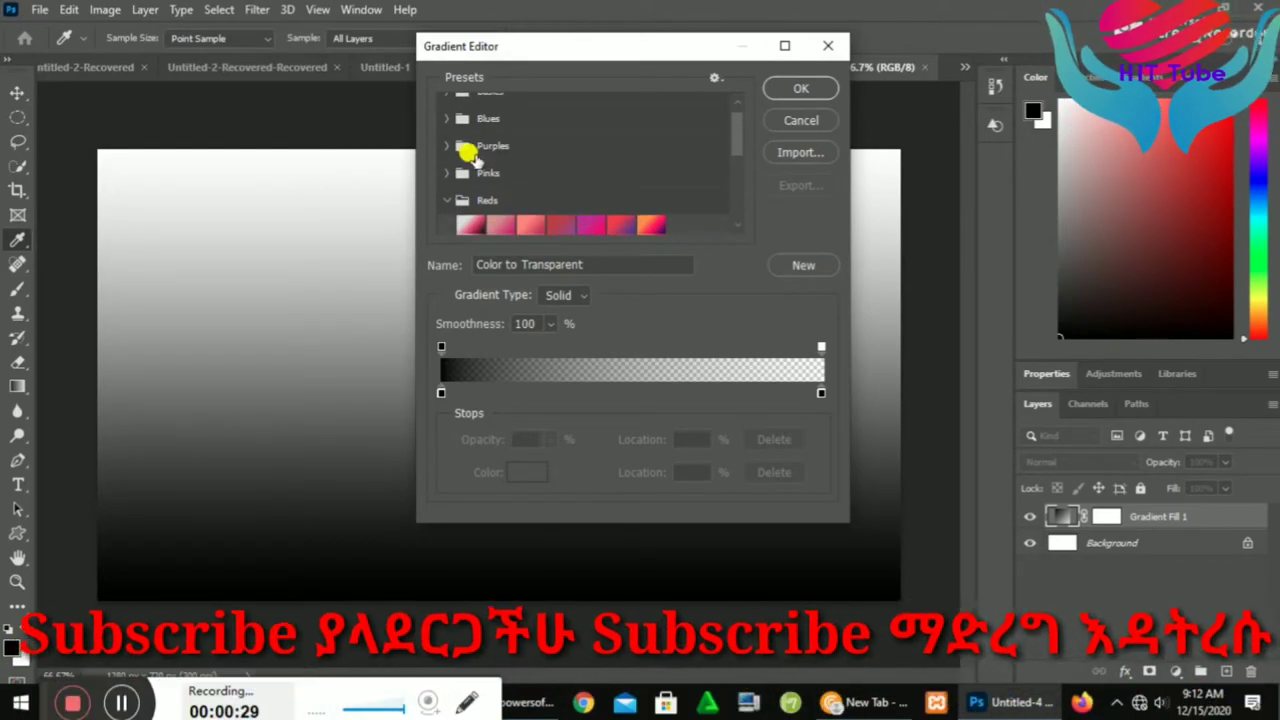
{"action": "left_click", "coordinate": [446, 146]}
{"action": "left_click", "coordinate": [446, 146]}
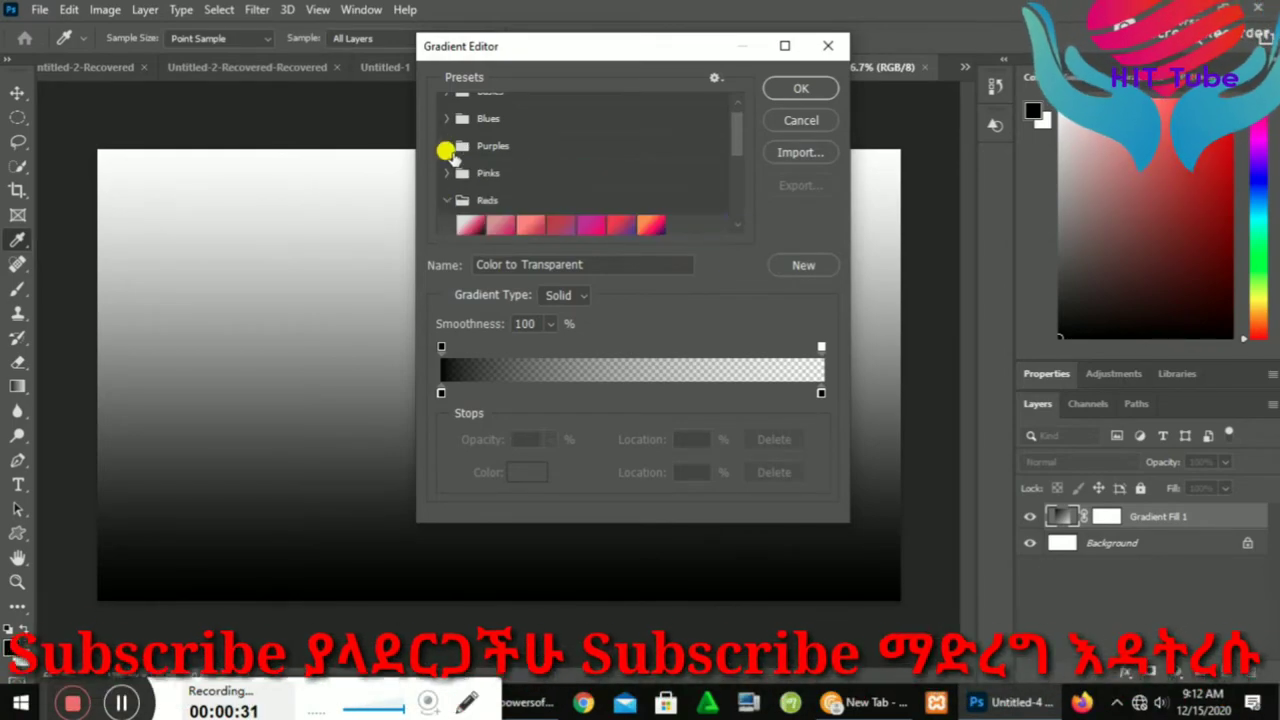
- Choose the pink Red_05 preset from the Reds group and confirm the gradient
{"action": "scroll", "coordinate": [503, 200], "scroll_direction": "down", "scroll_amount": 1}
{"action": "scroll", "coordinate": [503, 200], "scroll_direction": "down", "scroll_amount": 2}
{"action": "scroll", "coordinate": [508, 205], "scroll_direction": "down", "scroll_amount": 1}
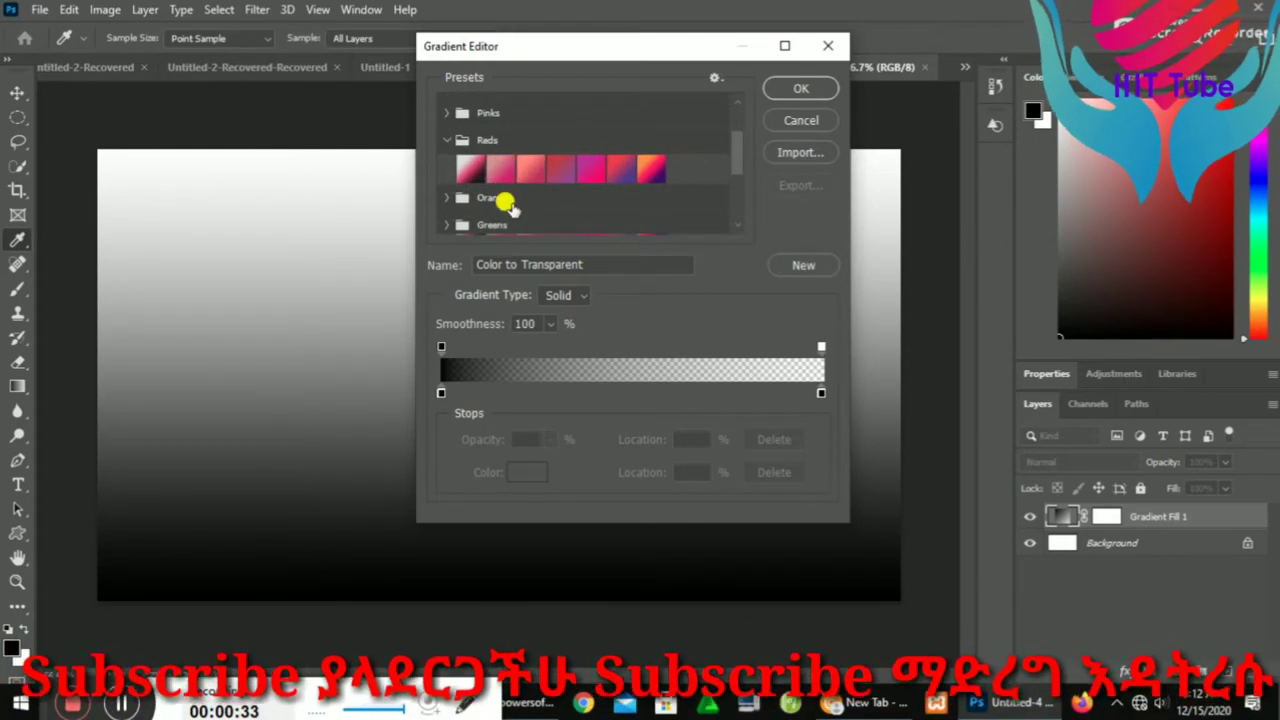
{"action": "scroll", "coordinate": [618, 182], "scroll_direction": "down", "scroll_amount": 2}
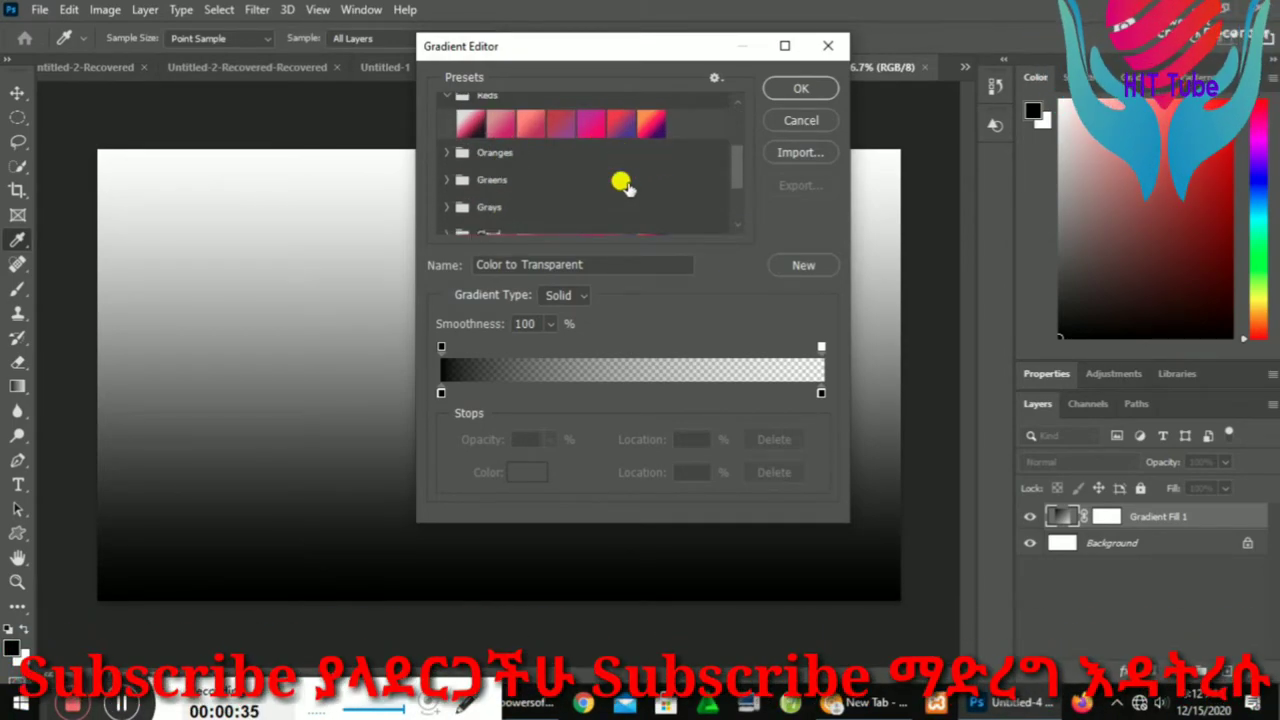
{"action": "scroll", "coordinate": [622, 186], "scroll_direction": "down", "scroll_amount": 1}
{"action": "scroll", "coordinate": [624, 186], "scroll_direction": "up", "scroll_amount": 3}
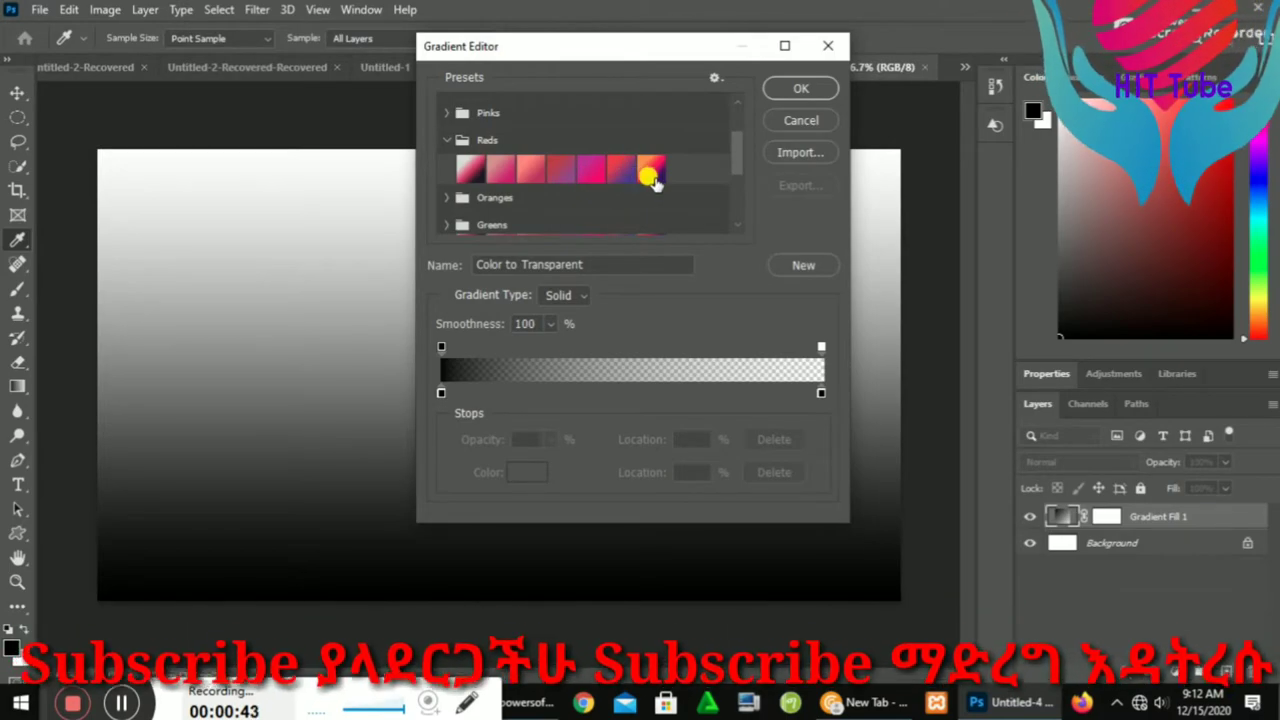
{"action": "left_click", "coordinate": [591, 172]}
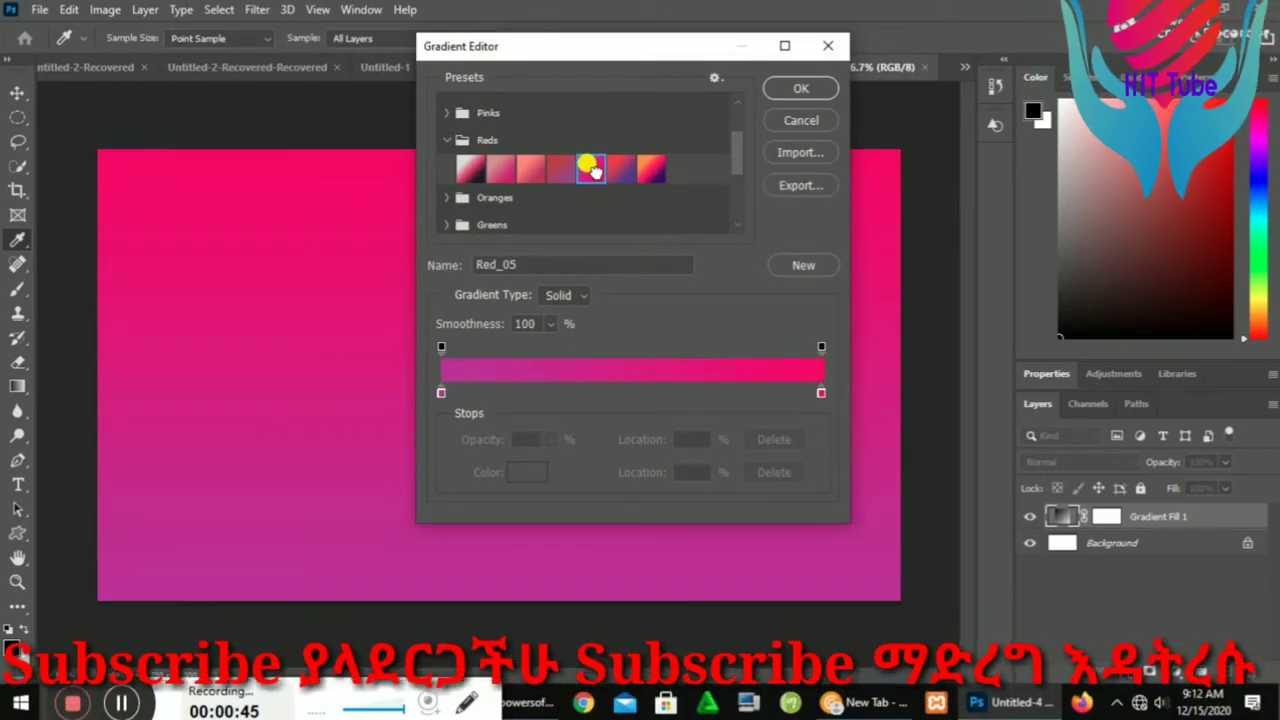
{"action": "left_click", "coordinate": [799, 87]}
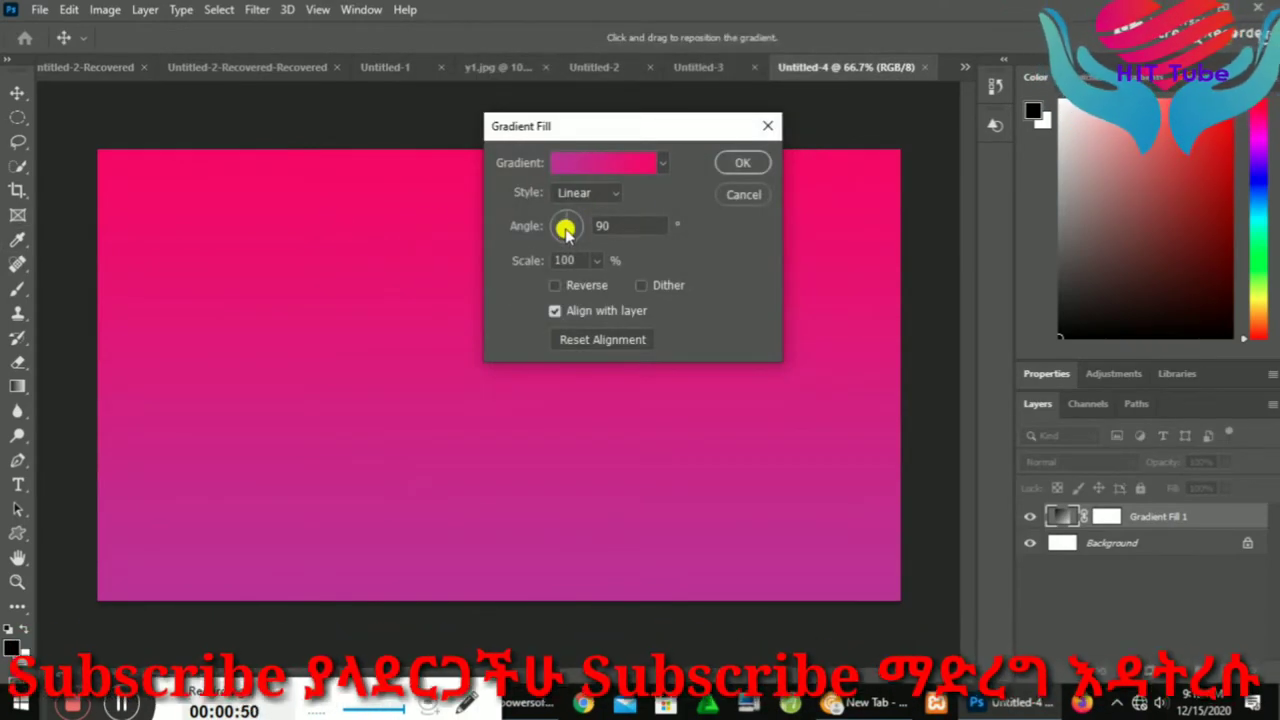
- Set the gradient angle to -172.42° so pink sits left and magenta right
{"action": "left_click_drag", "start_coordinate": [566, 229], "coordinate": [557, 221]}
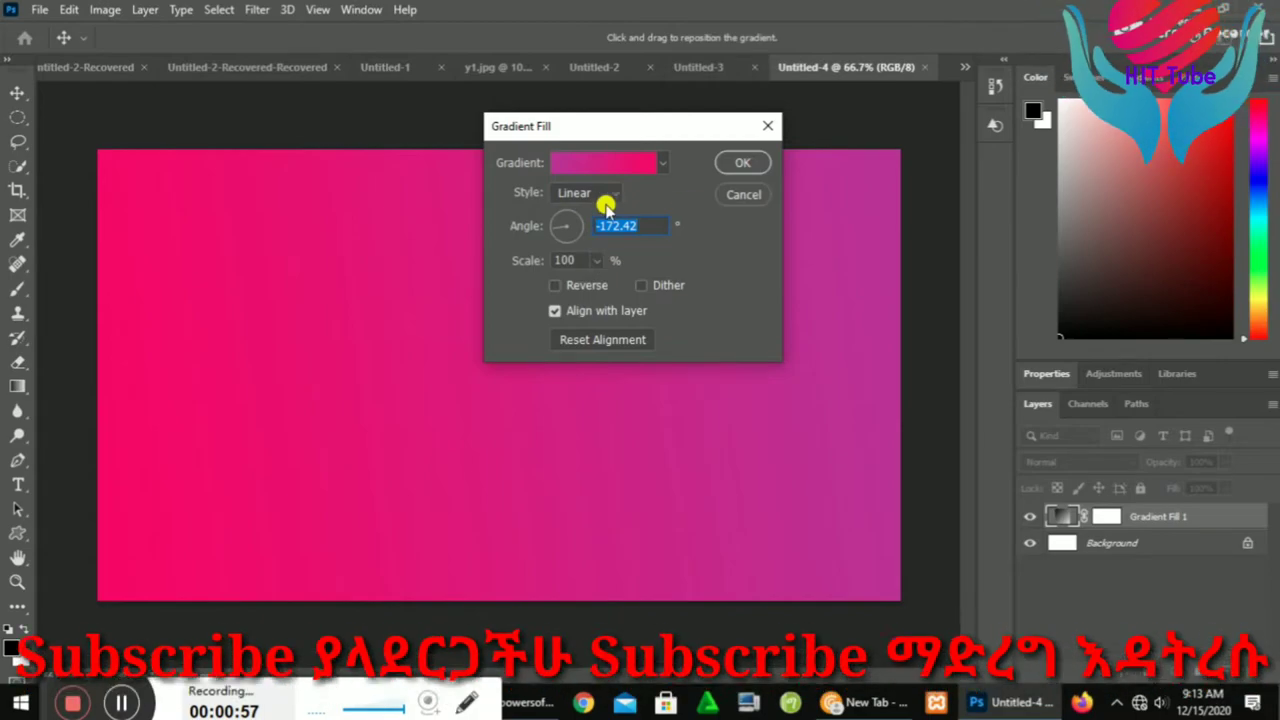
{"action": "left_click", "coordinate": [740, 162]}
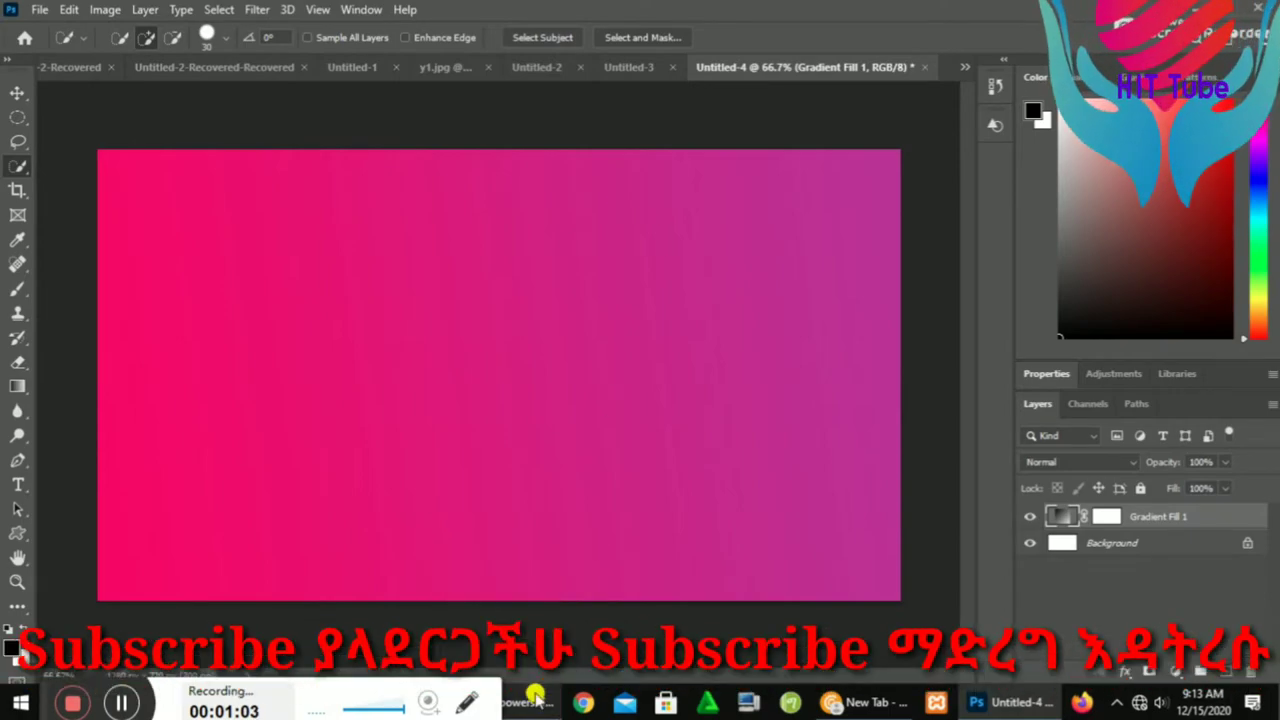
{"action": "left_click", "coordinate": [535, 697]}
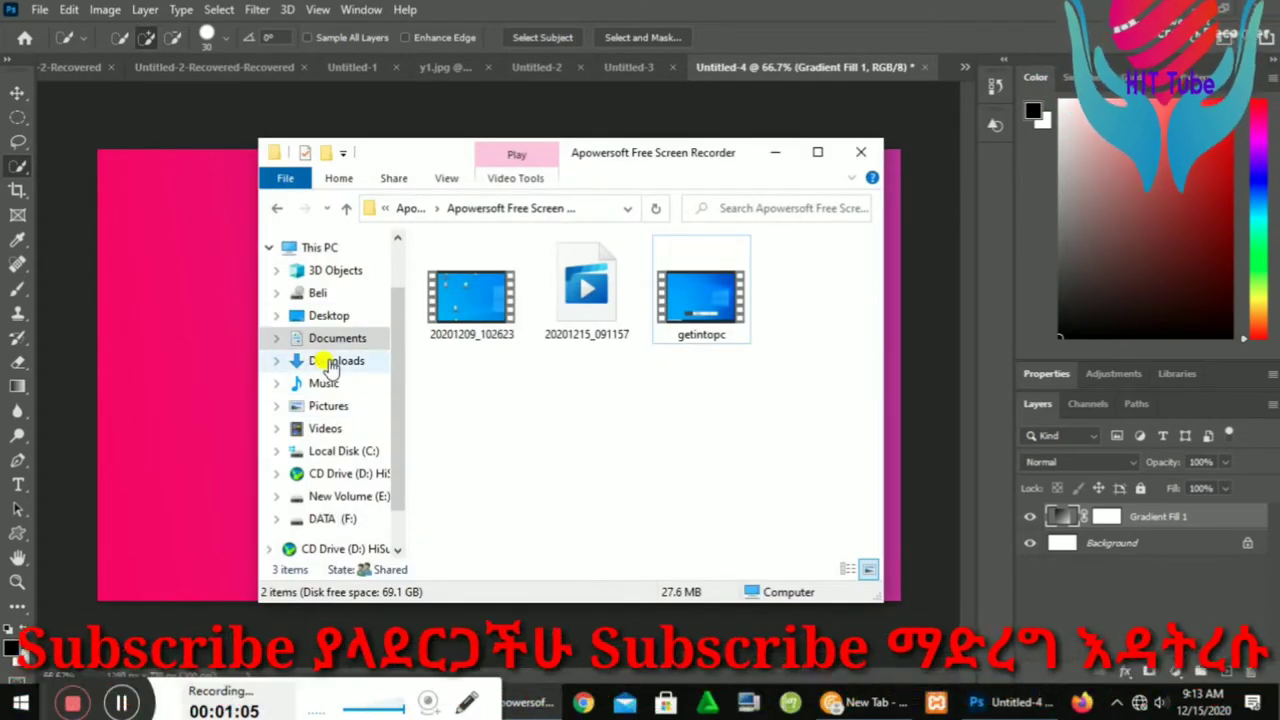
{"action": "left_click", "coordinate": [332, 340]}
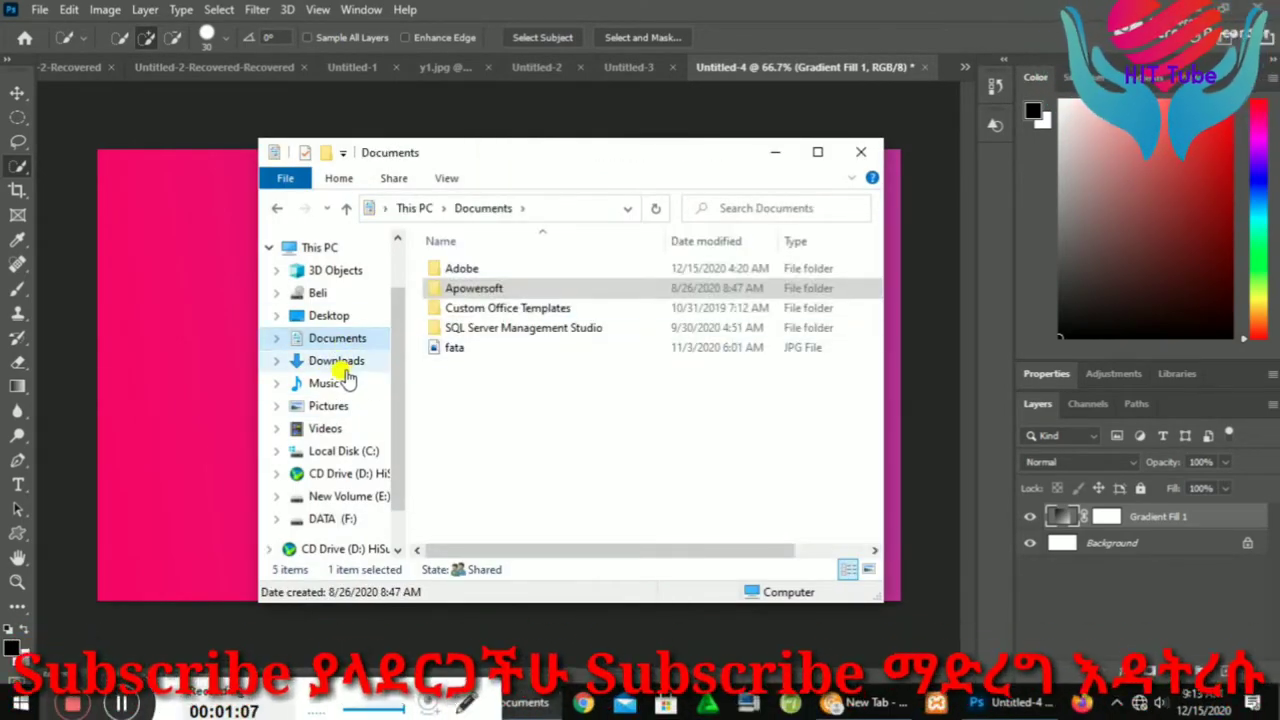
{"action": "left_click", "coordinate": [329, 315]}
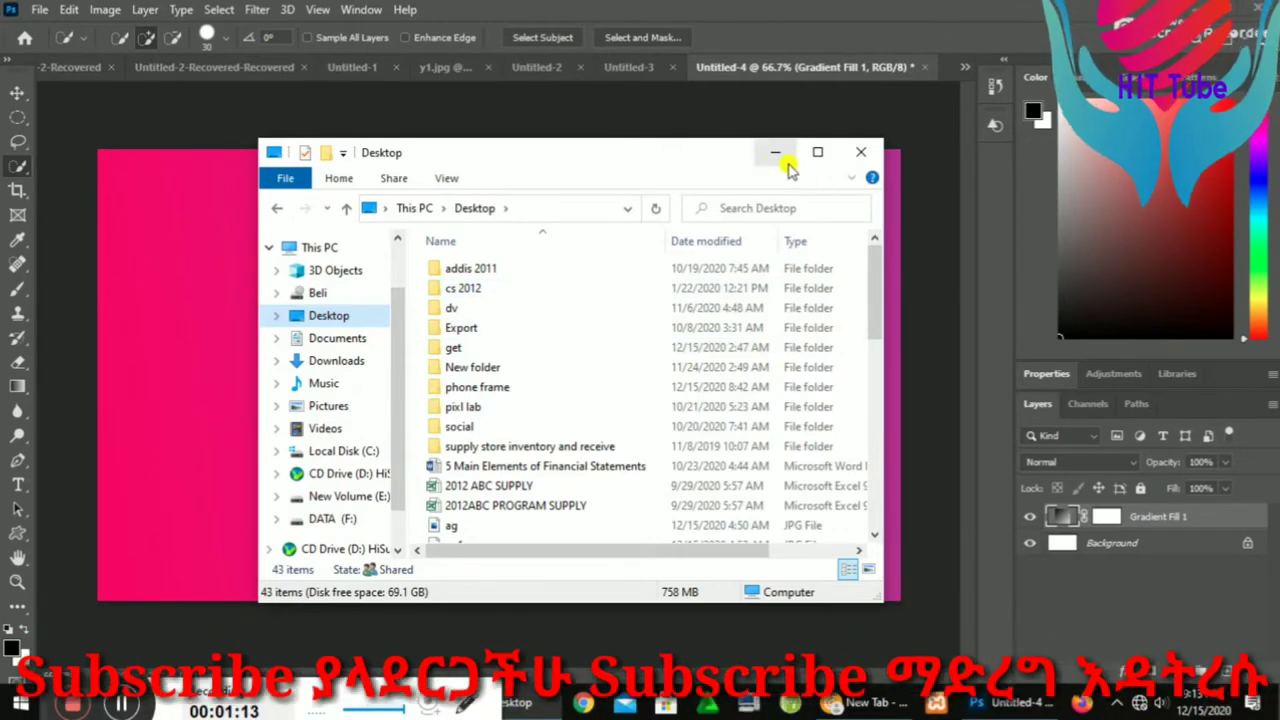
{"action": "double_click", "coordinate": [480, 387]}
{"action": "left_click", "coordinate": [587, 325]}
{"action": "left_click", "coordinate": [590, 412]}
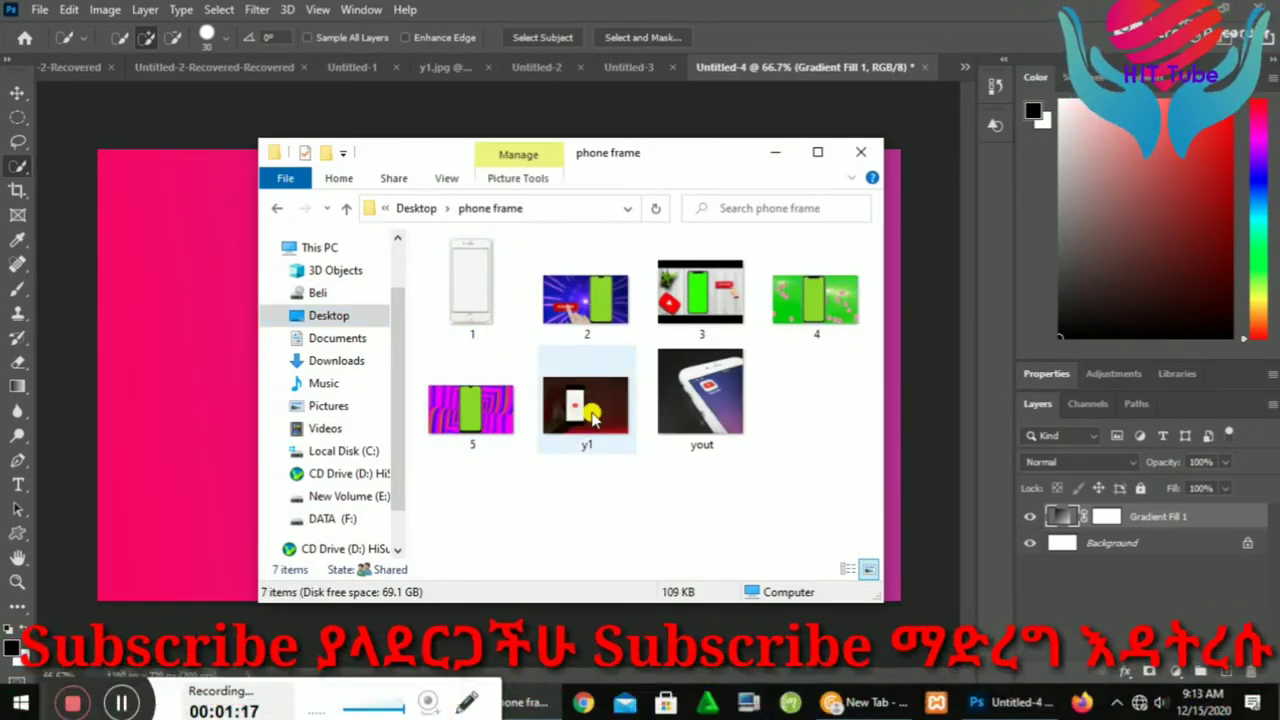
- Place the y1 phone photo over the canvas's right half and commit it
{"action": "left_click_drag", "start_coordinate": [590, 412], "coordinate": [230, 405]}
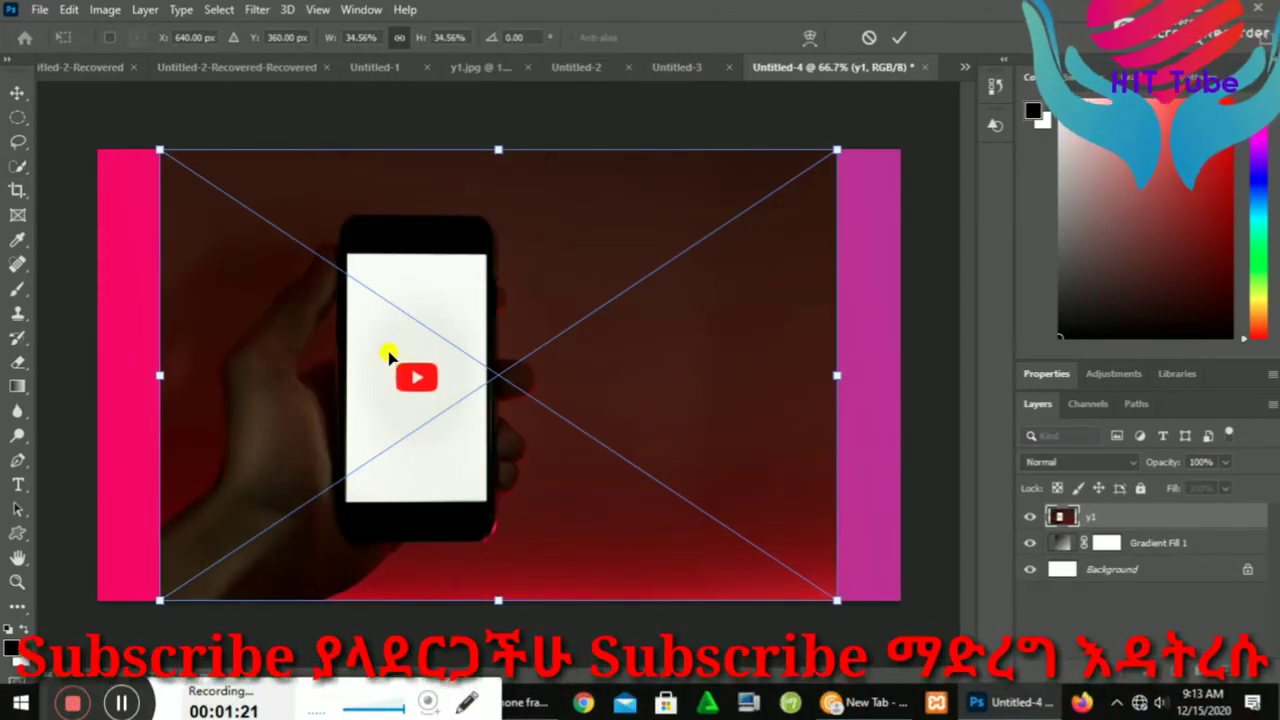
{"action": "left_click_drag", "start_coordinate": [388, 356], "coordinate": [752, 352]}
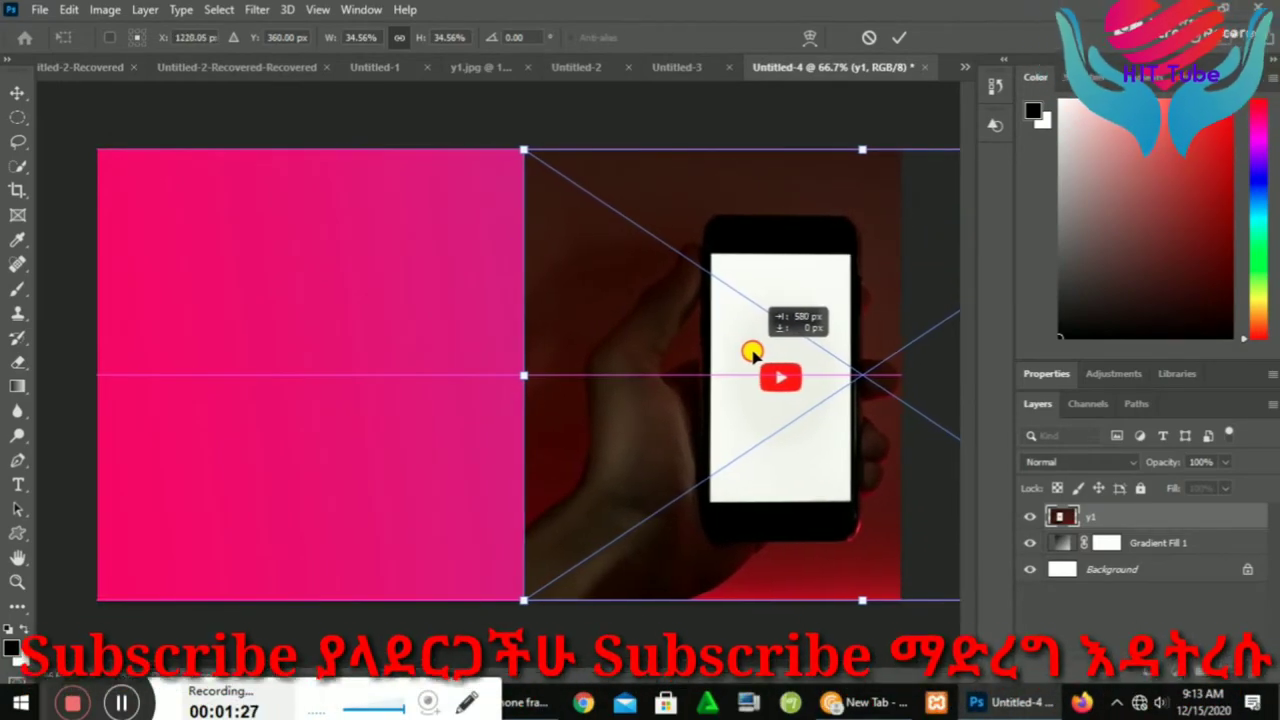
{"action": "left_click_drag", "start_coordinate": [752, 354], "coordinate": [752, 354]}
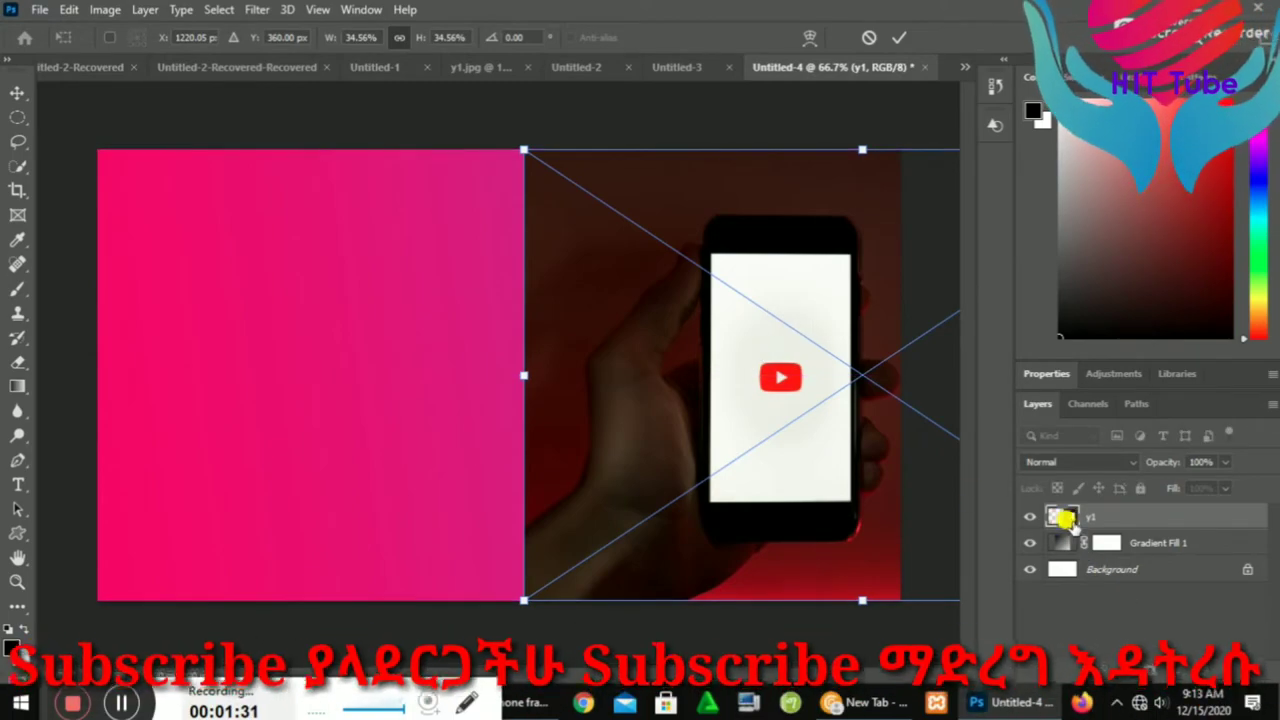
{"action": "key", "text": "Return"}
- Rasterize the placed y1 layer from its Layers panel context menu
{"action": "key", "text": "w"}
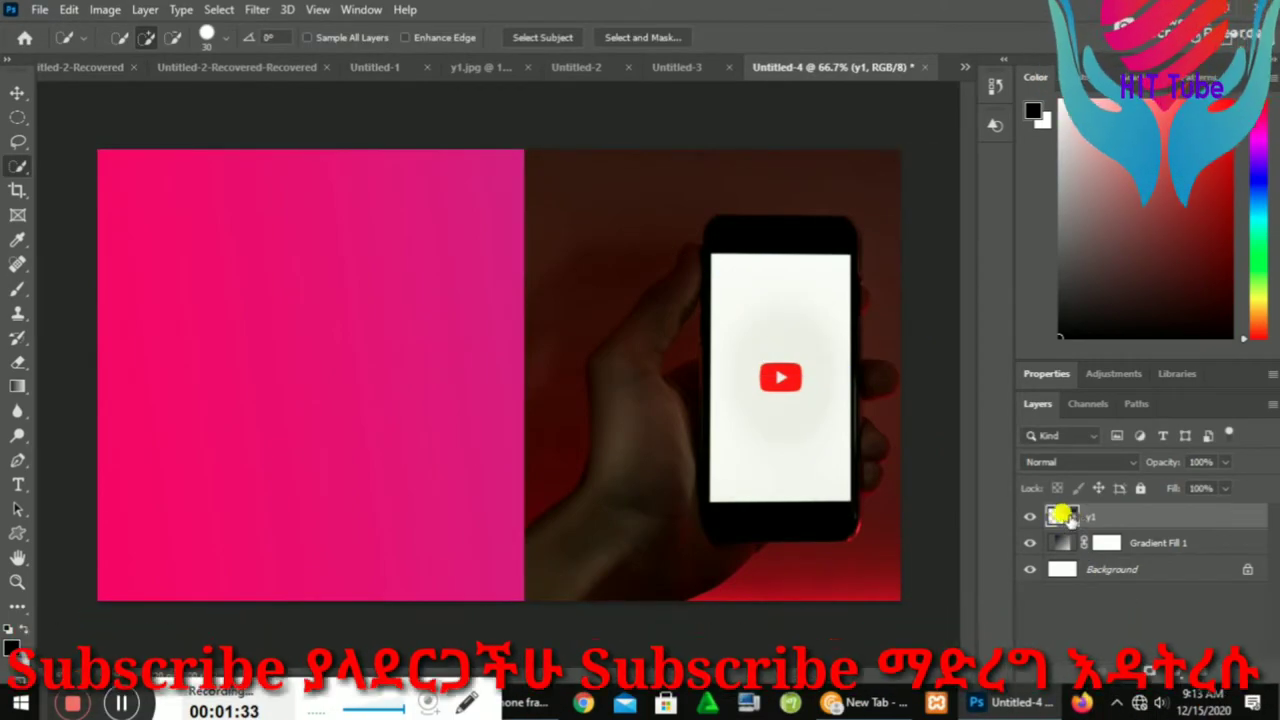
{"action": "right_click", "coordinate": [1062, 515]}
{"action": "left_click", "coordinate": [1098, 518]}
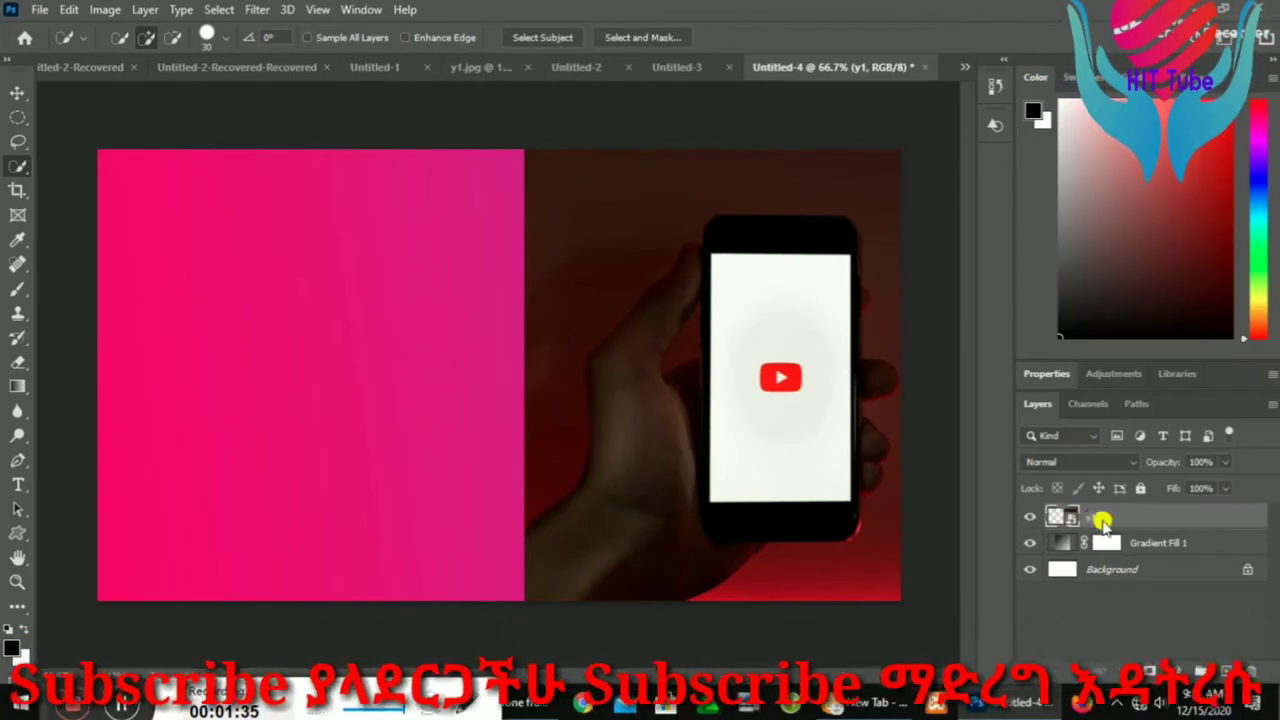
{"action": "right_click", "coordinate": [1099, 518]}
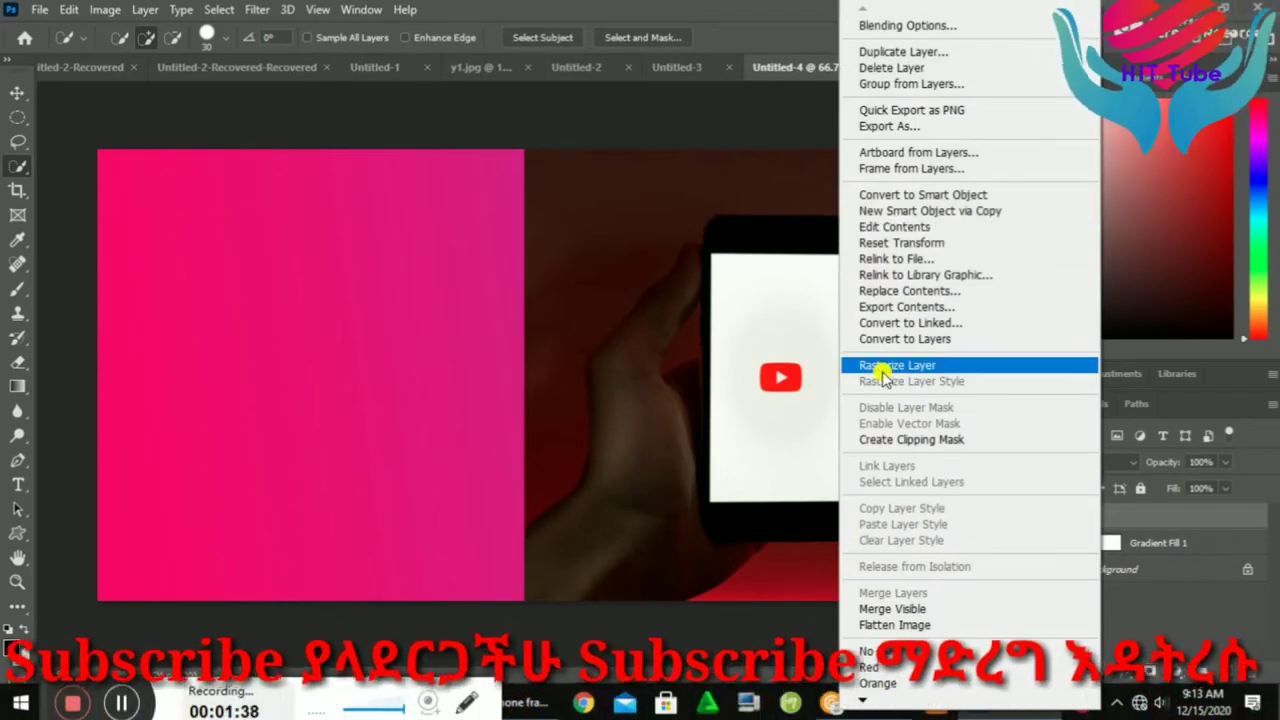
{"action": "left_click", "coordinate": [882, 366]}
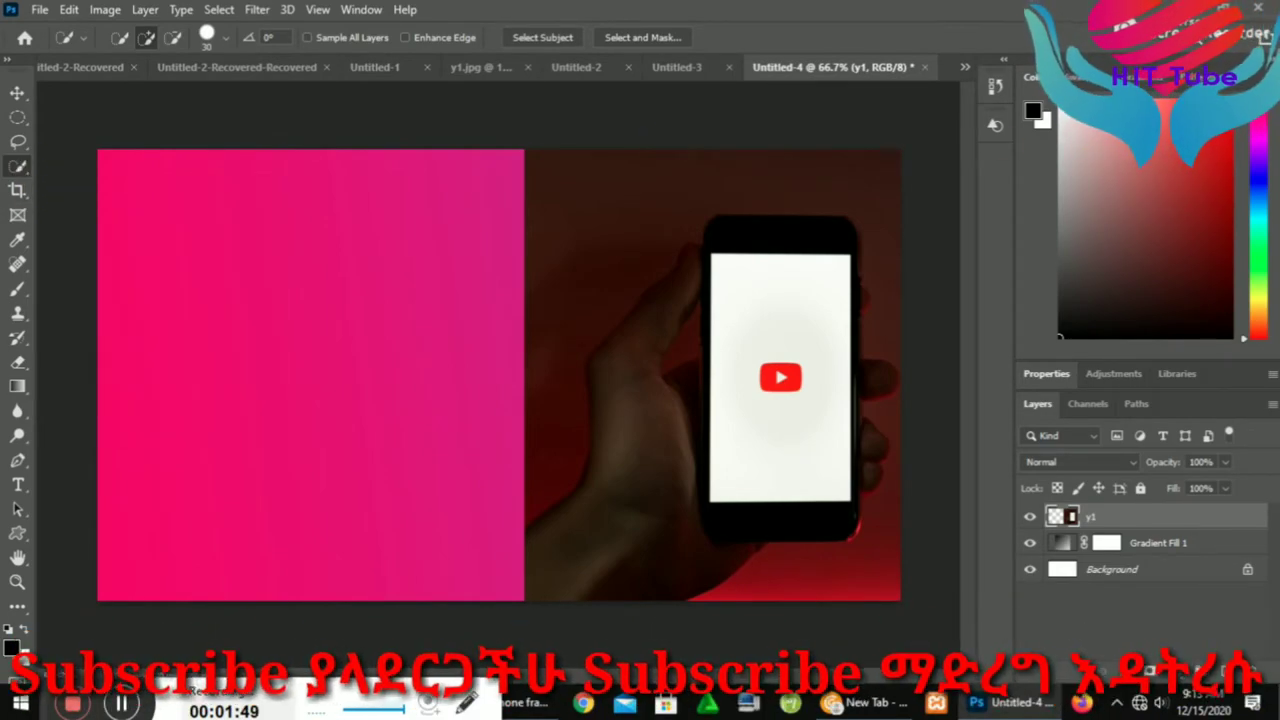
- Search for 'quick' and activate the Quick Selection Tool
{"action": "key", "text": "ctrl+f"}
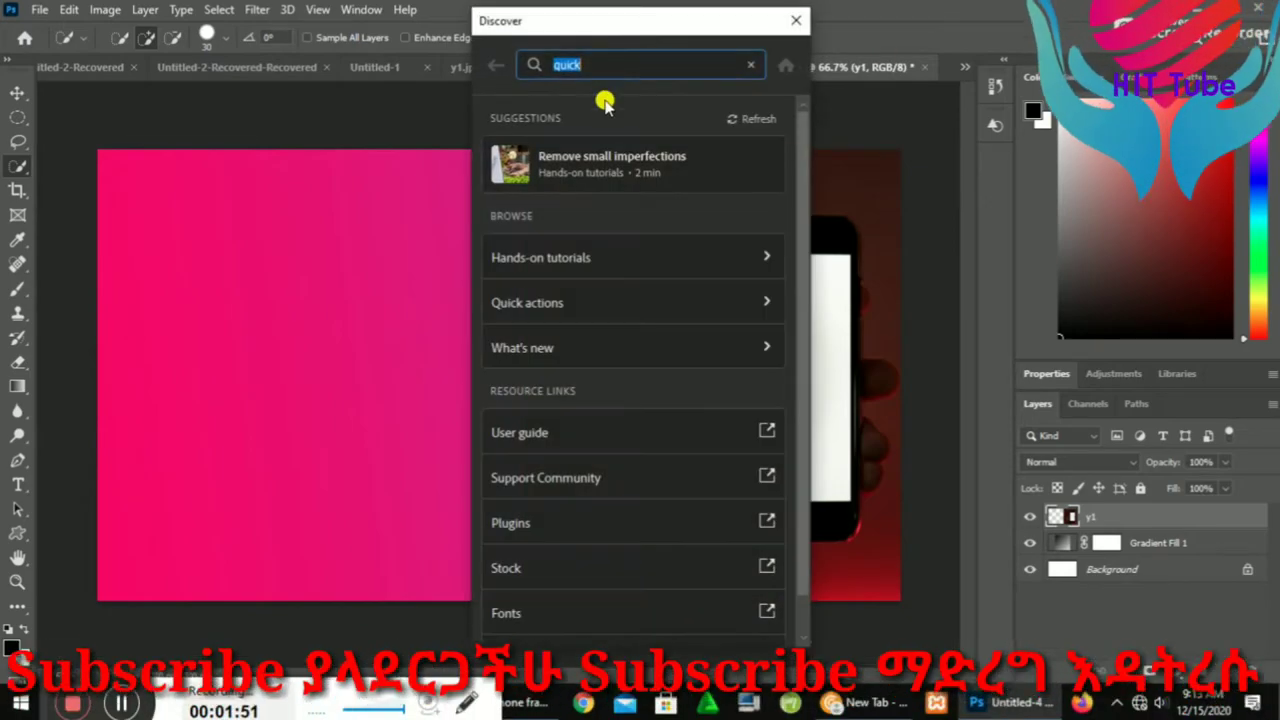
{"action": "type", "text": "q"}
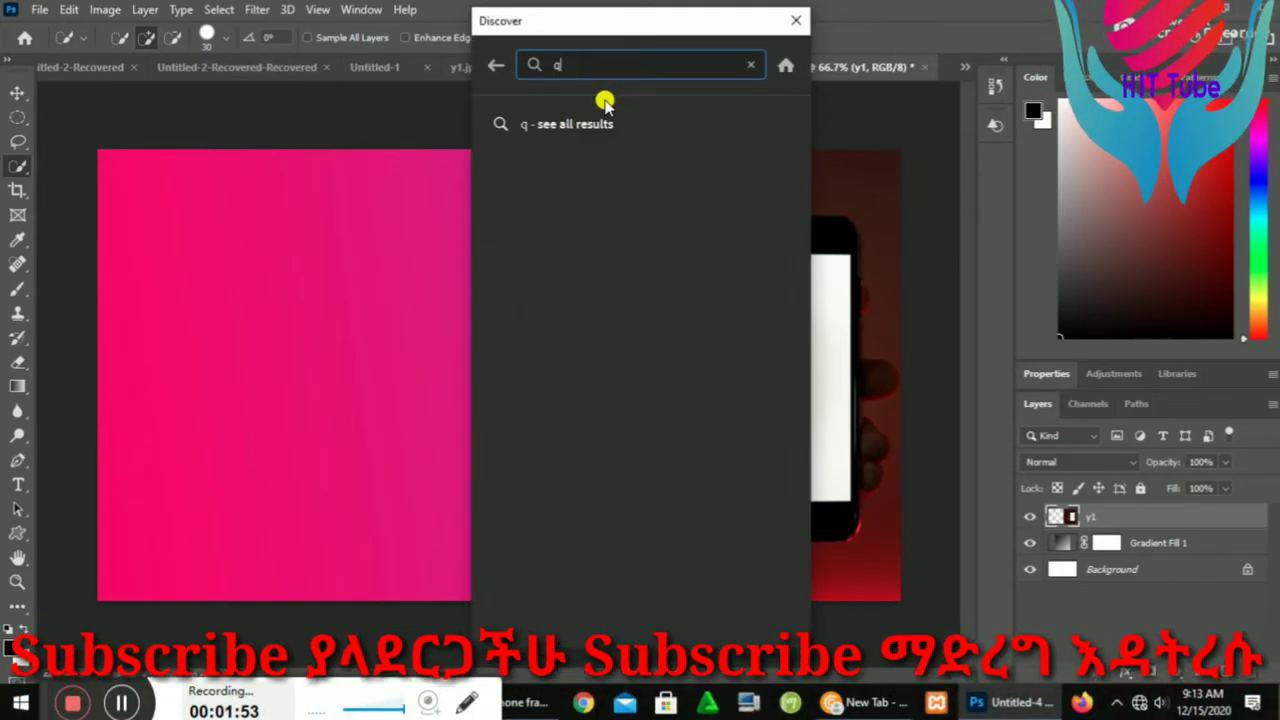
{"action": "type", "text": "ui"}
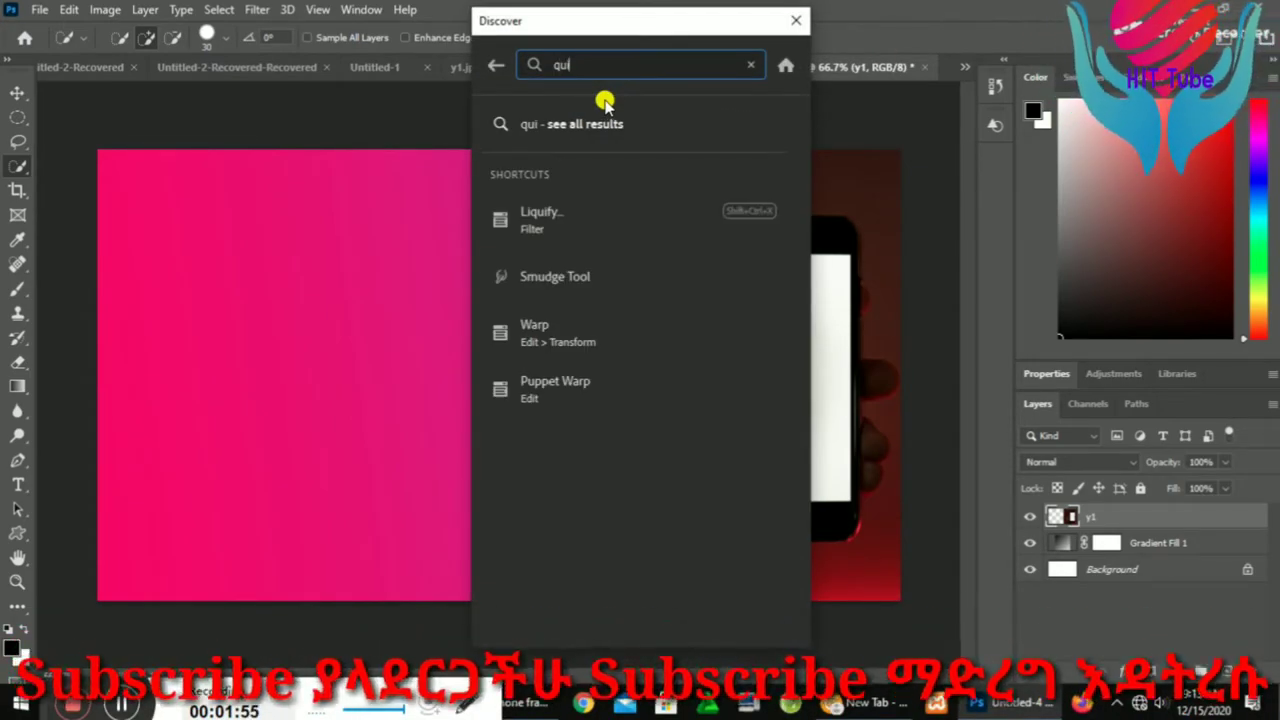
{"action": "type", "text": "ck"}
{"action": "left_click", "coordinate": [605, 222]}
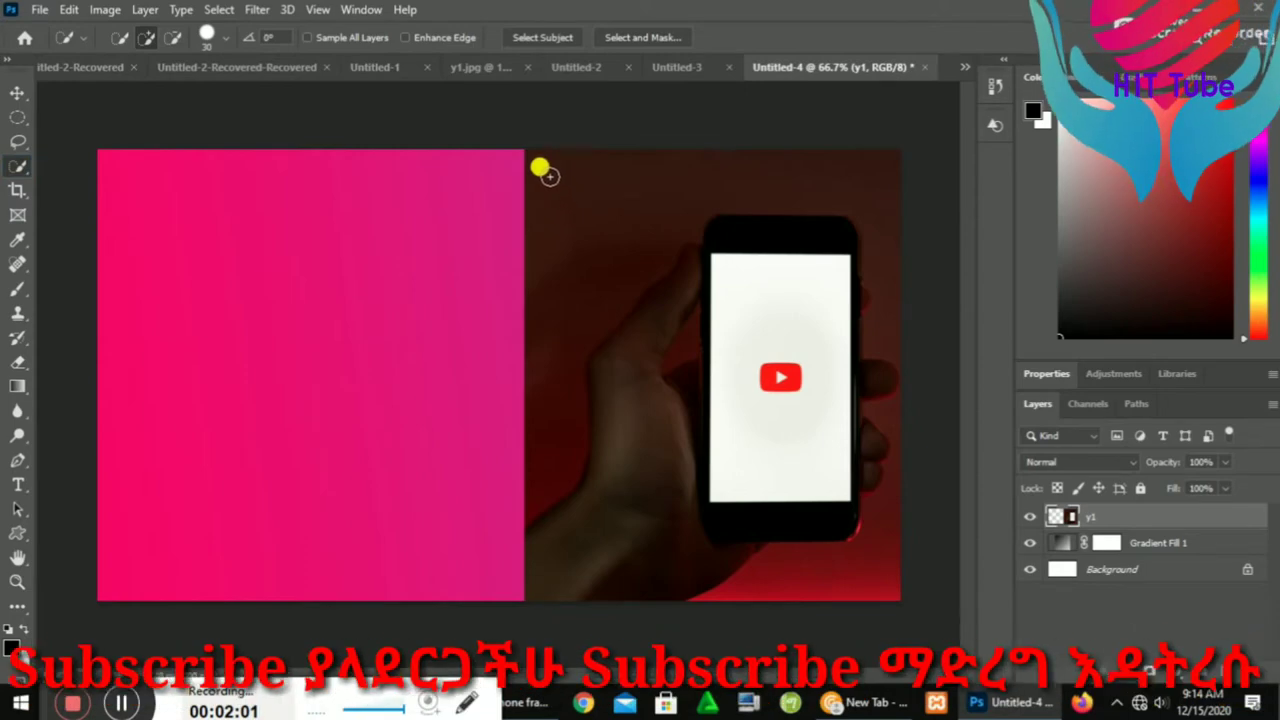
- Quick-select and delete the dark background patches left of the hand
{"action": "left_click_drag", "start_coordinate": [556, 162], "coordinate": [590, 260]}
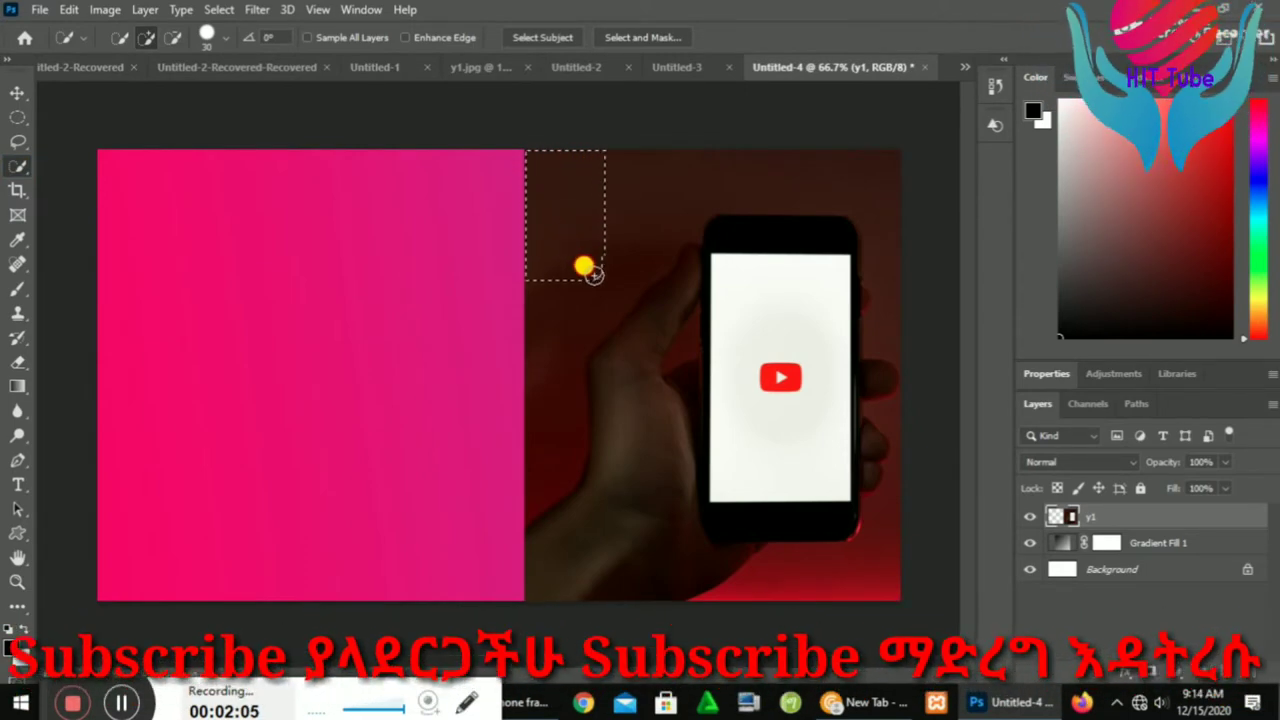
{"action": "left_click_drag", "start_coordinate": [592, 285], "coordinate": [600, 306]}
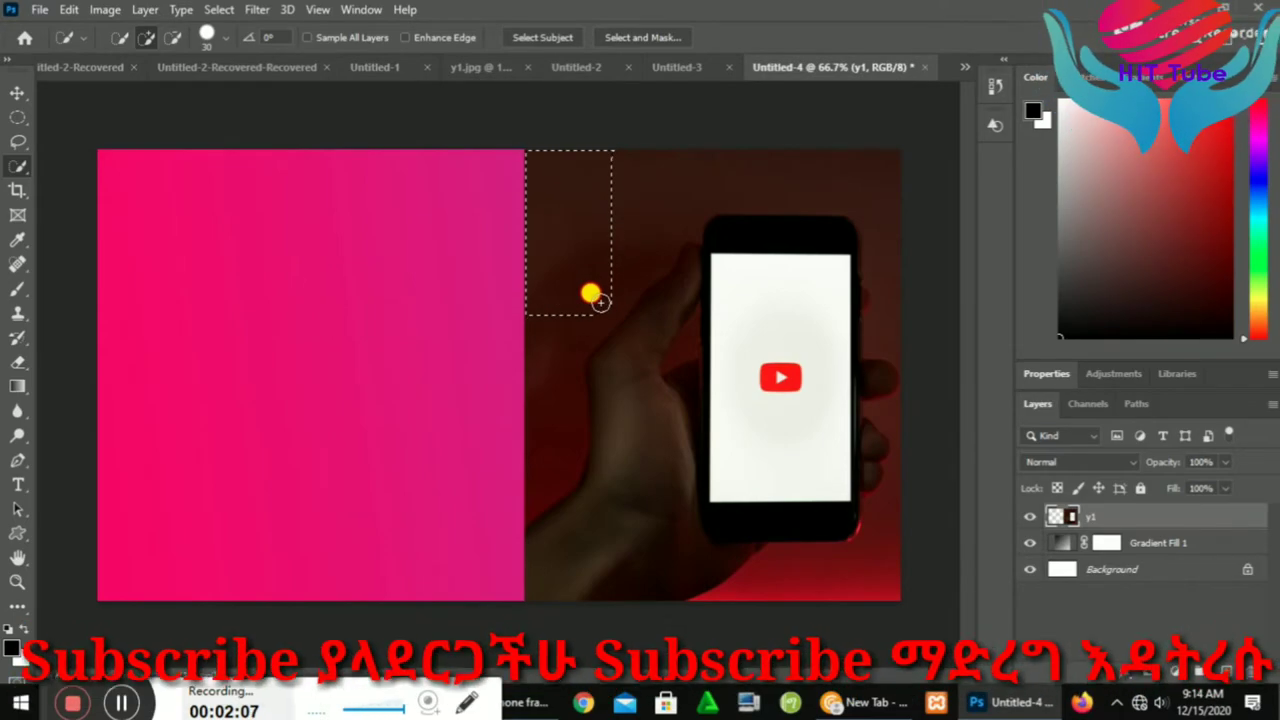
{"action": "key", "text": "Delete"}
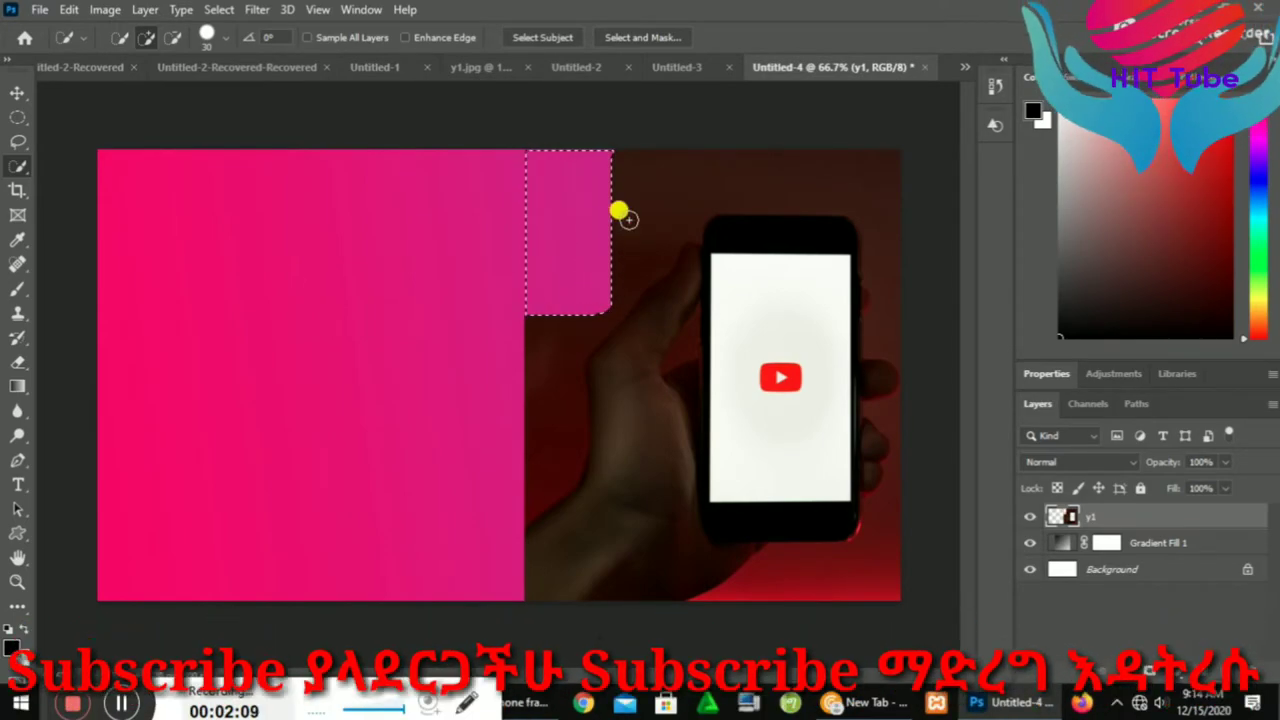
{"action": "left_click_drag", "start_coordinate": [540, 320], "coordinate": [566, 389]}
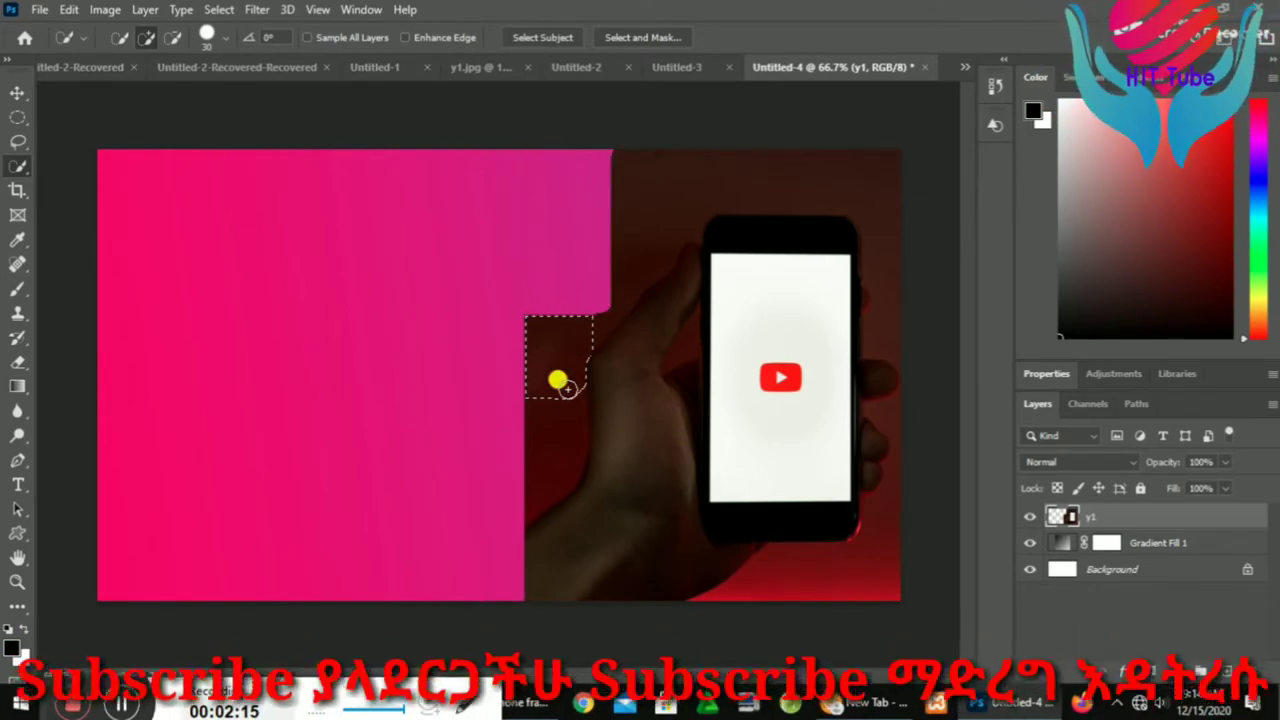
{"action": "key", "text": "Delete"}
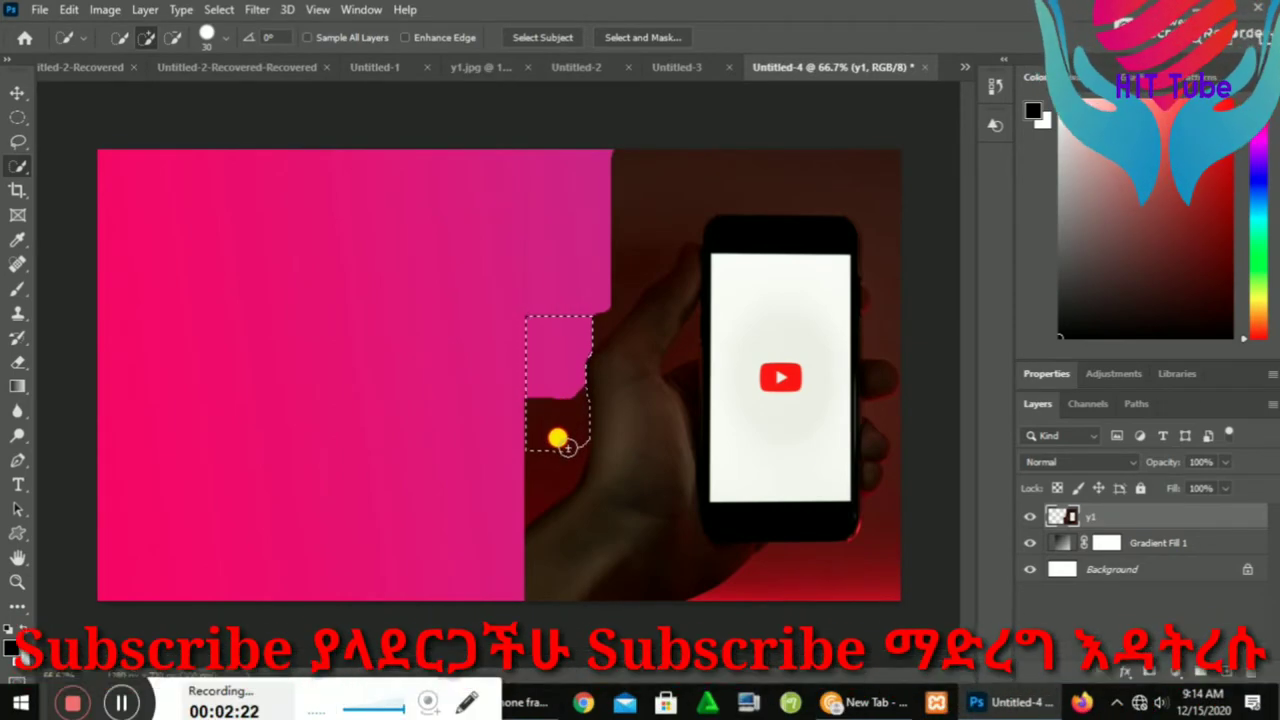
{"action": "left_click_drag", "start_coordinate": [558, 439], "coordinate": [558, 445]}
{"action": "key", "text": "Delete"}
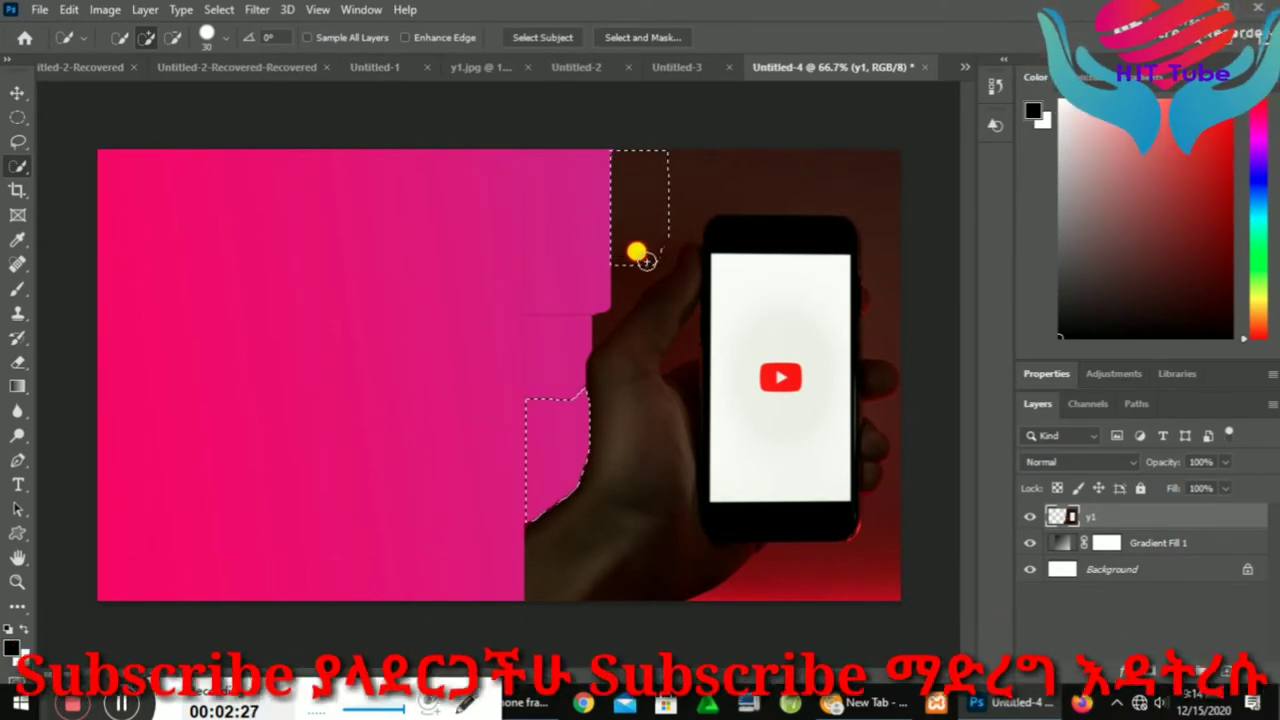
- Delete the dark background above the hand and left of the phone's top
{"action": "left_click_drag", "start_coordinate": [646, 261], "coordinate": [603, 308]}
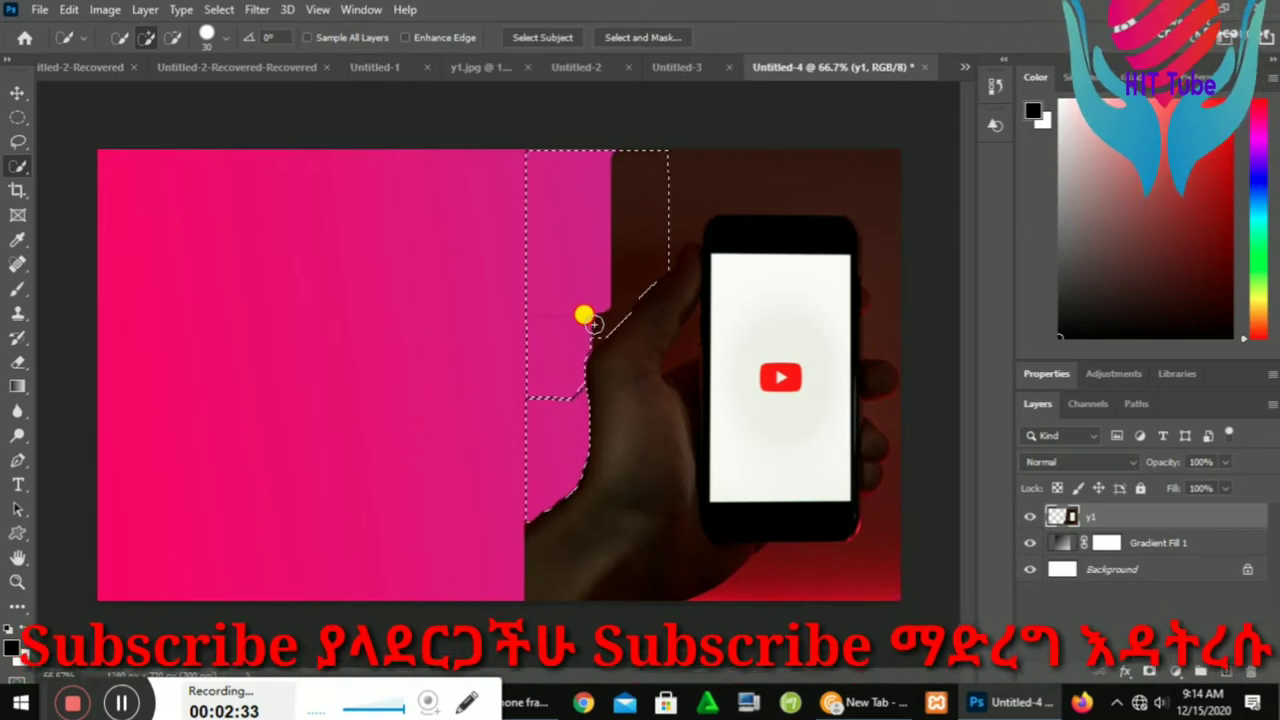
{"action": "left_click_drag", "start_coordinate": [594, 324], "coordinate": [593, 336]}
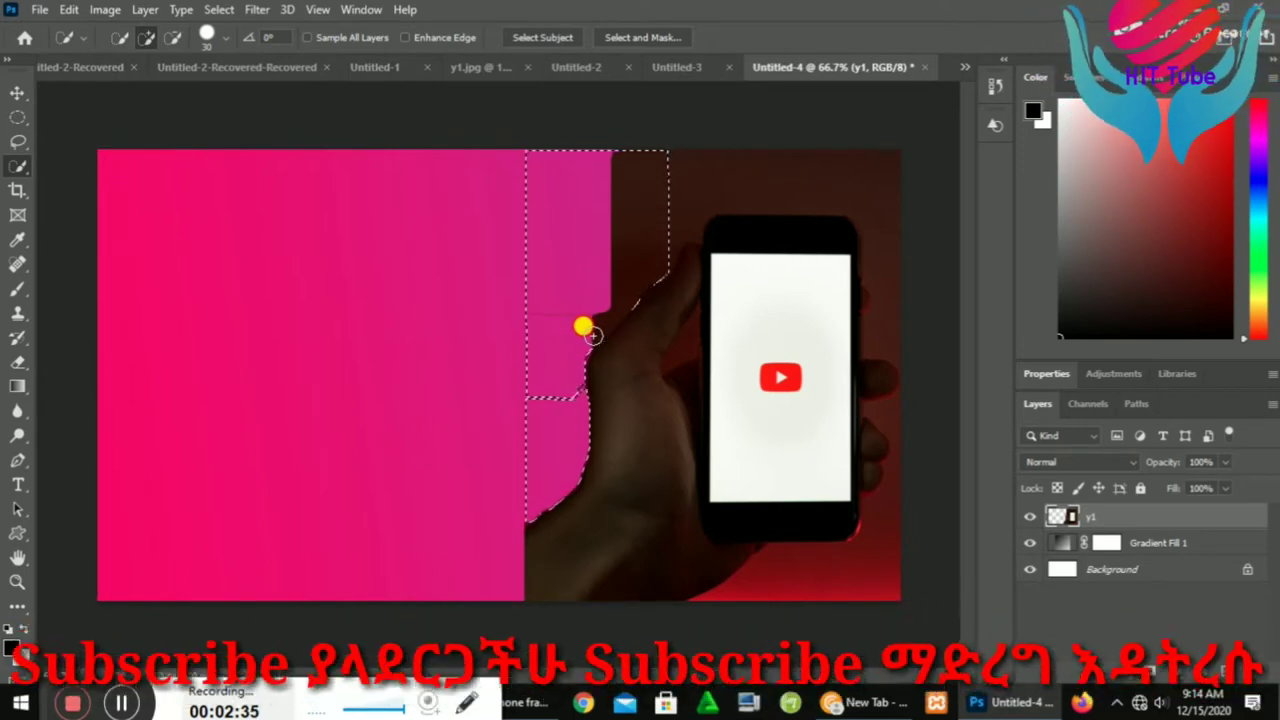
{"action": "key", "text": "Delete"}
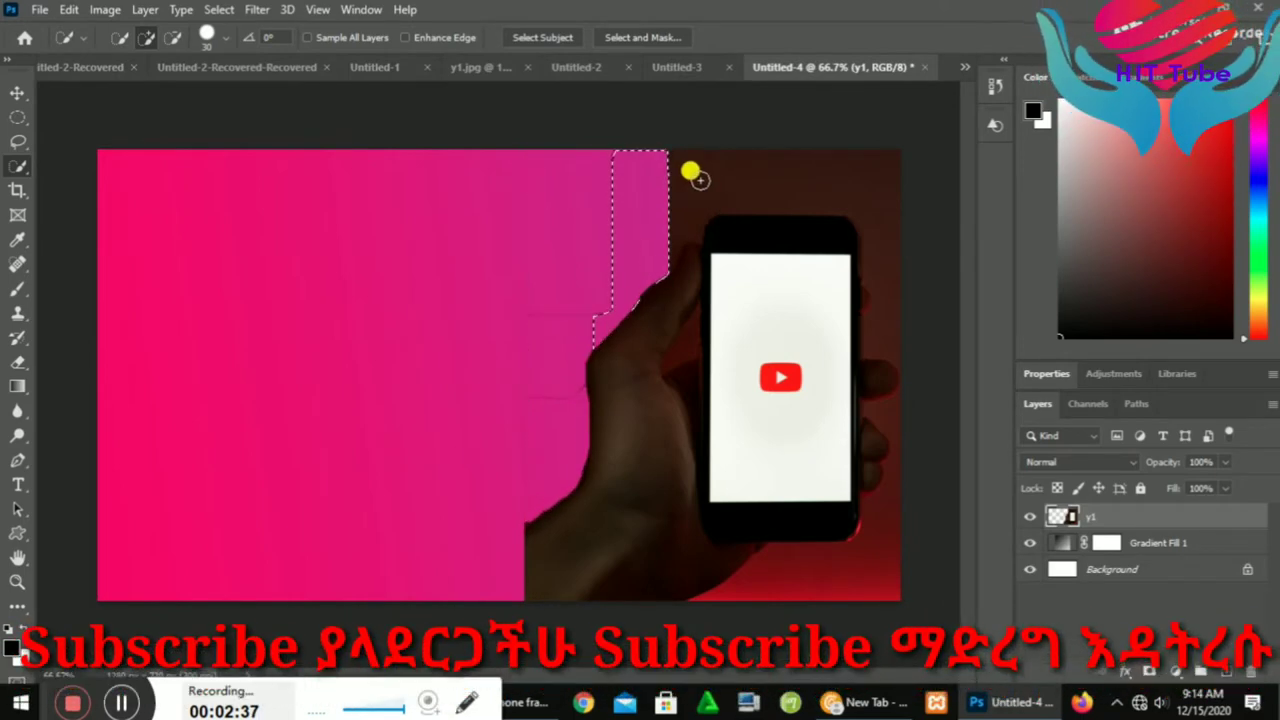
{"action": "left_click_drag", "start_coordinate": [674, 157], "coordinate": [684, 198]}
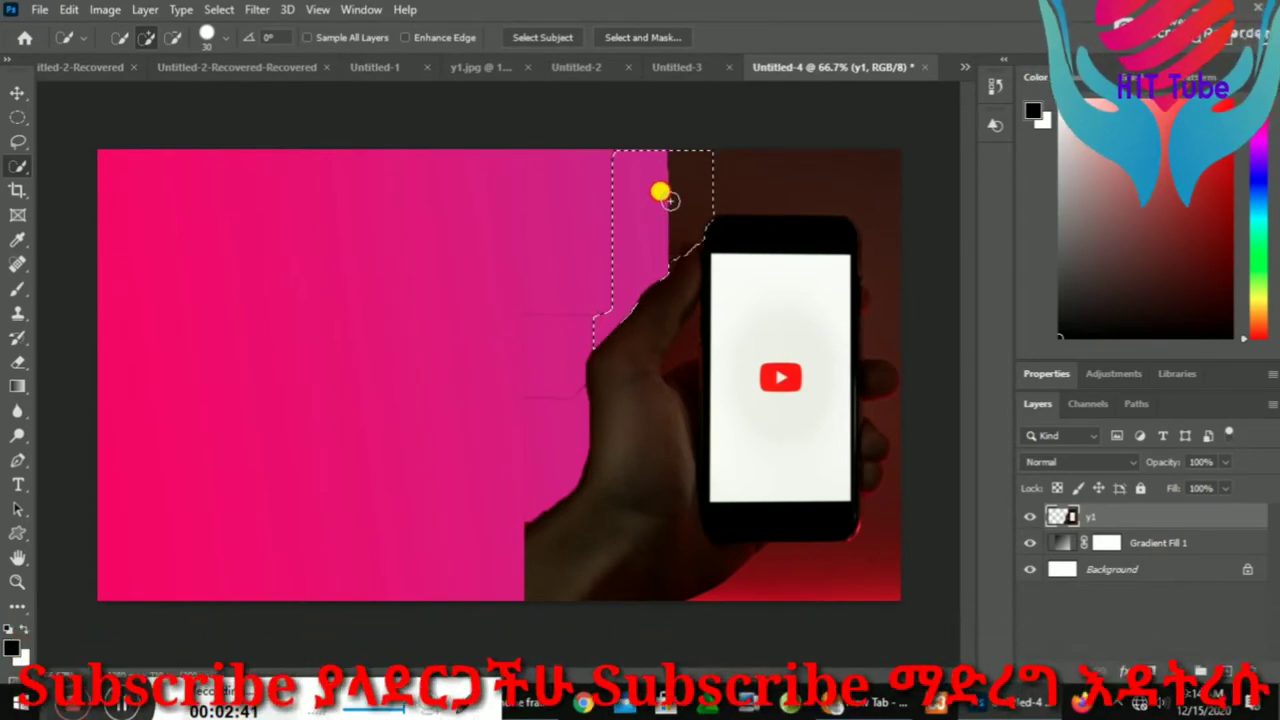
{"action": "left_click", "coordinate": [668, 199], "text": "alt"}
{"action": "left_click", "coordinate": [668, 206]}
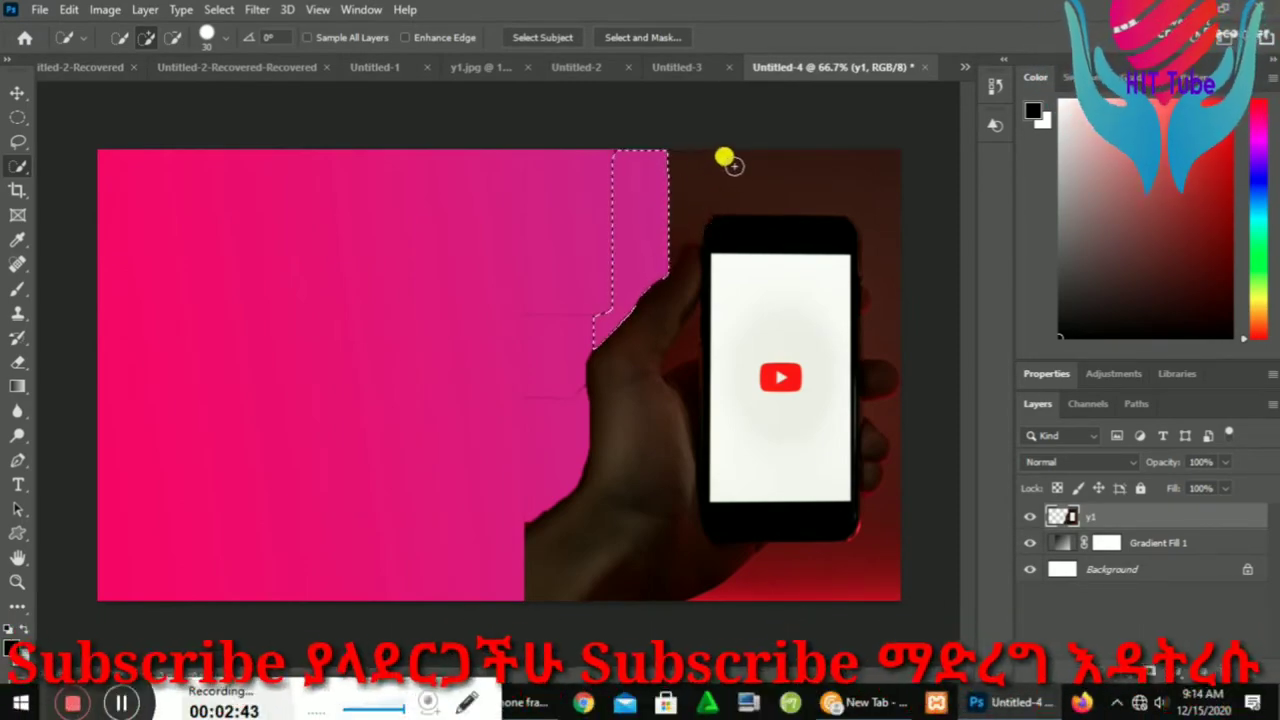
{"action": "left_click", "coordinate": [690, 222], "text": "alt"}
{"action": "key", "text": "Delete"}
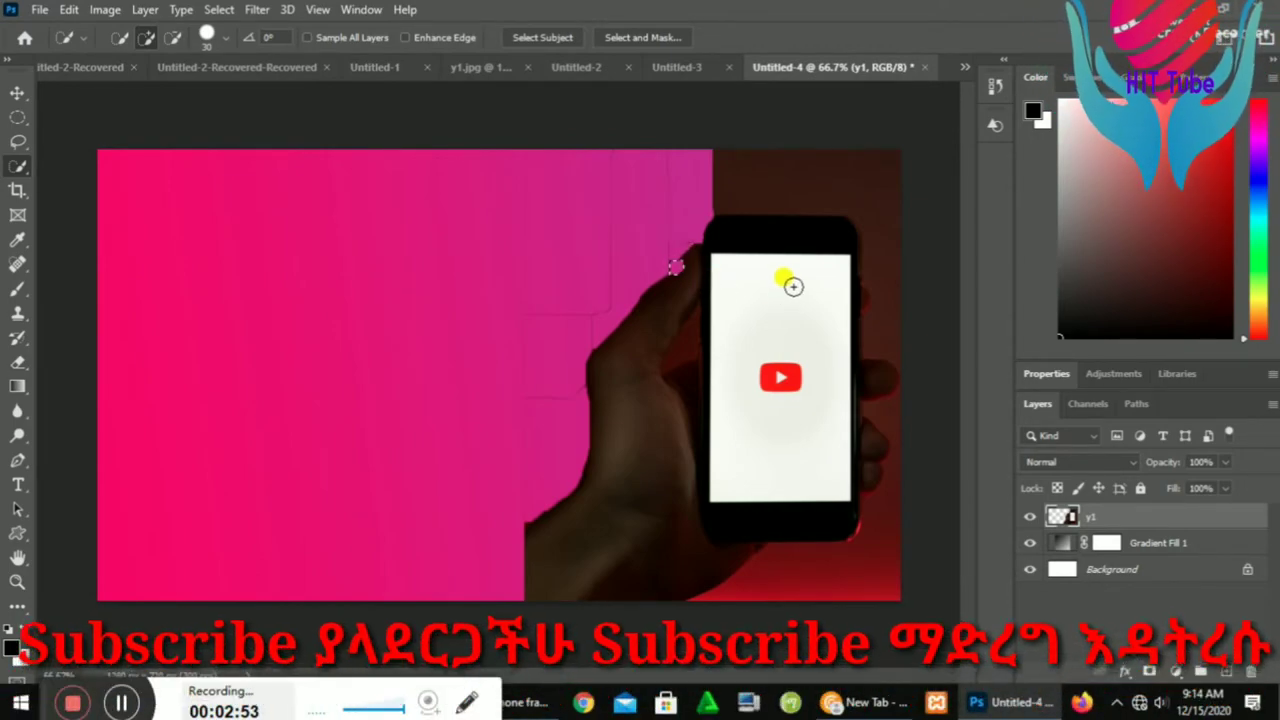
- Erase the dark strip above the phone and the top-right corner
{"action": "left_click", "coordinate": [727, 170]}
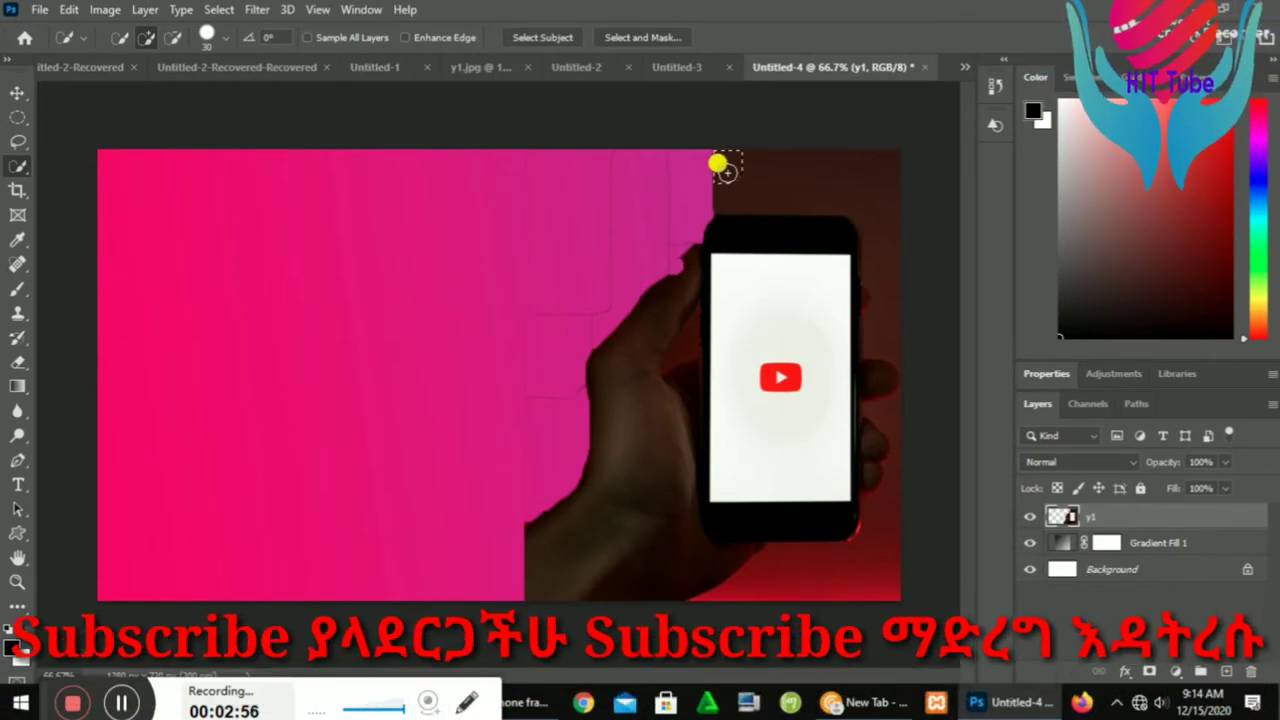
{"action": "left_click", "coordinate": [676, 270]}
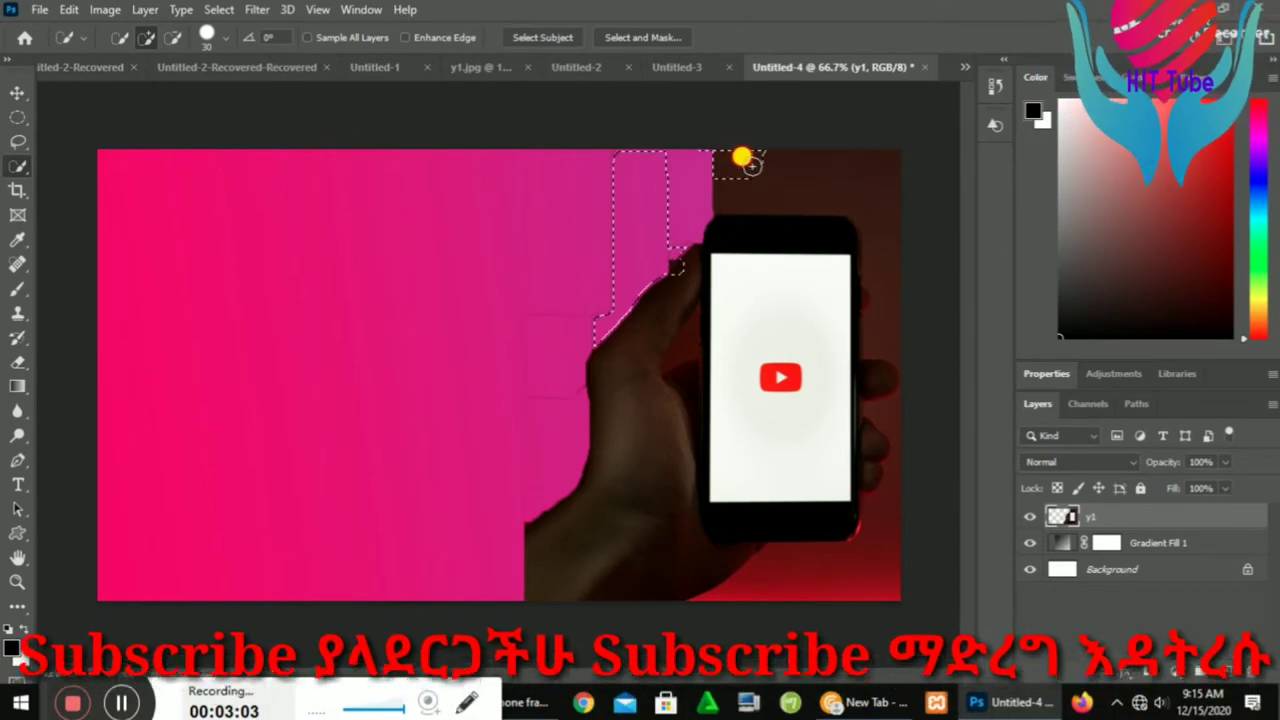
{"action": "key", "text": "ctrl+z"}
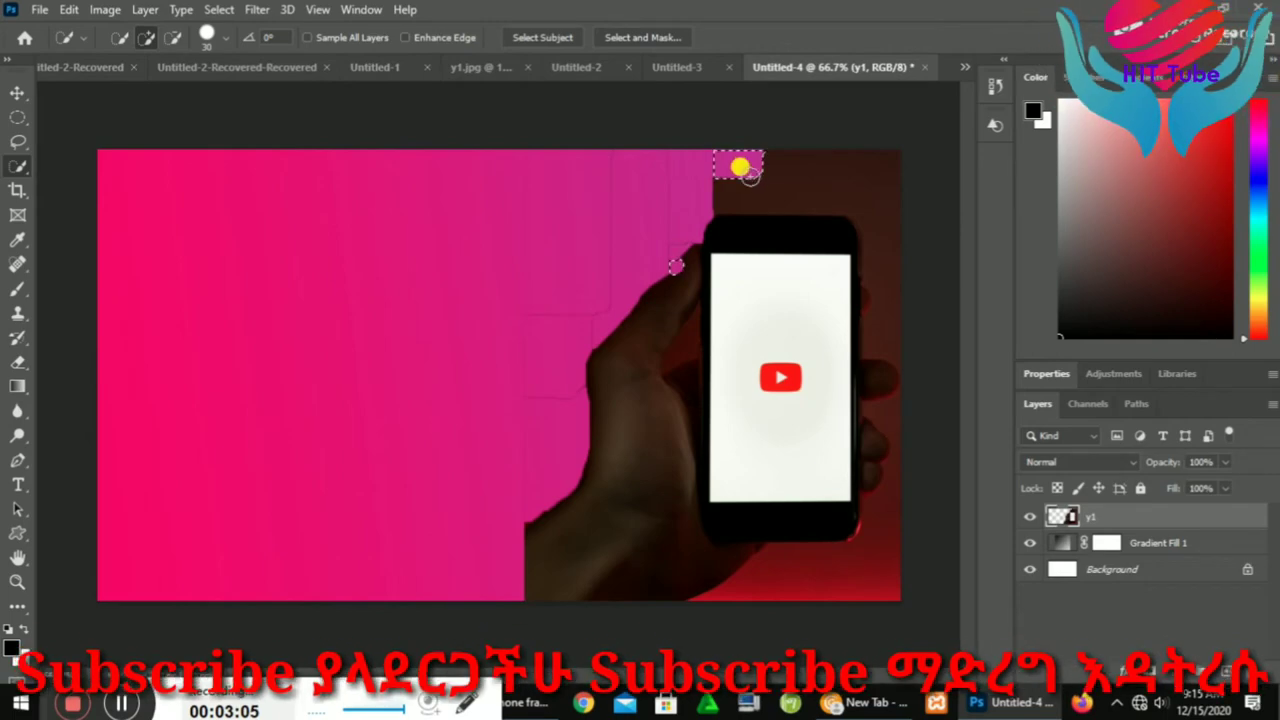
{"action": "mouse_move", "coordinate": [783, 182]}
{"action": "left_mouse_down"}
{"action": "mouse_move", "coordinate": [840, 183]}
{"action": "mouse_move", "coordinate": [785, 195]}
{"action": "mouse_move", "coordinate": [783, 182]}
{"action": "left_mouse_up"}
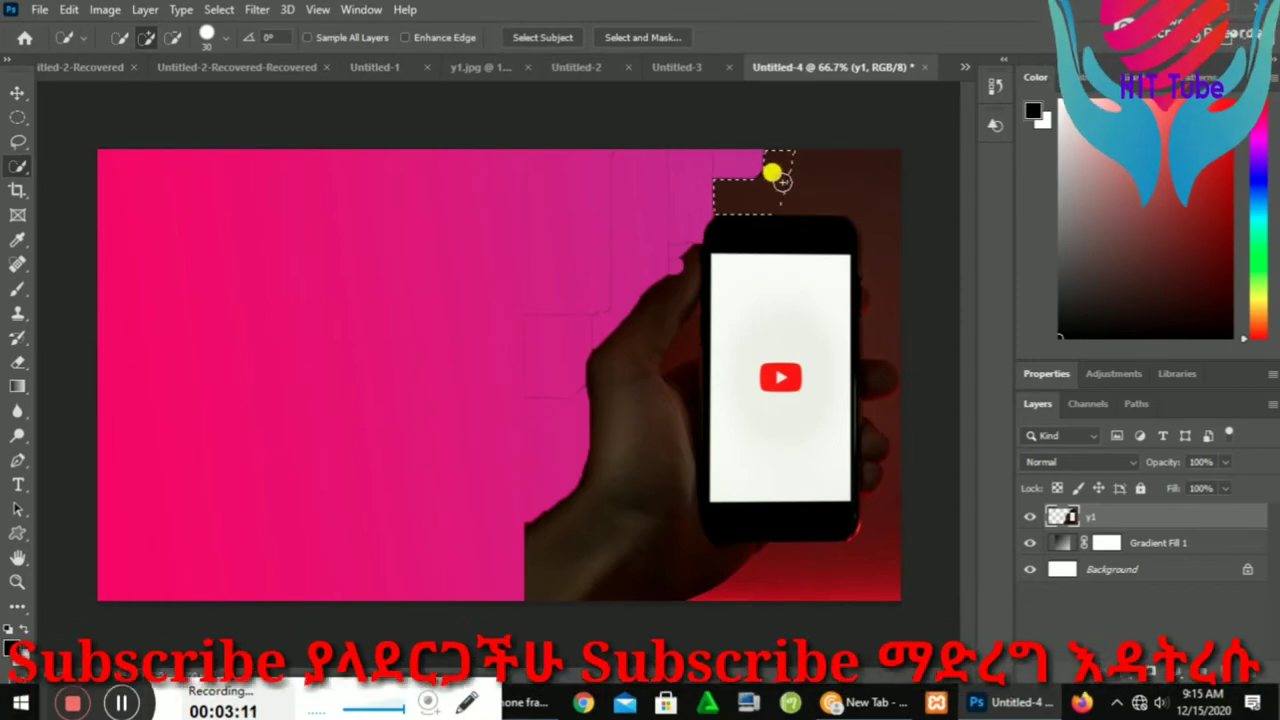
{"action": "key", "text": "Delete"}
{"action": "left_click_drag", "start_coordinate": [822, 172], "coordinate": [832, 180]}
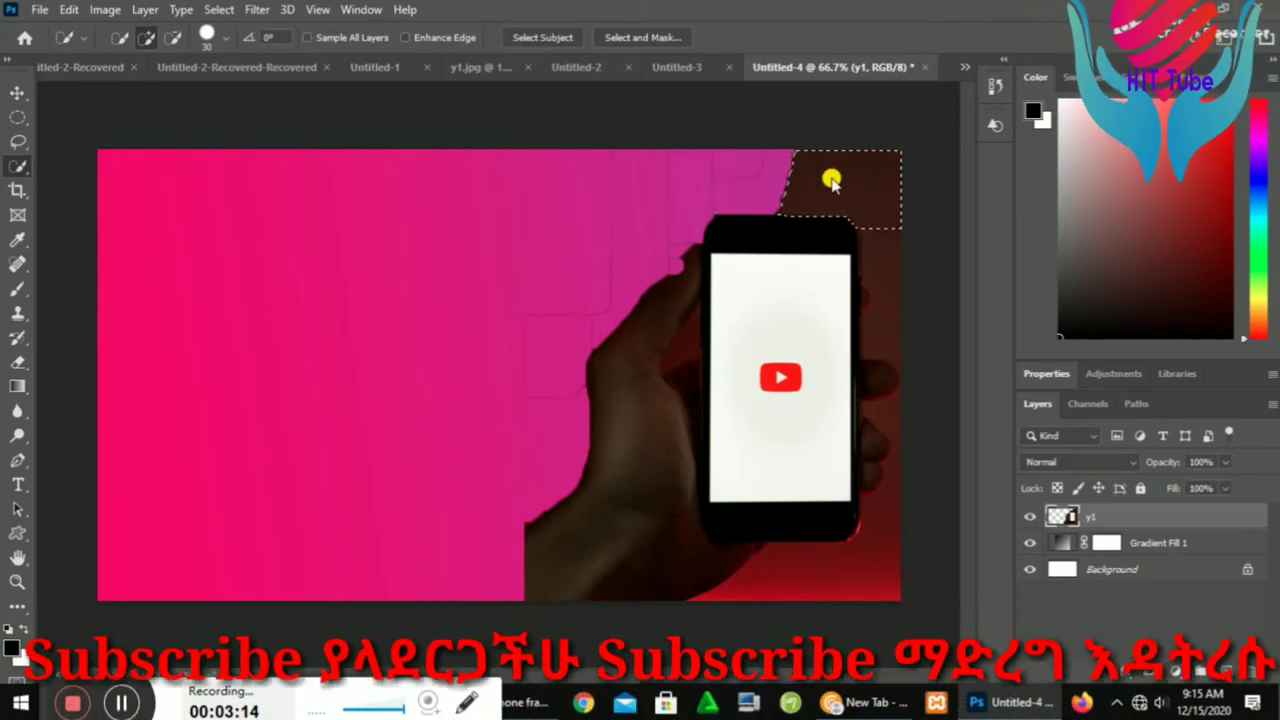
{"action": "key", "text": "Delete"}
{"action": "key", "text": "ctrl+d"}
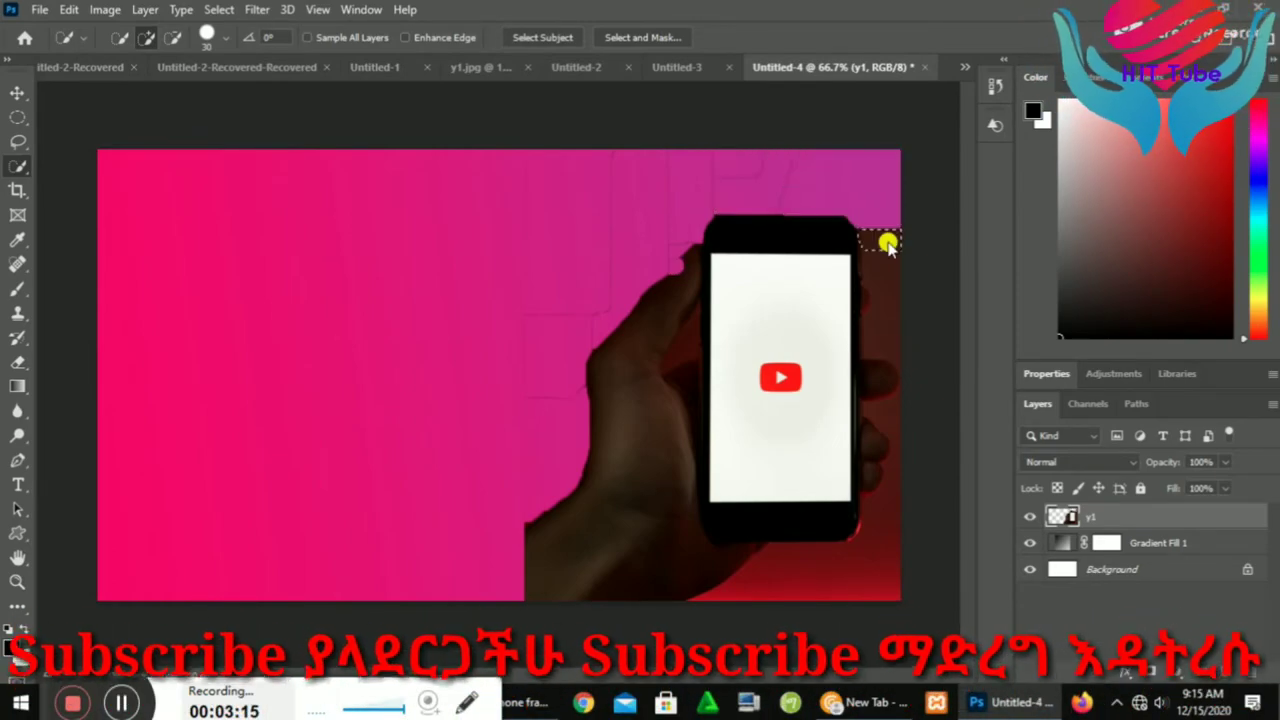
{"action": "left_click_drag", "start_coordinate": [877, 234], "coordinate": [880, 260]}
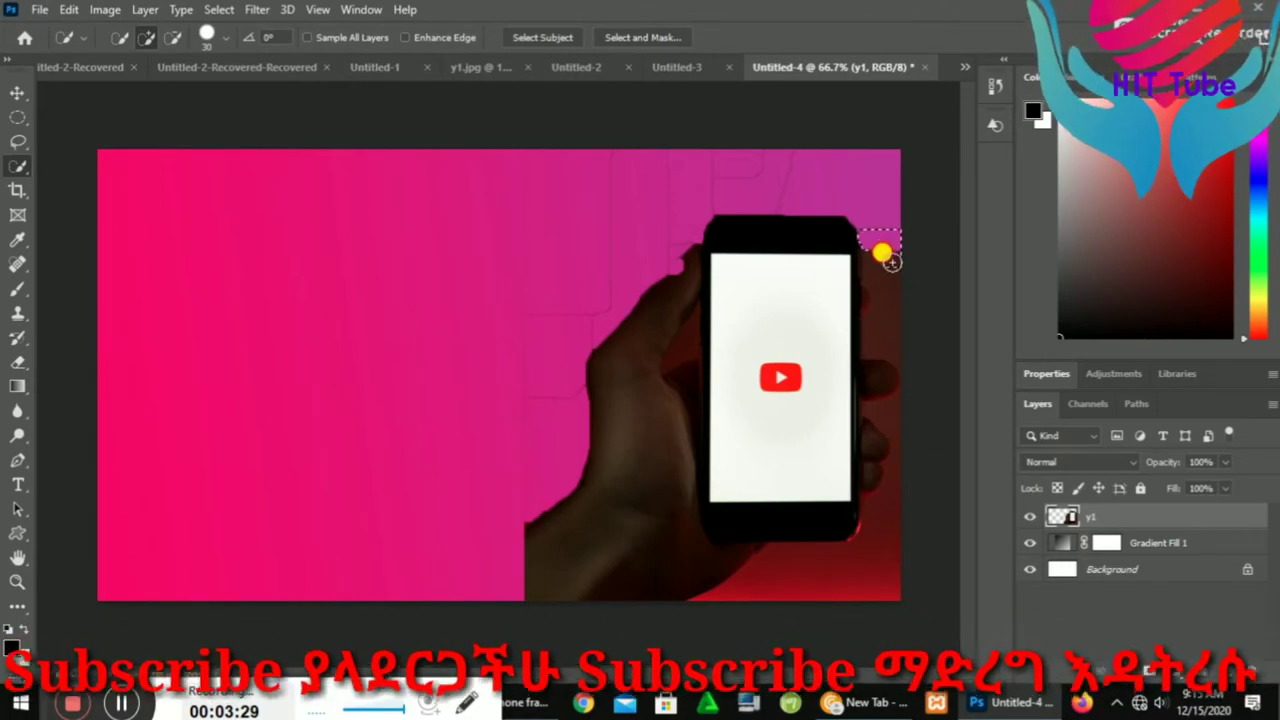
- Delete the dark strip right of the phone and the shadow to the bottom-right corner
{"action": "left_click", "coordinate": [883, 256]}
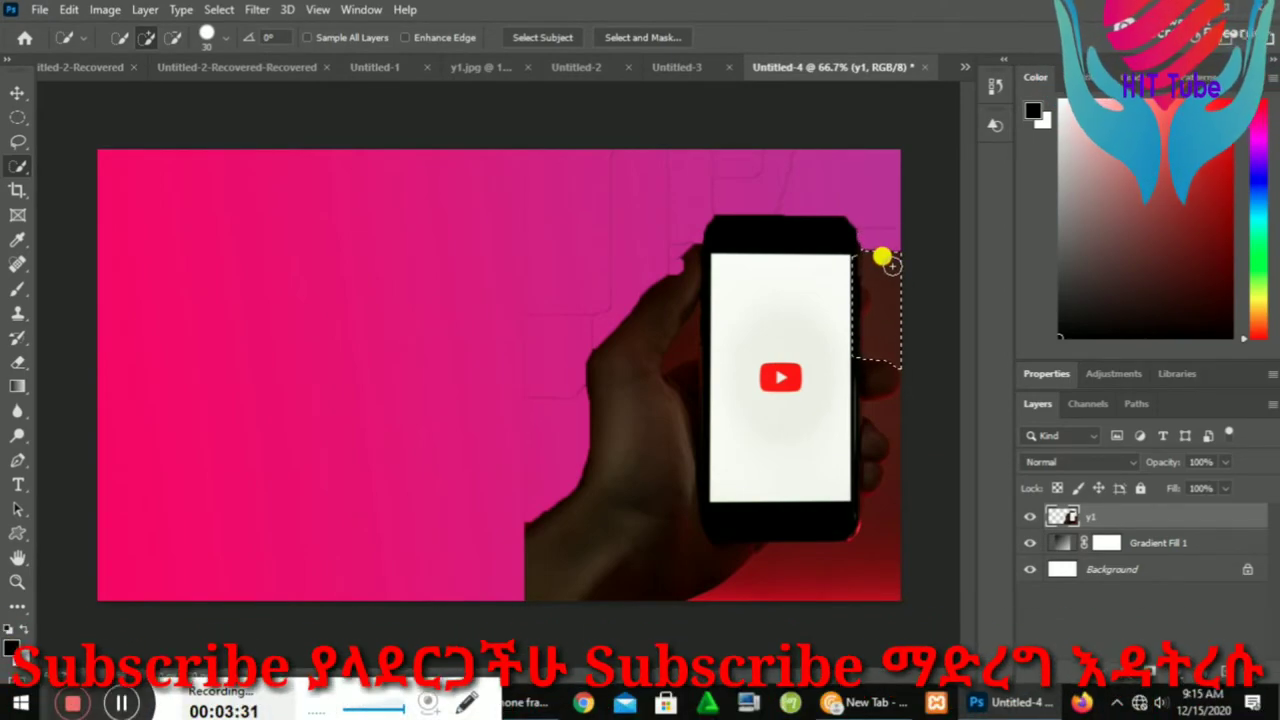
{"action": "key", "text": "Delete"}
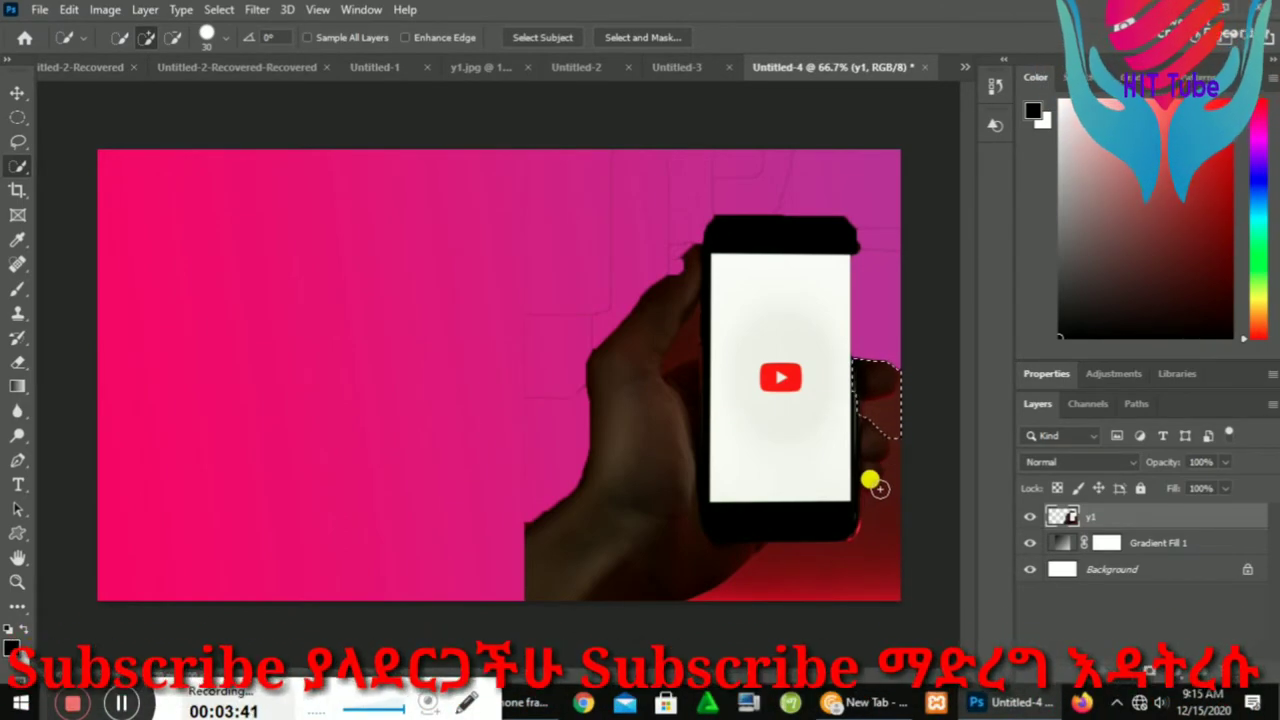
{"action": "left_click", "coordinate": [879, 518]}
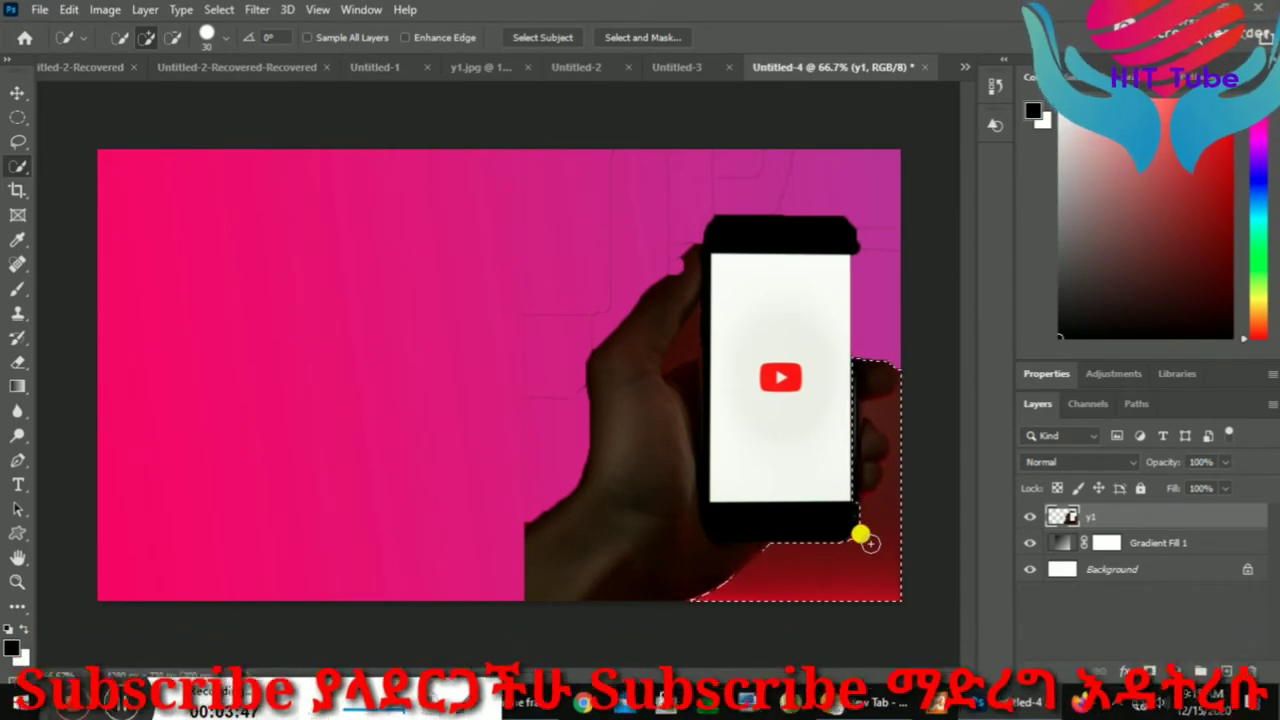
{"action": "key", "text": "Delete"}
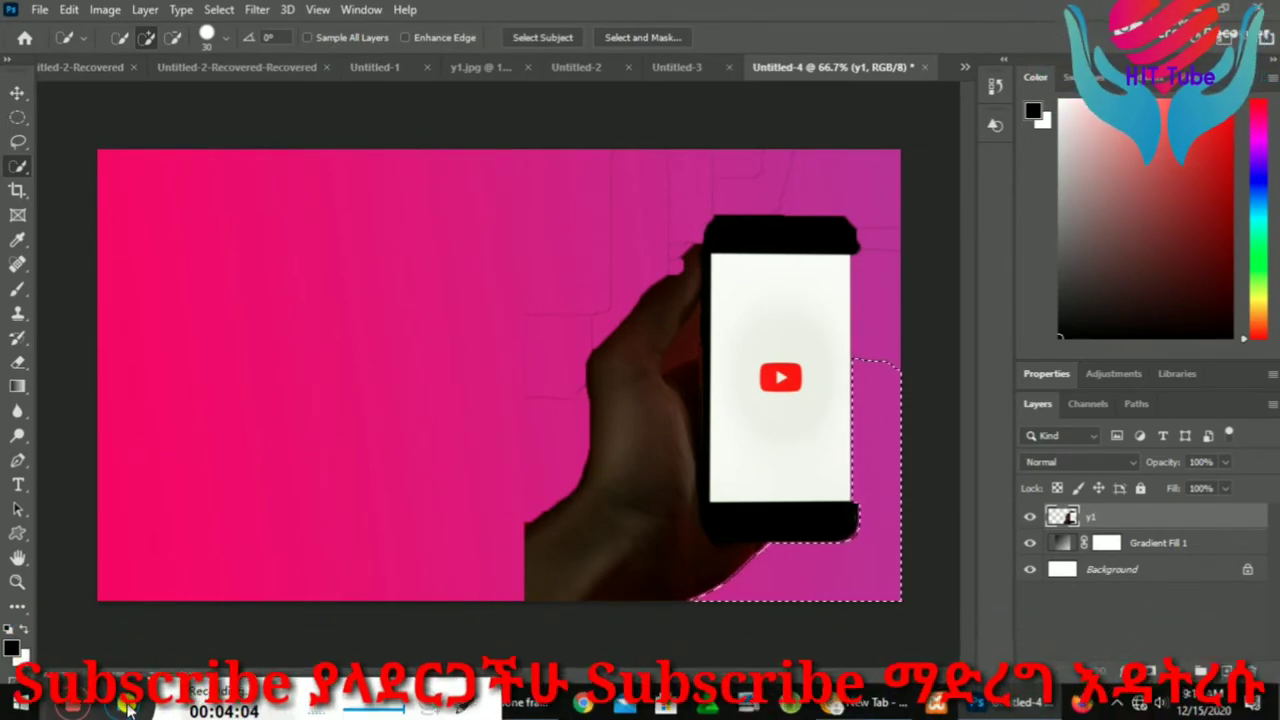
- Clear the active selection using Deselect from the canvas context menu
{"action": "left_click", "coordinate": [120, 705]}
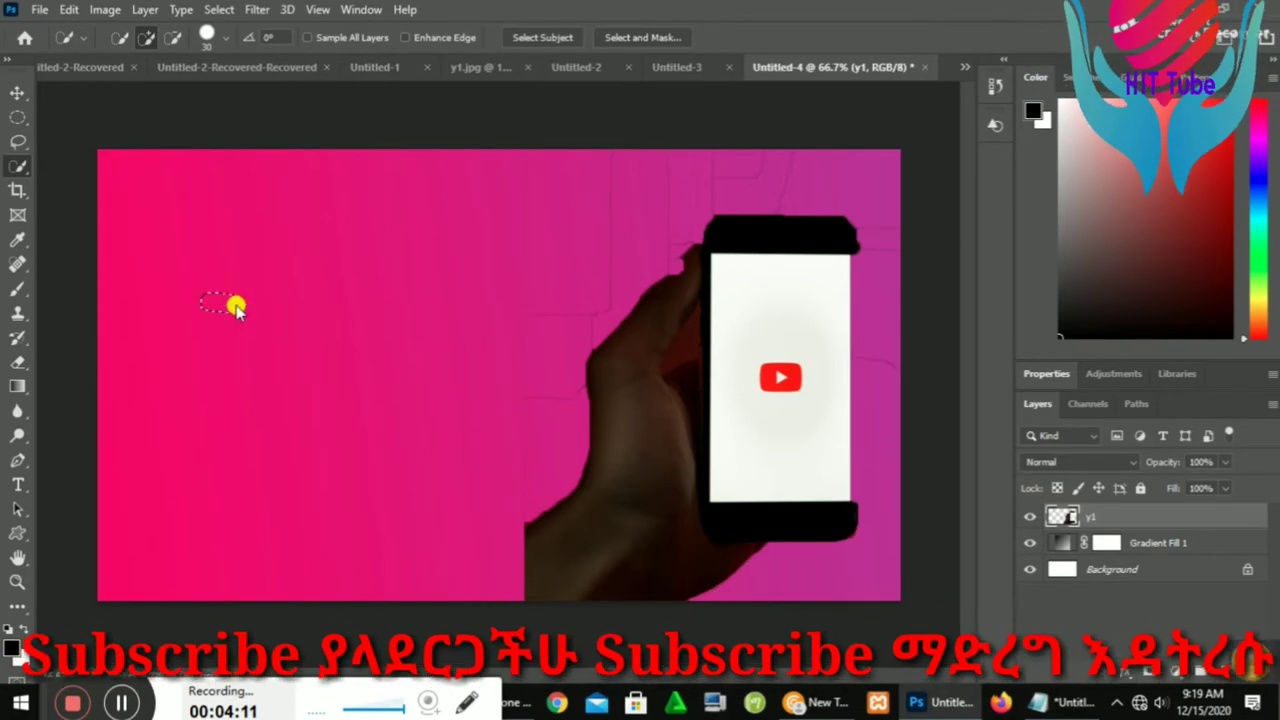
{"action": "left_click_drag", "start_coordinate": [230, 305], "coordinate": [246, 311]}
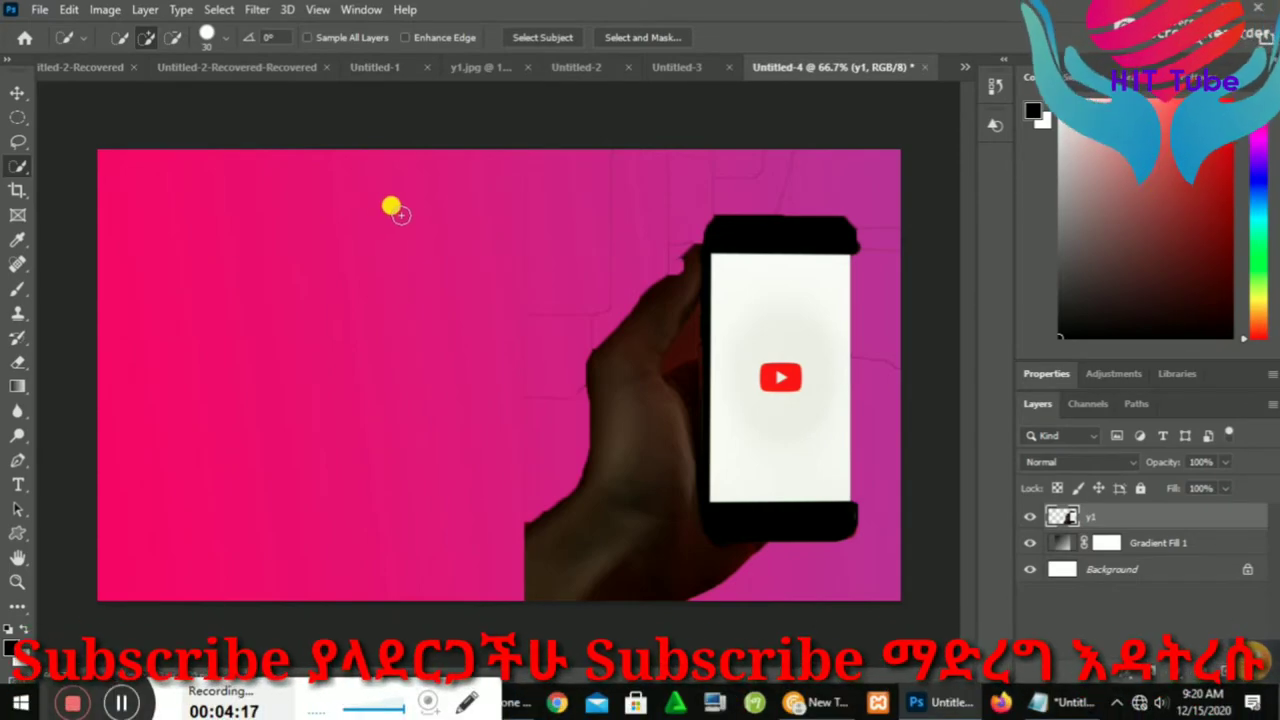
{"action": "right_click", "coordinate": [562, 218]}
{"action": "left_click", "coordinate": [619, 231]}
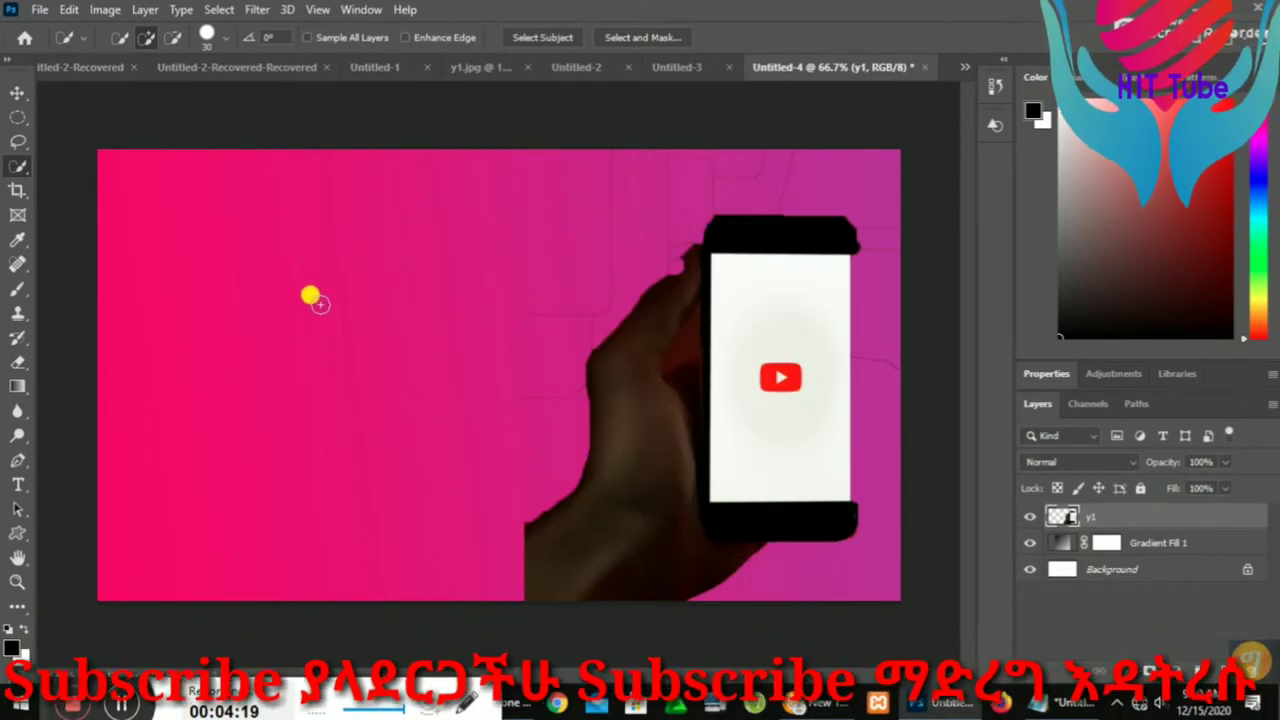
- Draw a text box left of the phone and replace the placeholder with the headline
{"action": "left_click", "coordinate": [18, 484]}
{"action": "left_click_drag", "start_coordinate": [187, 296], "coordinate": [252, 321]}
{"action": "right_click", "coordinate": [218, 313]}
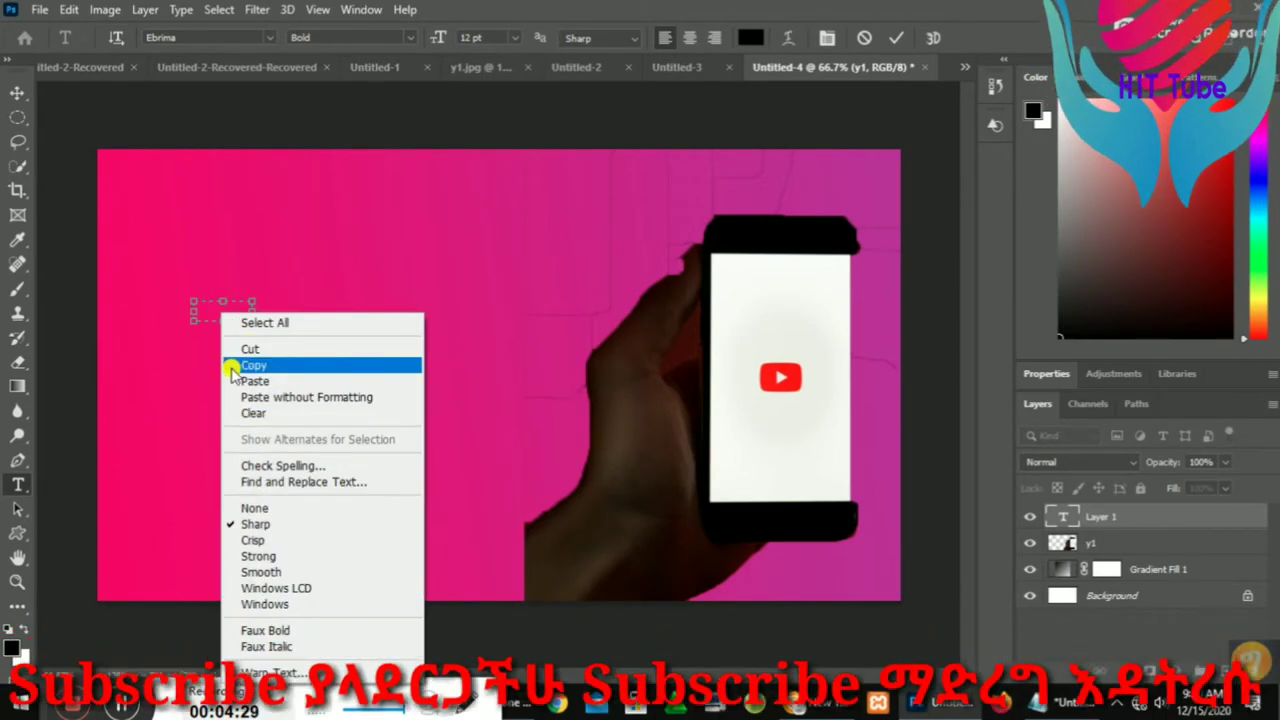
{"action": "left_click", "coordinate": [209, 305]}
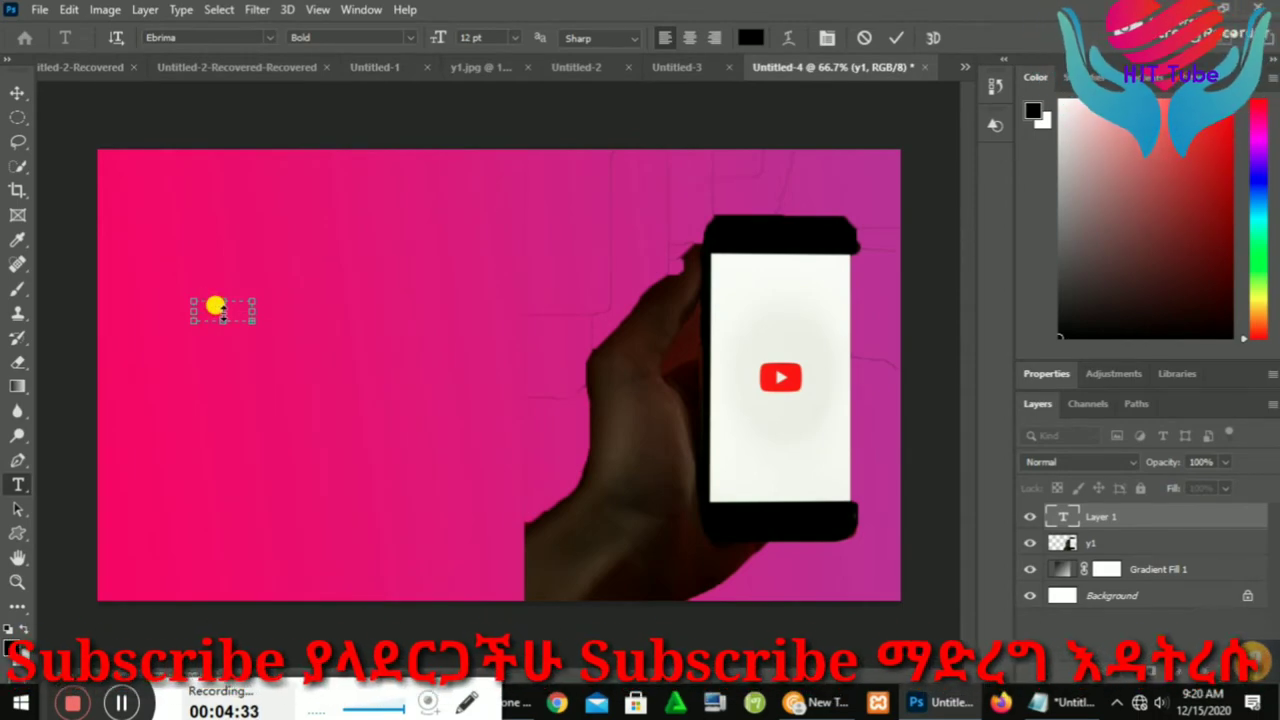
{"action": "left_click_drag", "start_coordinate": [252, 319], "coordinate": [270, 333]}
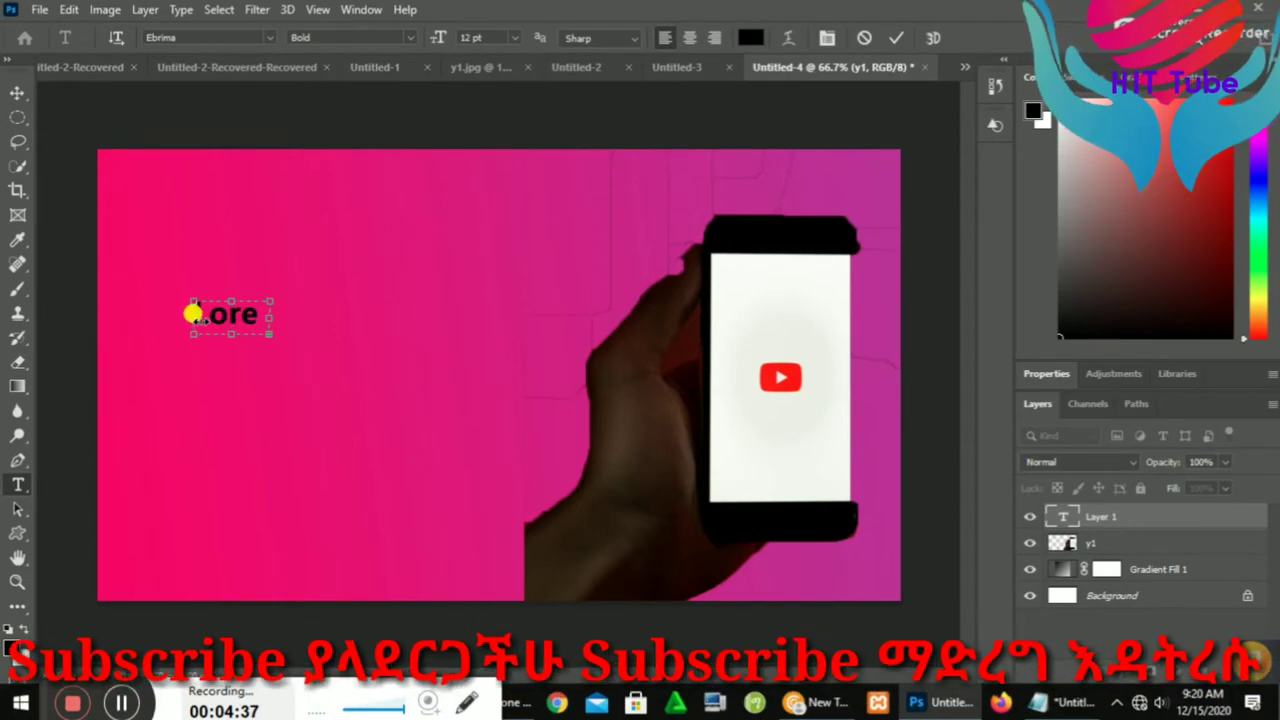
{"action": "left_click_drag", "start_coordinate": [270, 315], "coordinate": [265, 315]}
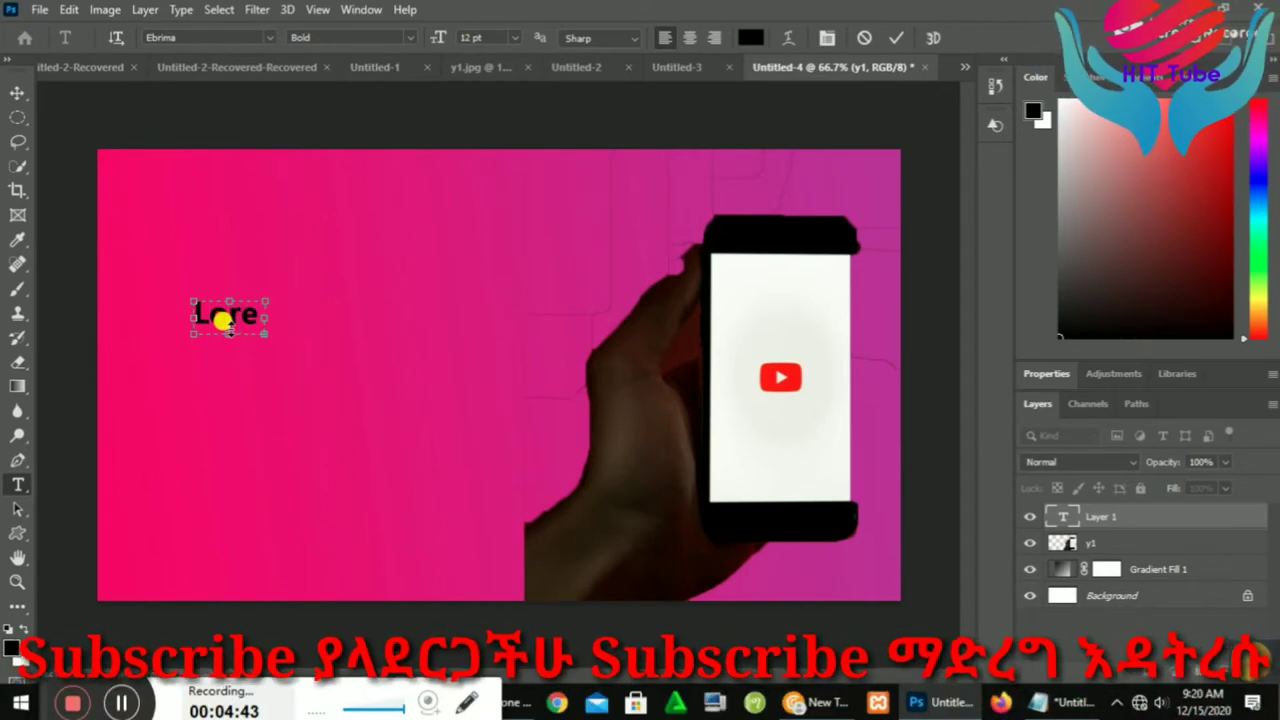
{"action": "key", "text": "ctrl+a"}
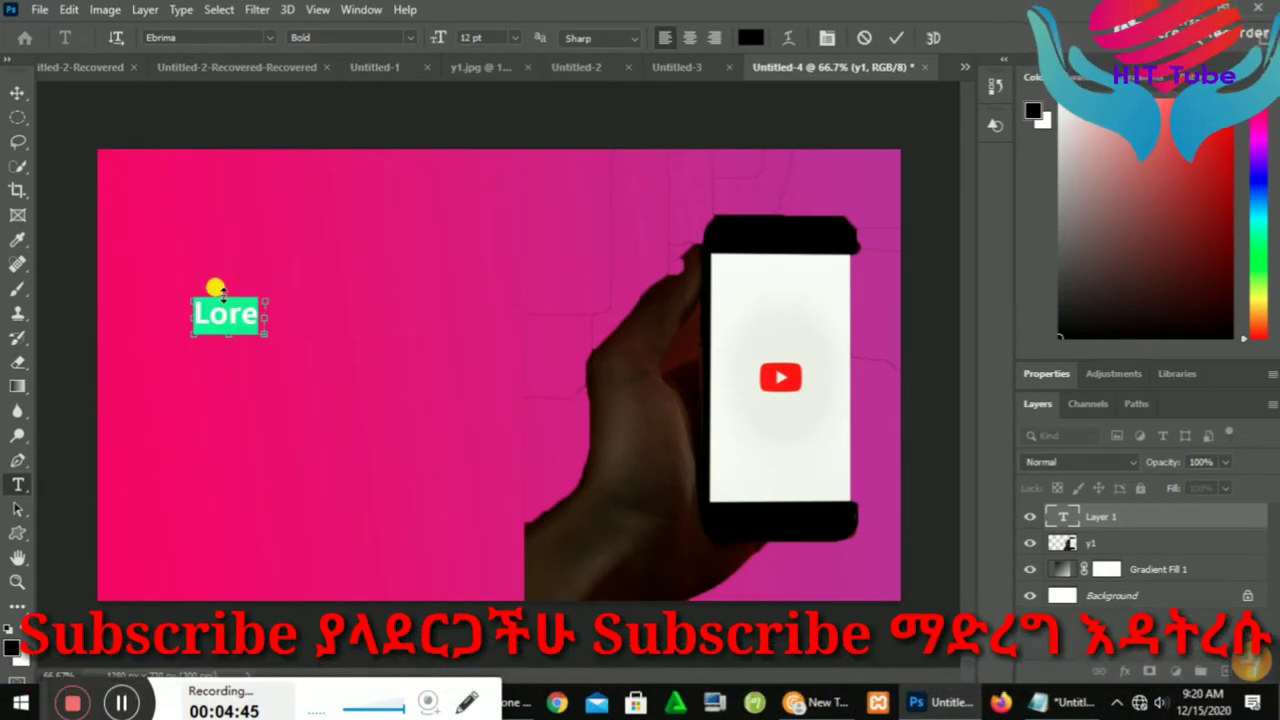
{"action": "type", "text": "Crea"}
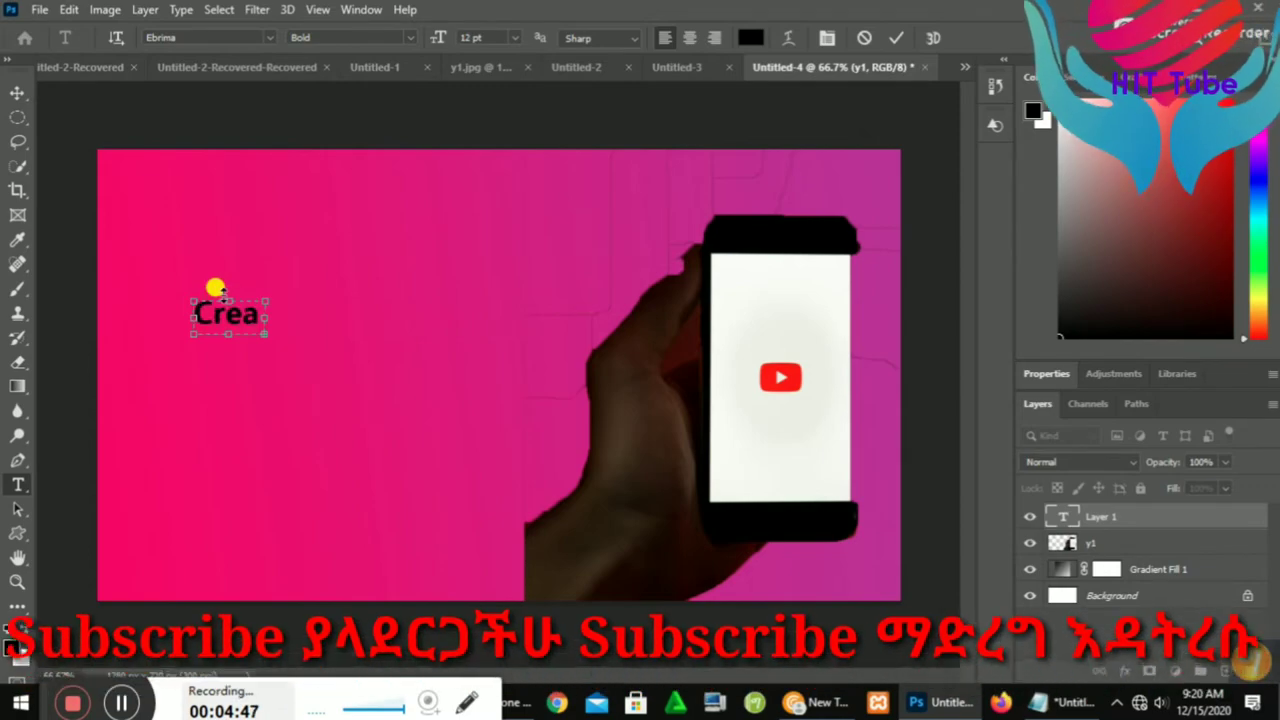
- Resize the headline box so the text reflows into five lines, then deselect
{"action": "left_click_drag", "start_coordinate": [264, 333], "coordinate": [331, 446]}
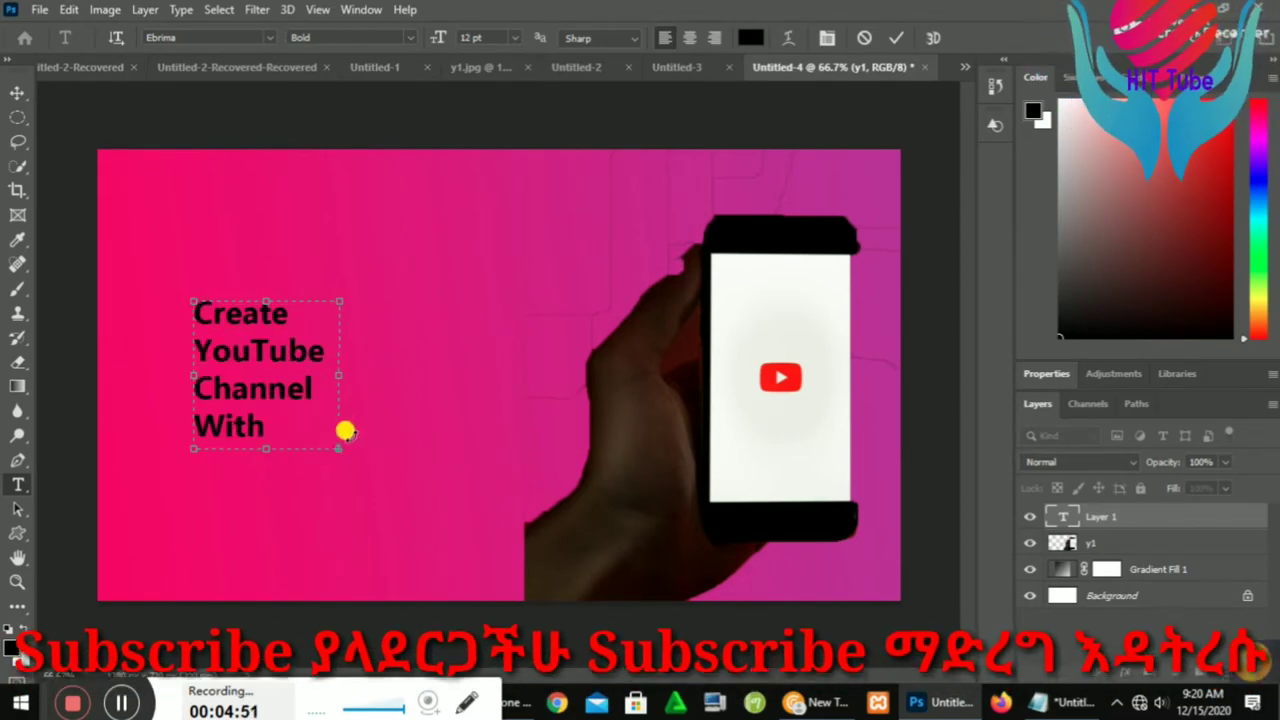
{"action": "mouse_move", "coordinate": [335, 445]}
{"action": "left_mouse_down"}
{"action": "mouse_move", "coordinate": [378, 455]}
{"action": "mouse_move", "coordinate": [398, 482]}
{"action": "left_mouse_up"}
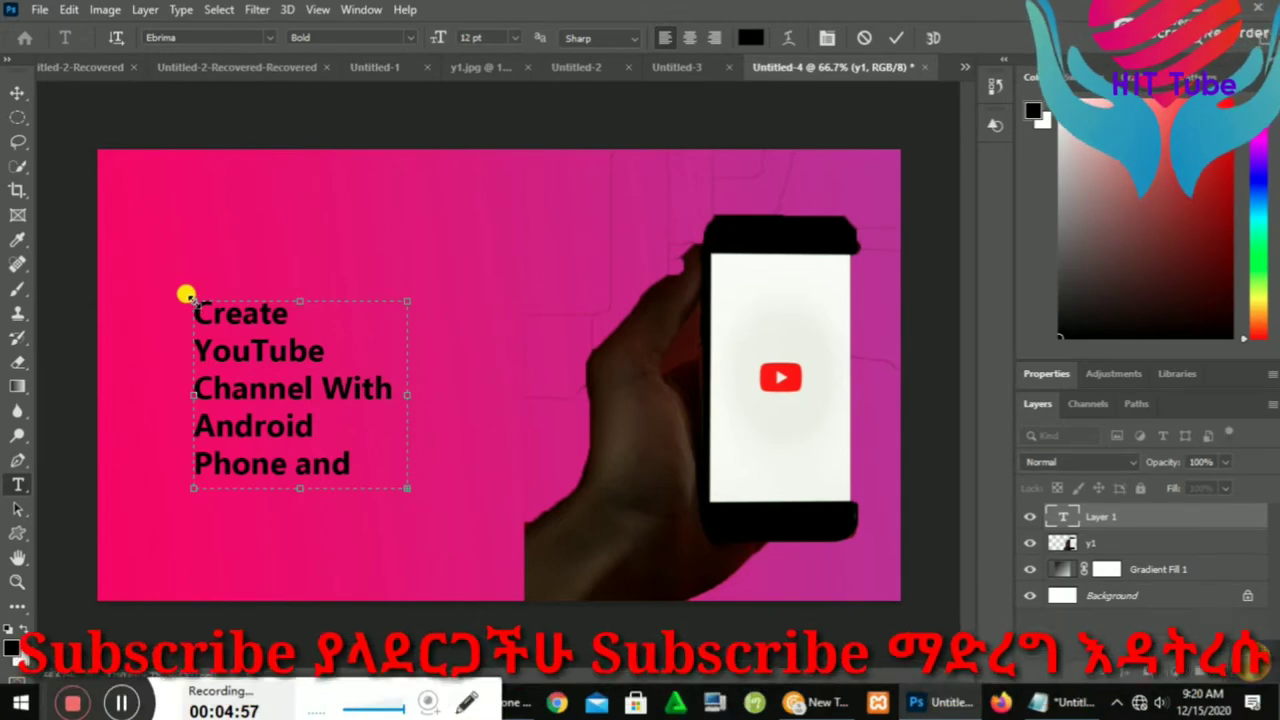
{"action": "left_click_drag", "start_coordinate": [188, 296], "coordinate": [171, 257]}
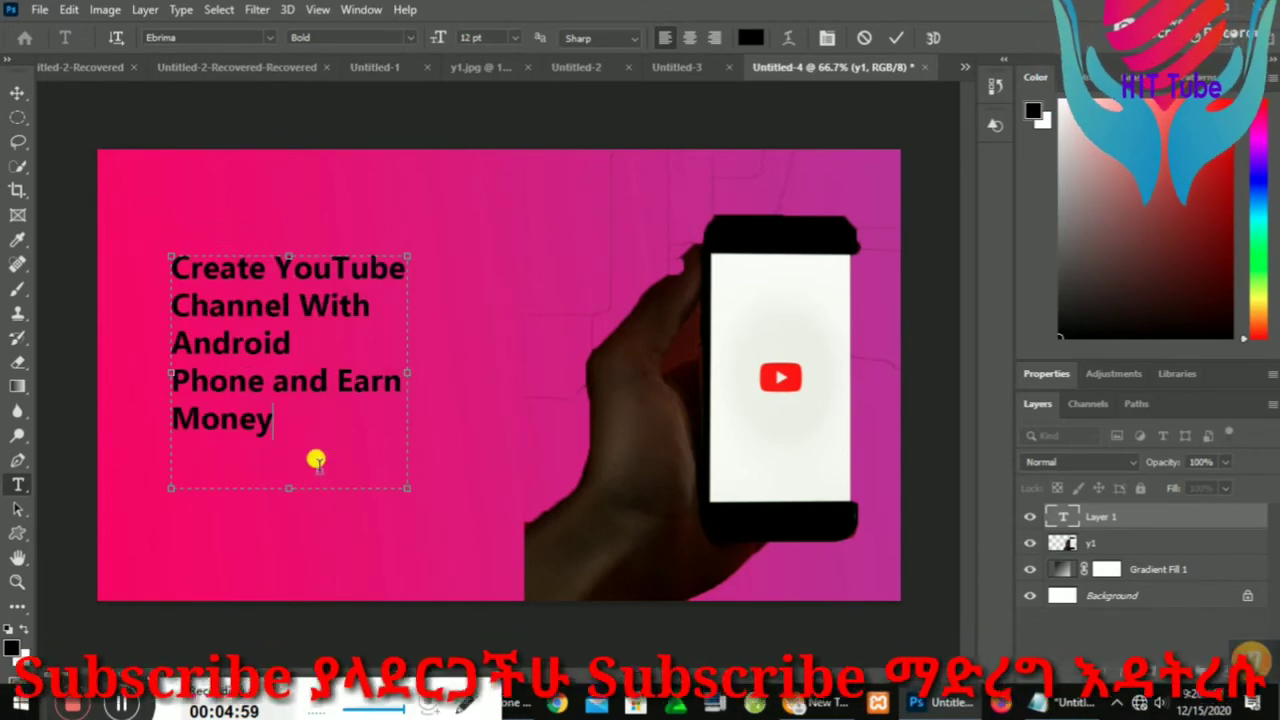
{"action": "left_click_drag", "start_coordinate": [286, 487], "coordinate": [286, 467]}
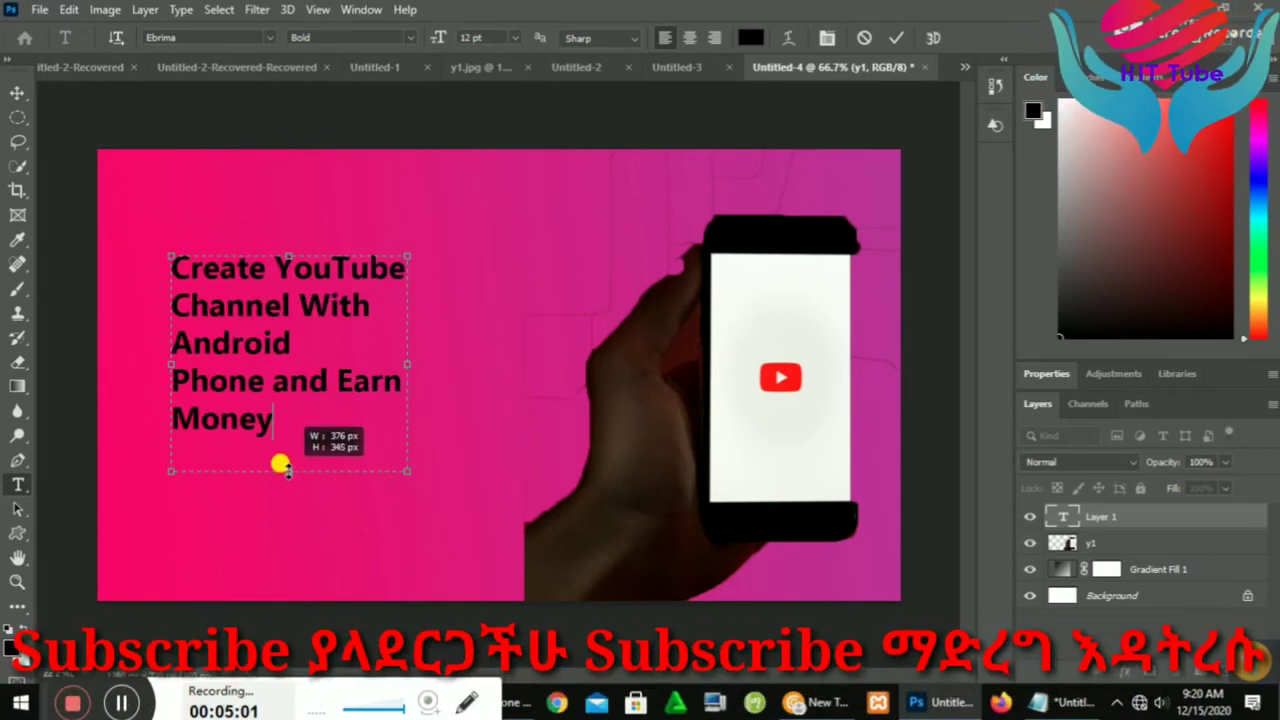
{"action": "left_click_drag", "start_coordinate": [299, 306], "coordinate": [258, 270]}
{"action": "left_click", "coordinate": [290, 340]}
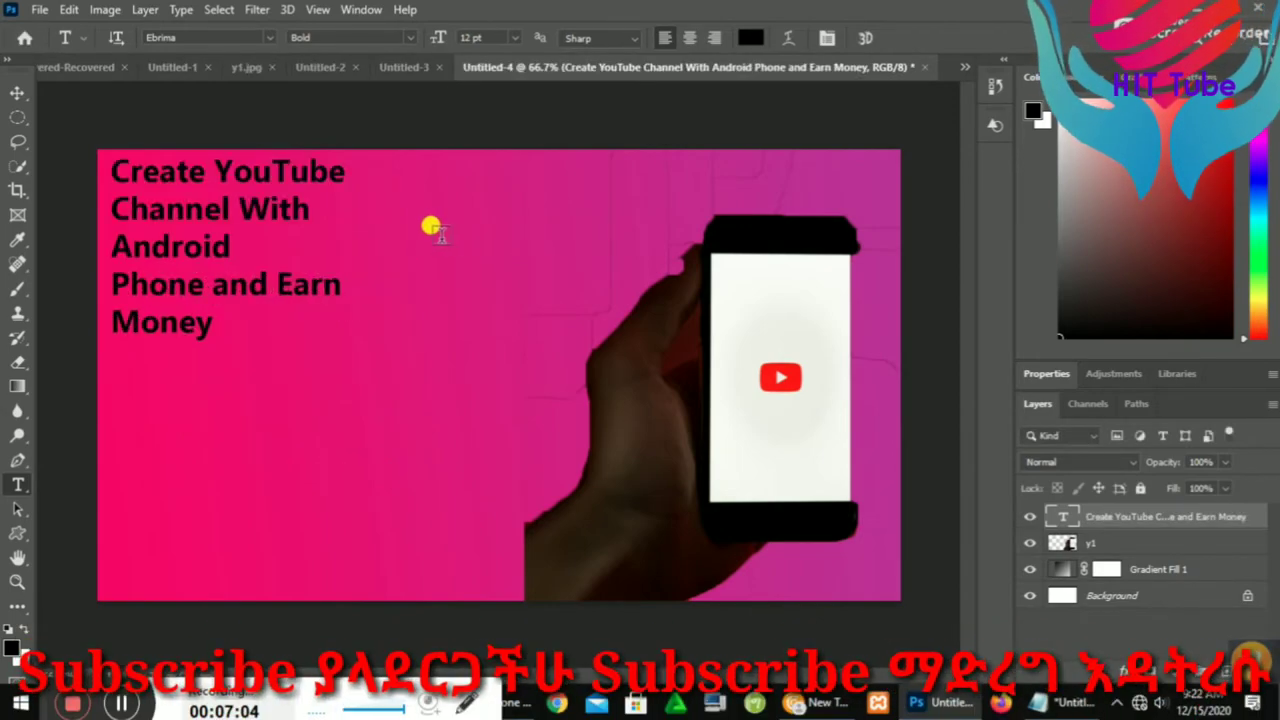
- Draw a new paragraph text box beside the headline and delete its Lorem placeholder
{"action": "mouse_move", "coordinate": [439, 240]}
{"action": "left_mouse_down"}
{"action": "mouse_move", "coordinate": [541, 264]}
{"action": "mouse_move", "coordinate": [554, 294]}
{"action": "mouse_move", "coordinate": [557, 267]}
{"action": "left_mouse_up"}
{"action": "left_click", "coordinate": [473, 247]}
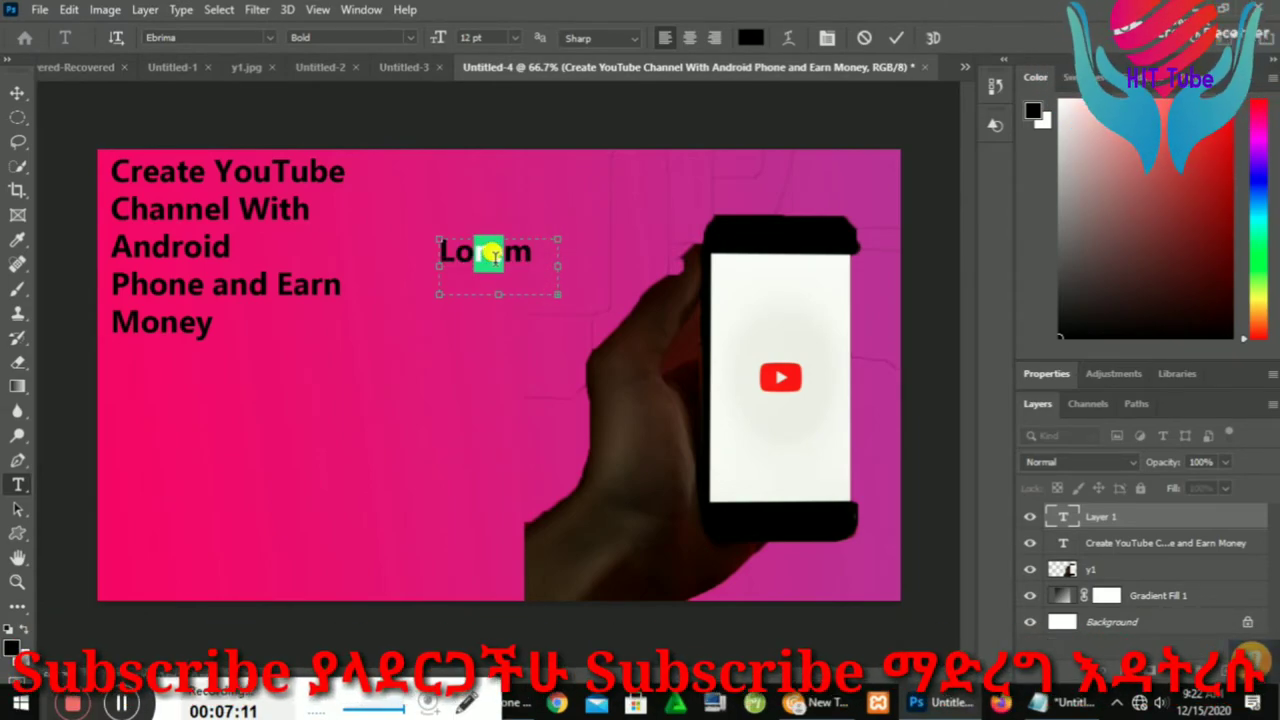
{"action": "double_click", "coordinate": [485, 262]}
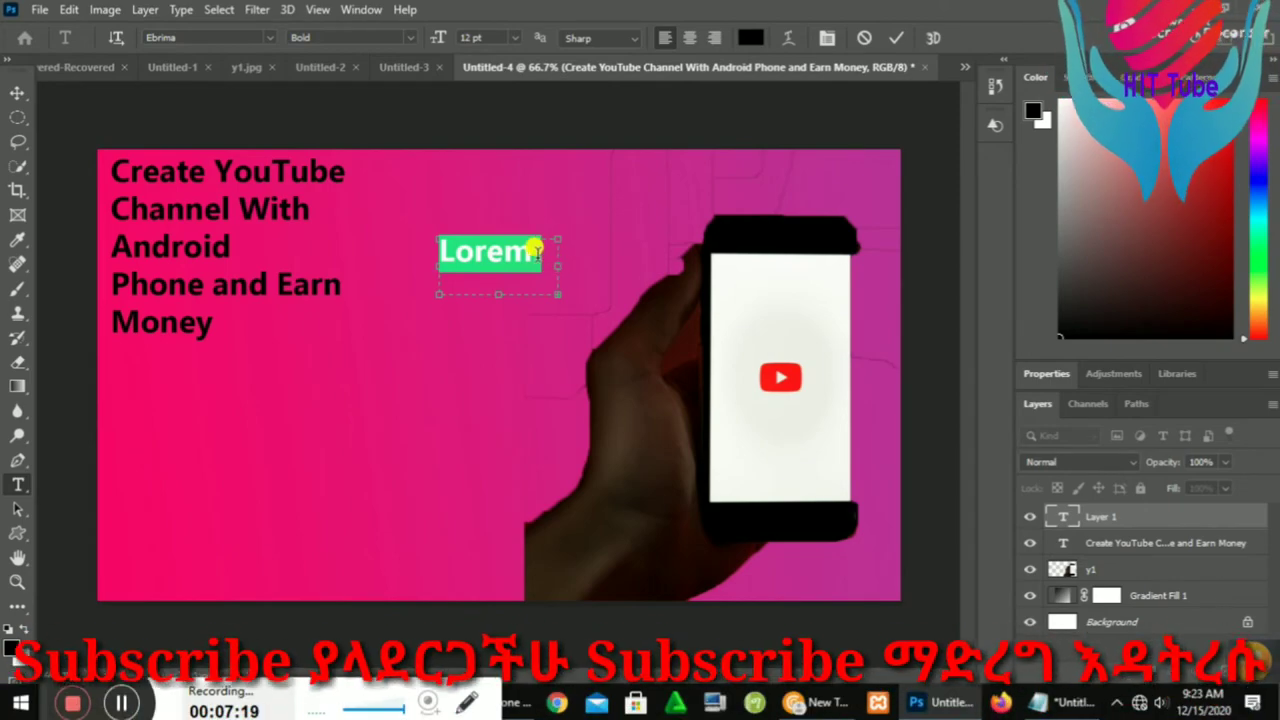
{"action": "key", "text": "BackSpace"}
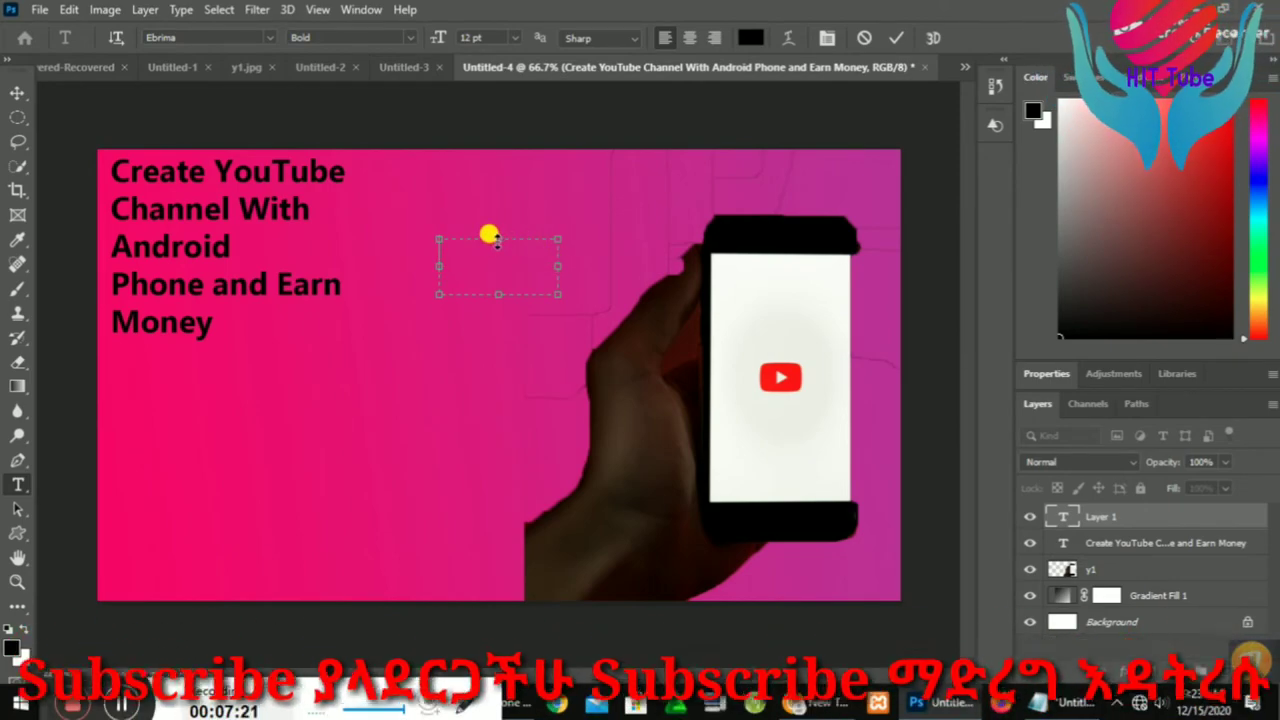
- Paste the Amharic text into the box and narrow it over the phone's screen
{"action": "left_click_drag", "start_coordinate": [497, 238], "coordinate": [850, 292]}
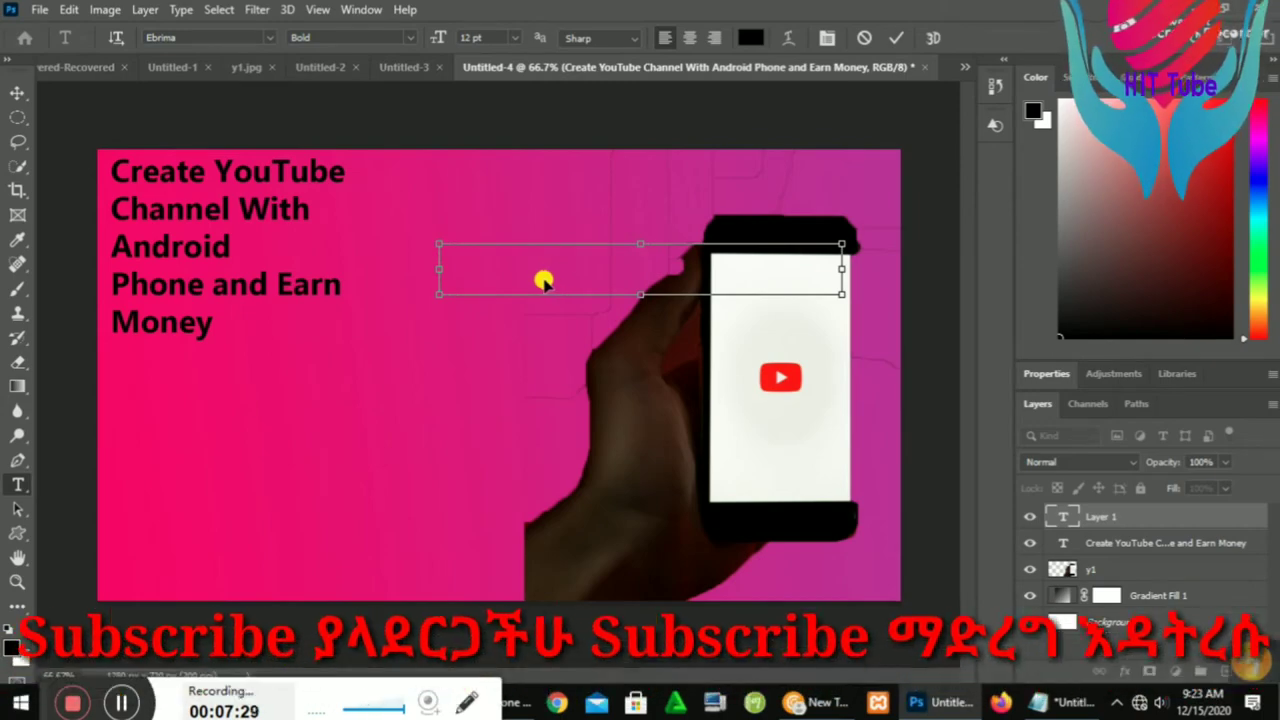
{"action": "type", "text": "በስልካችን ዩቱብ ቻናል"}
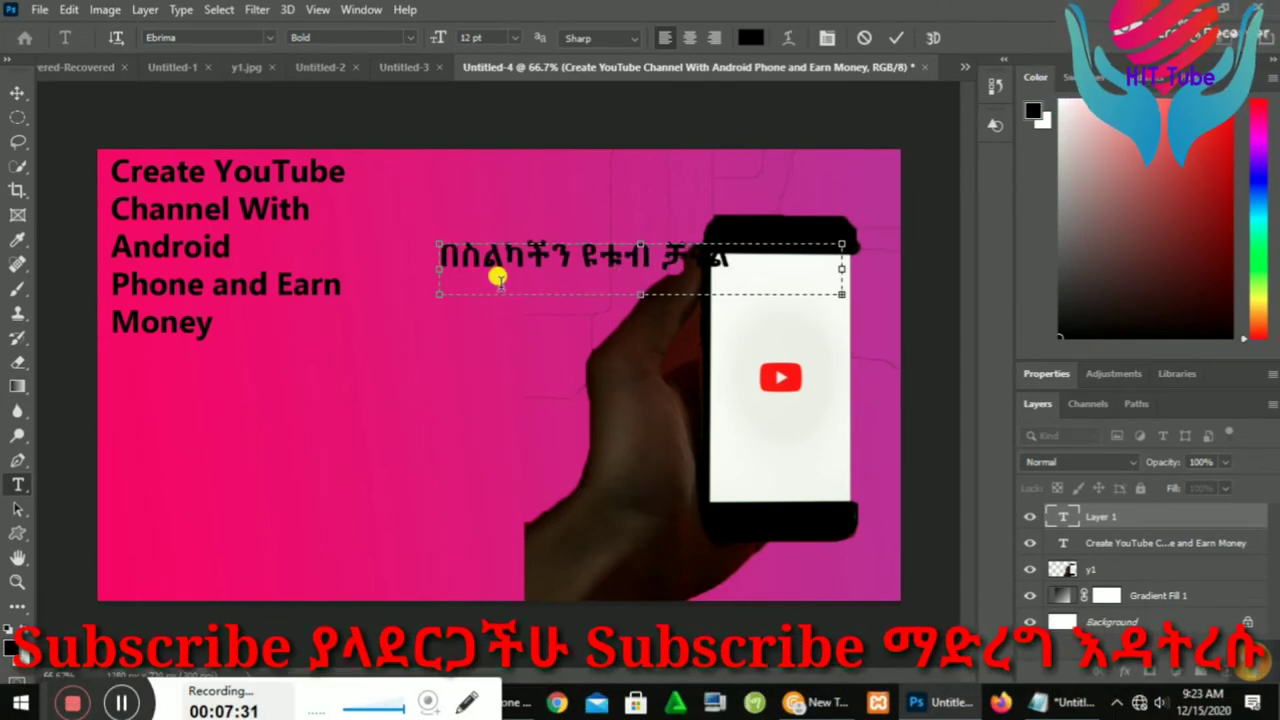
{"action": "left_click_drag", "start_coordinate": [632, 294], "coordinate": [640, 386]}
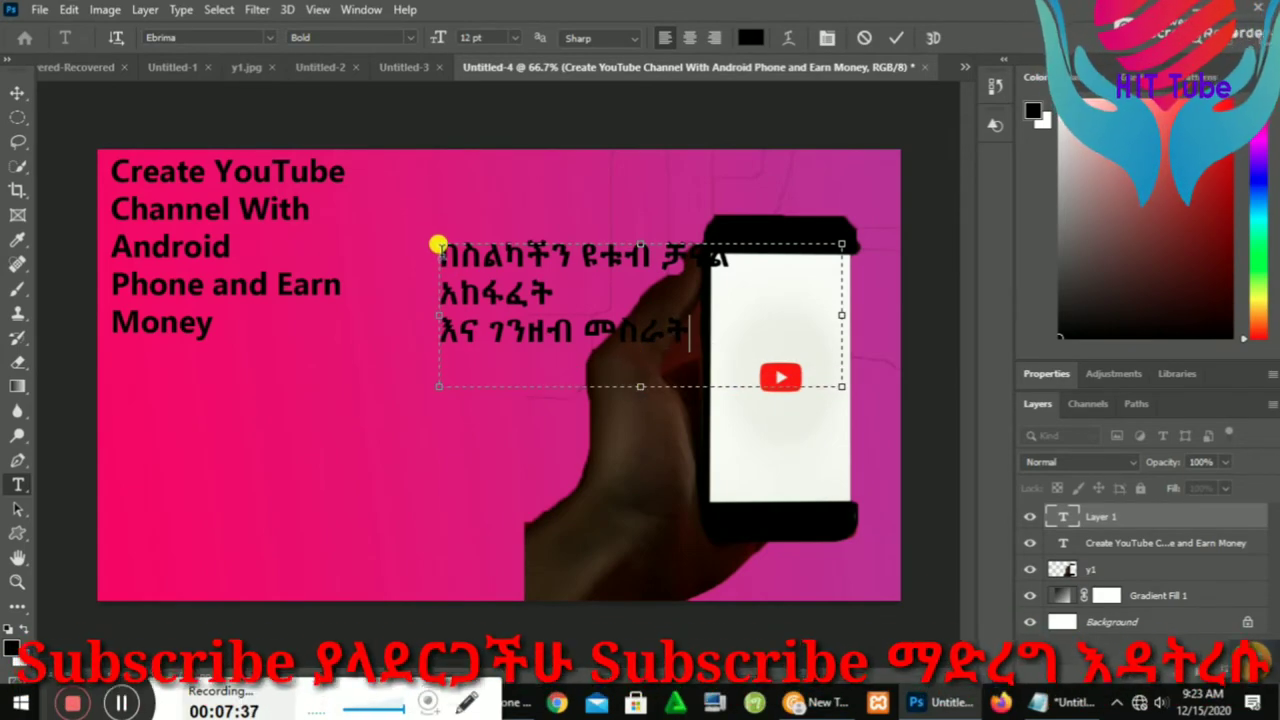
{"action": "left_click_drag", "start_coordinate": [430, 237], "coordinate": [651, 246]}
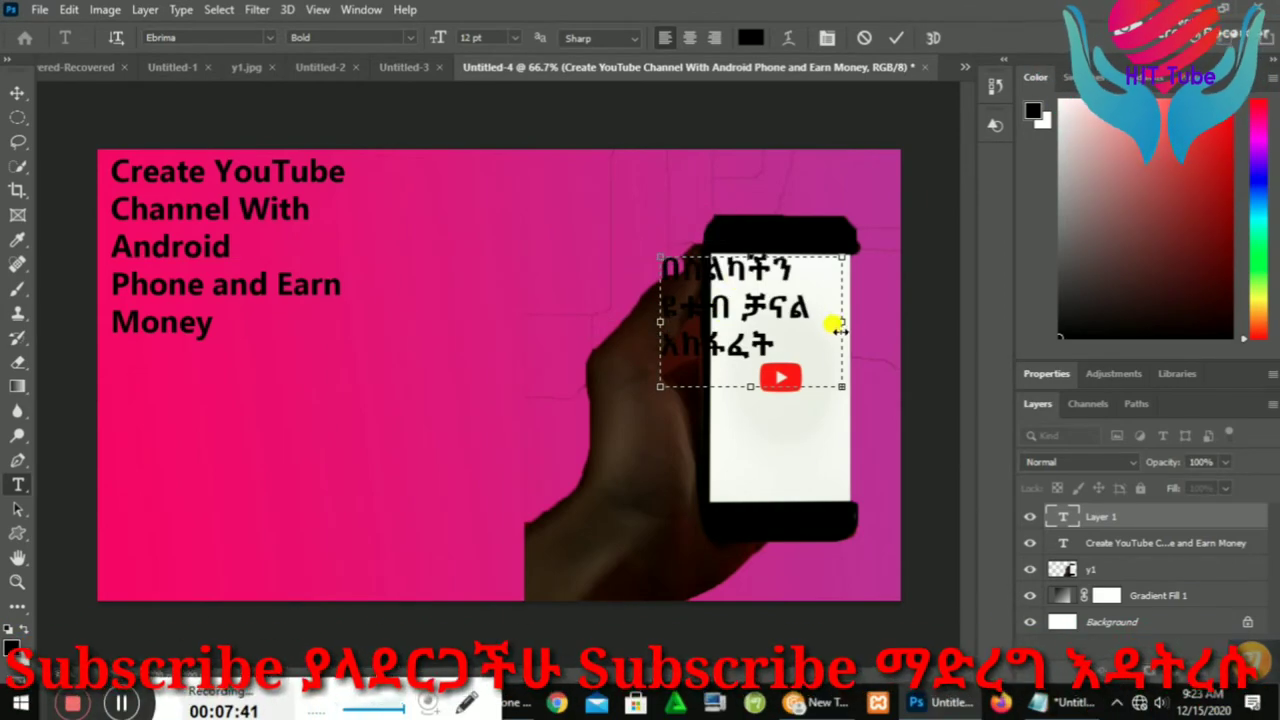
- Enlarge the Amharic text box and shrink the text to 11 pt
{"action": "left_click_drag", "start_coordinate": [840, 322], "coordinate": [849, 320]}
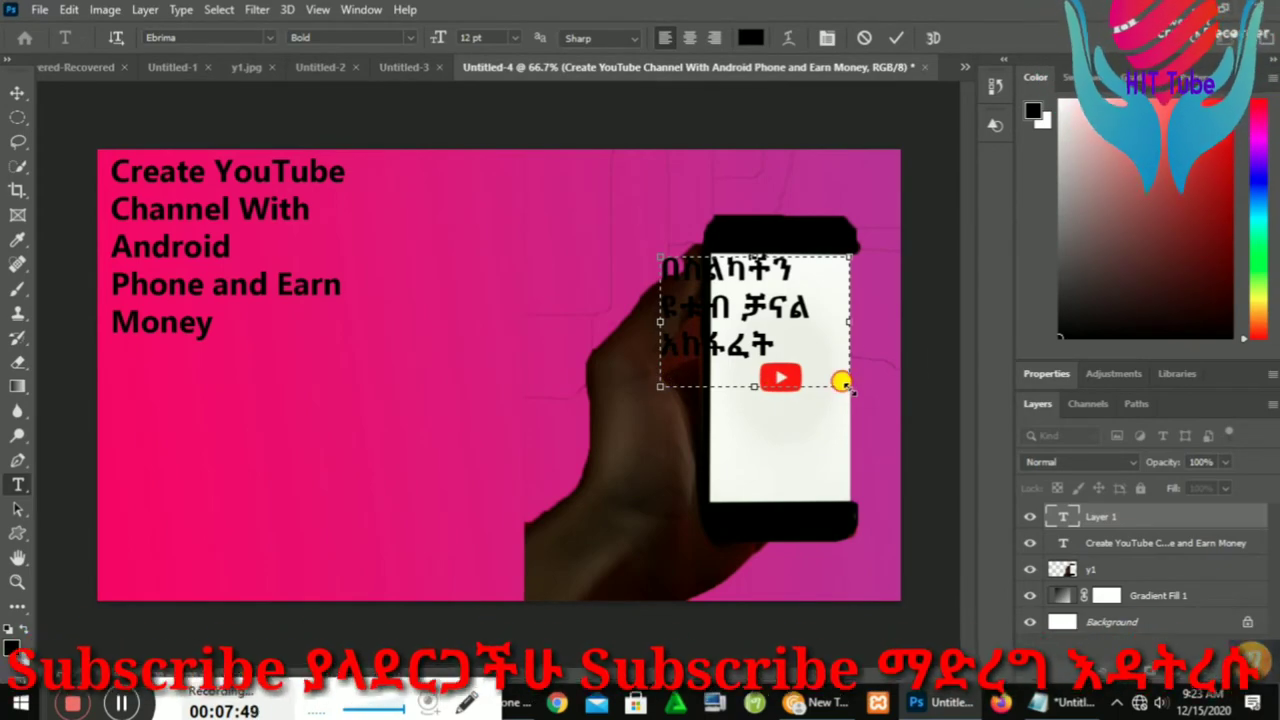
{"action": "left_click_drag", "start_coordinate": [841, 382], "coordinate": [845, 417]}
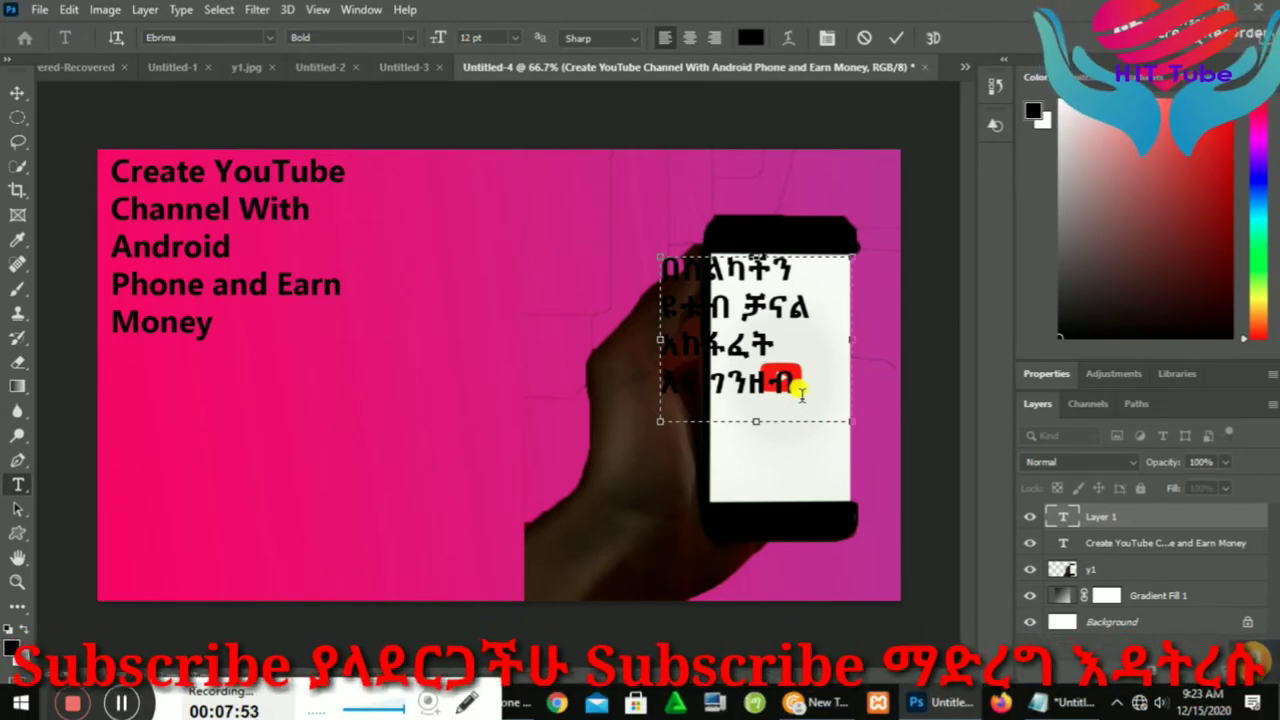
{"action": "left_click_drag", "start_coordinate": [801, 393], "coordinate": [655, 272]}
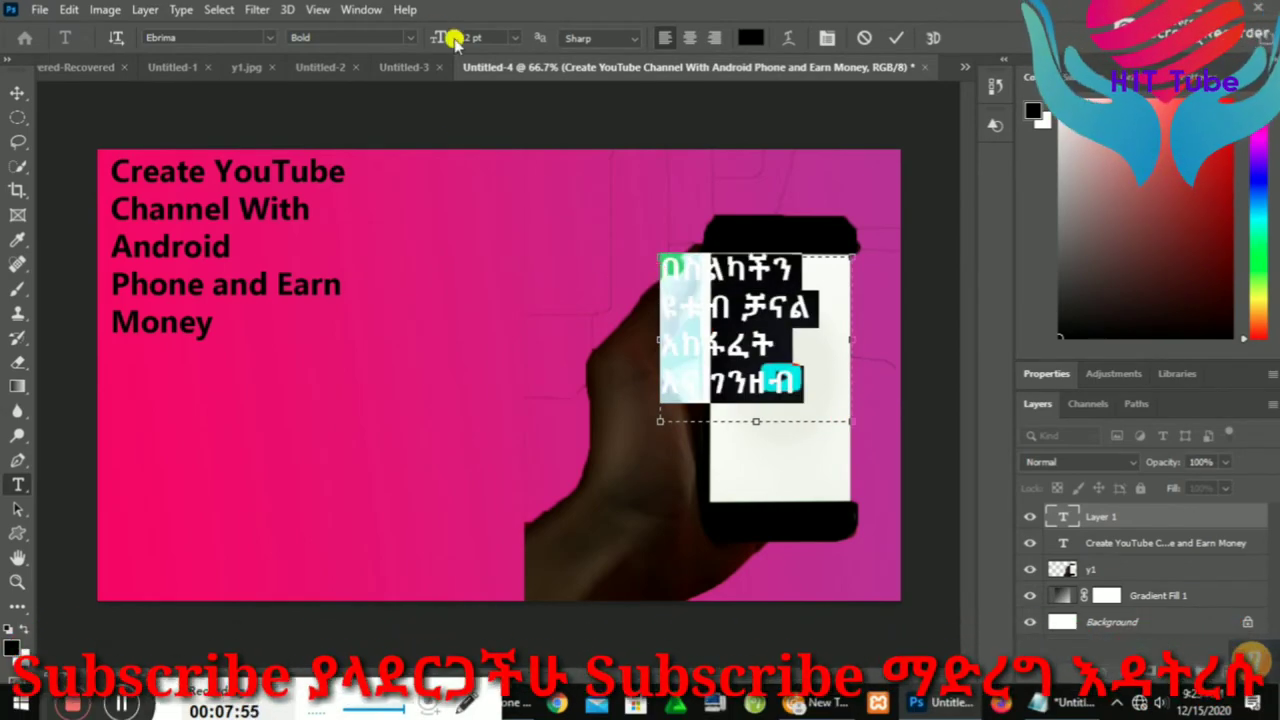
{"action": "left_click", "coordinate": [517, 44]}
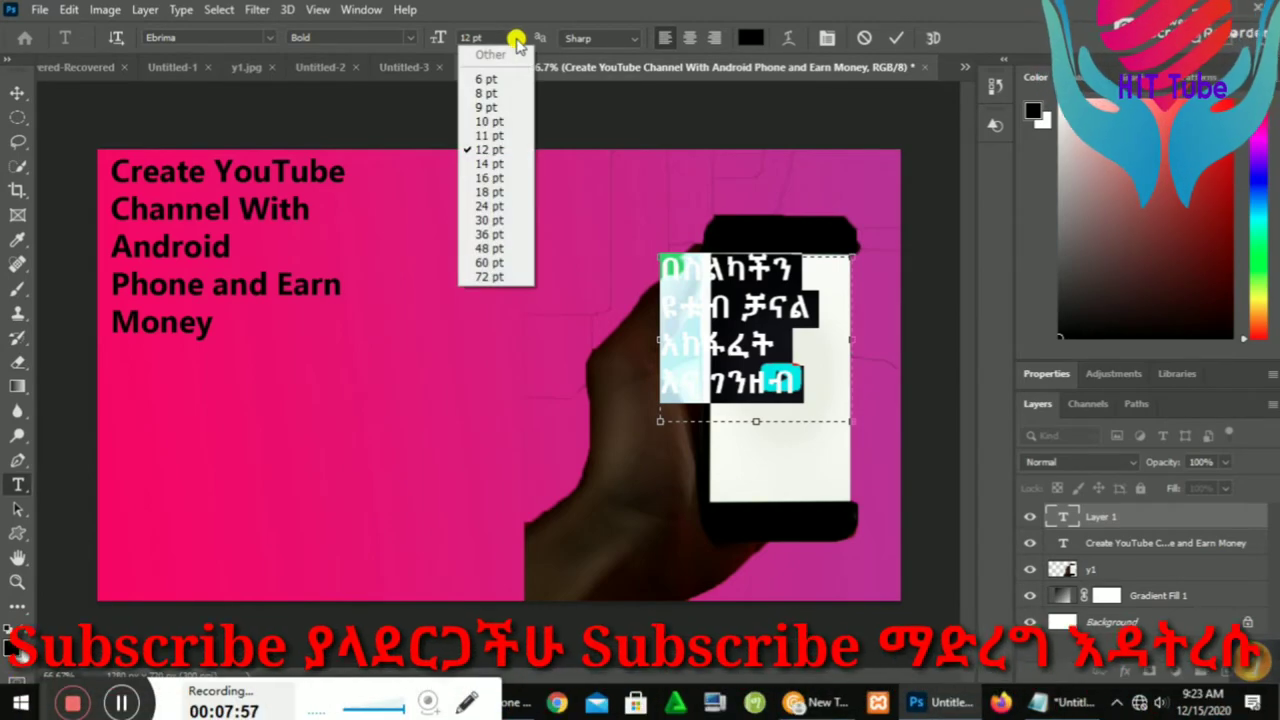
{"action": "left_click", "coordinate": [489, 135]}
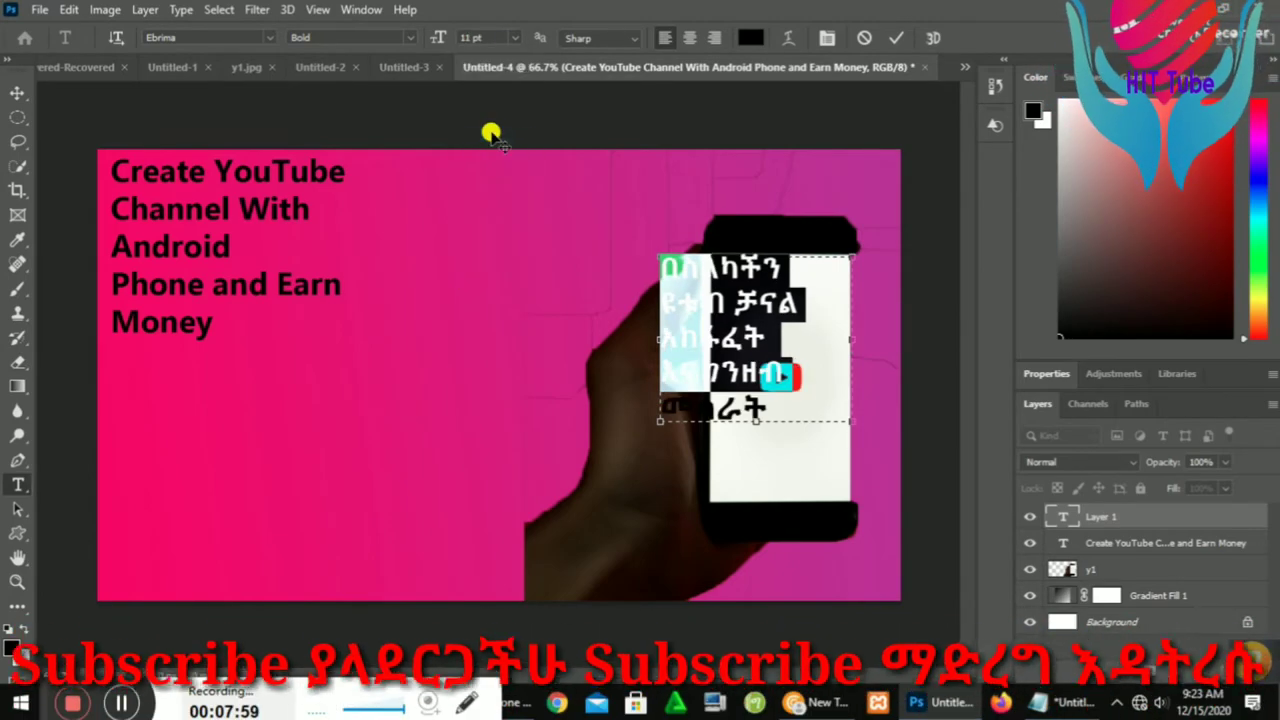
{"action": "left_click", "coordinate": [809, 270]}
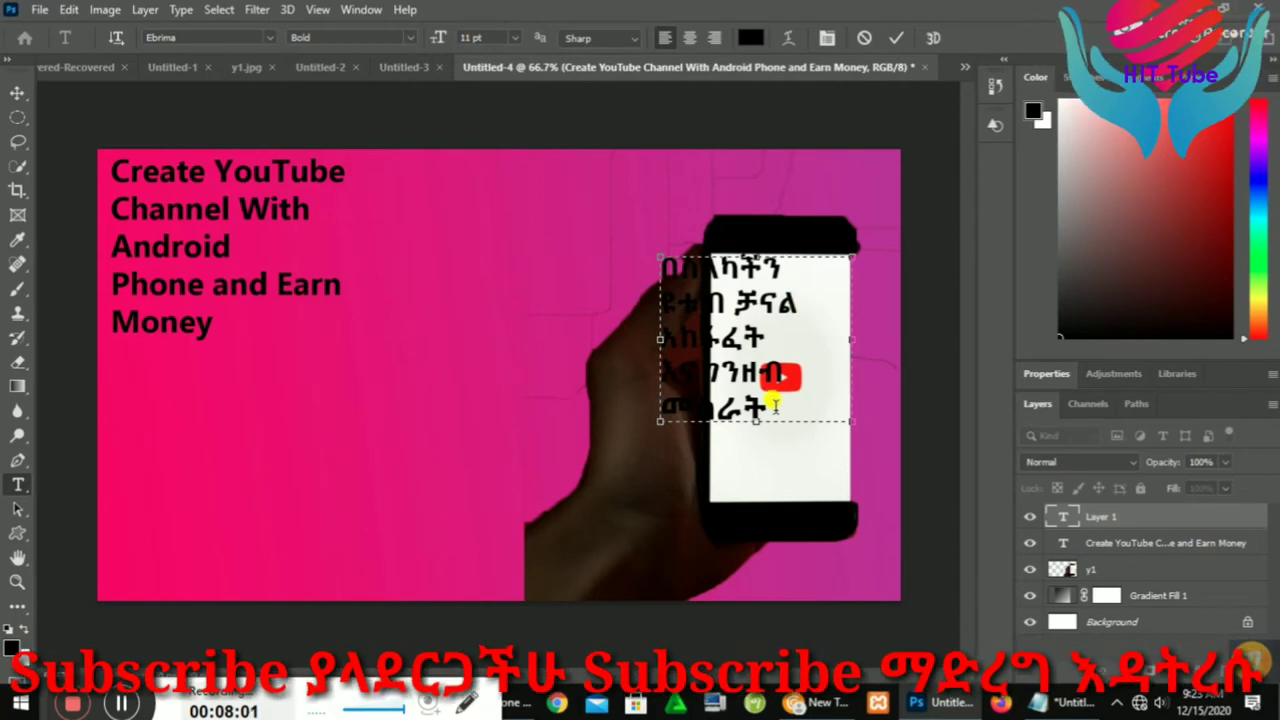
- Reduce the Amharic text to 10 pt and fit its box inside the phone screen
{"action": "left_click_drag", "start_coordinate": [775, 404], "coordinate": [663, 263]}
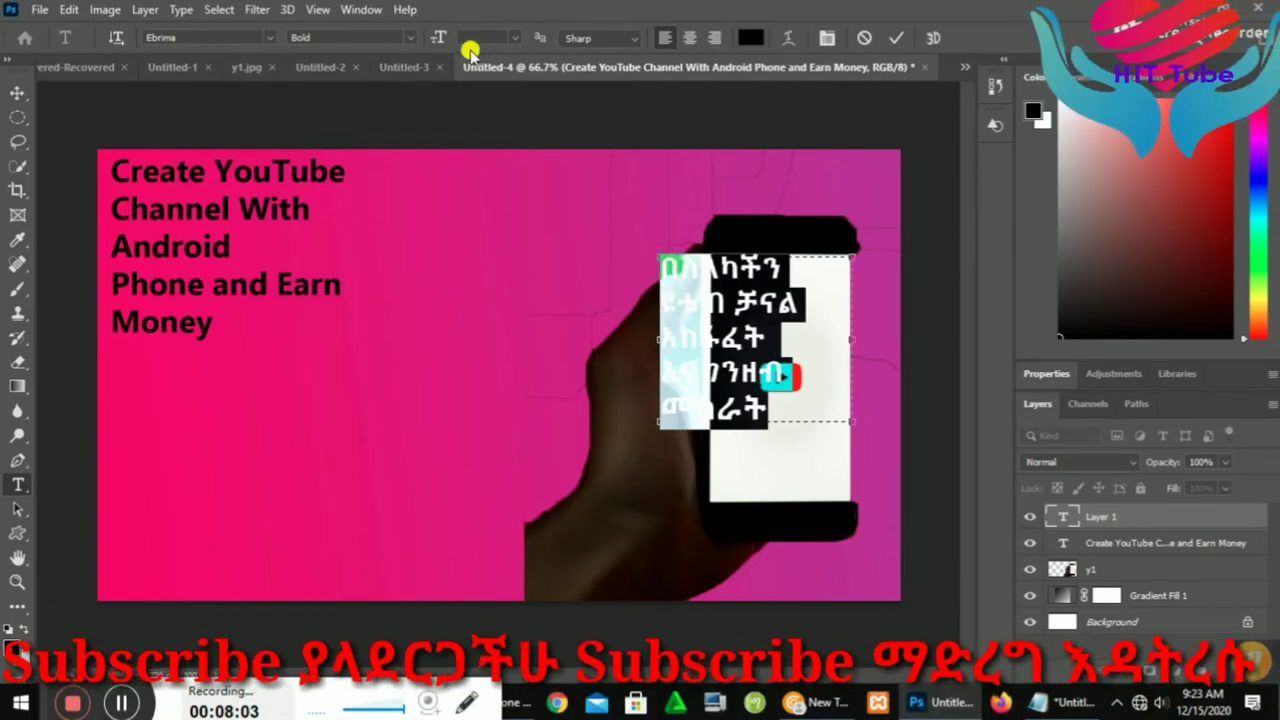
{"action": "left_click", "coordinate": [514, 37]}
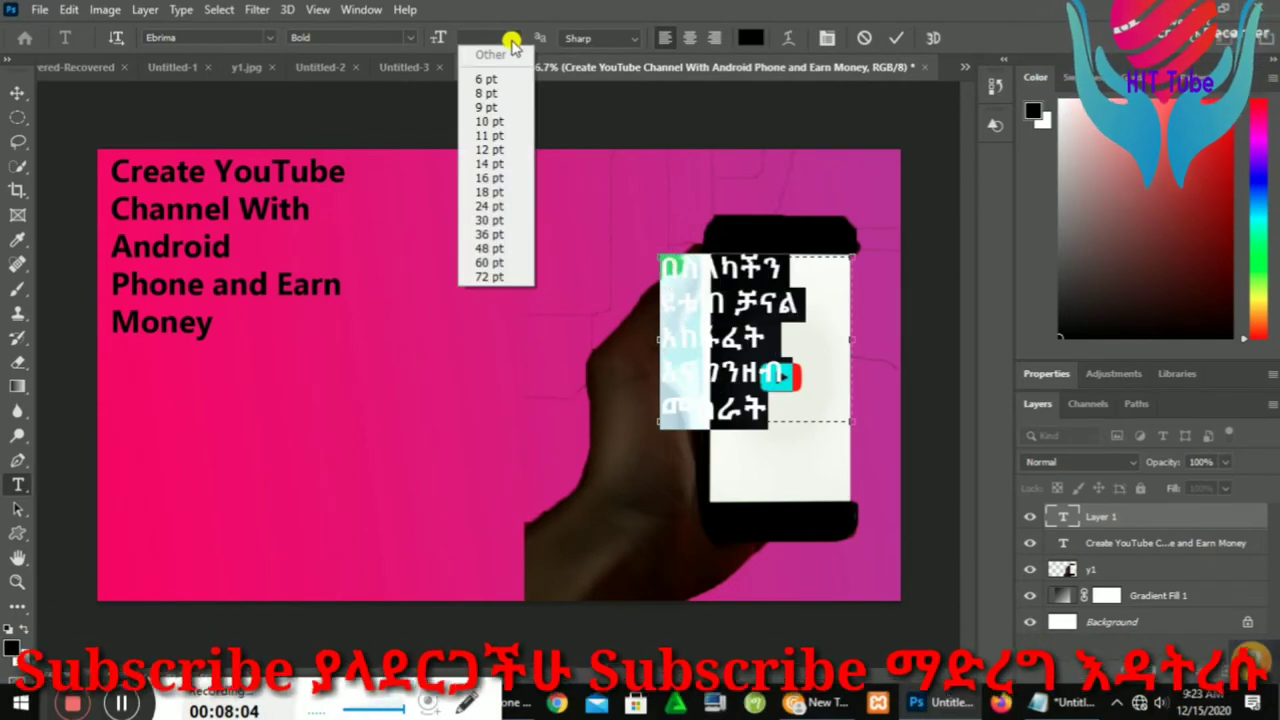
{"action": "left_click", "coordinate": [484, 121]}
{"action": "left_click", "coordinate": [800, 330]}
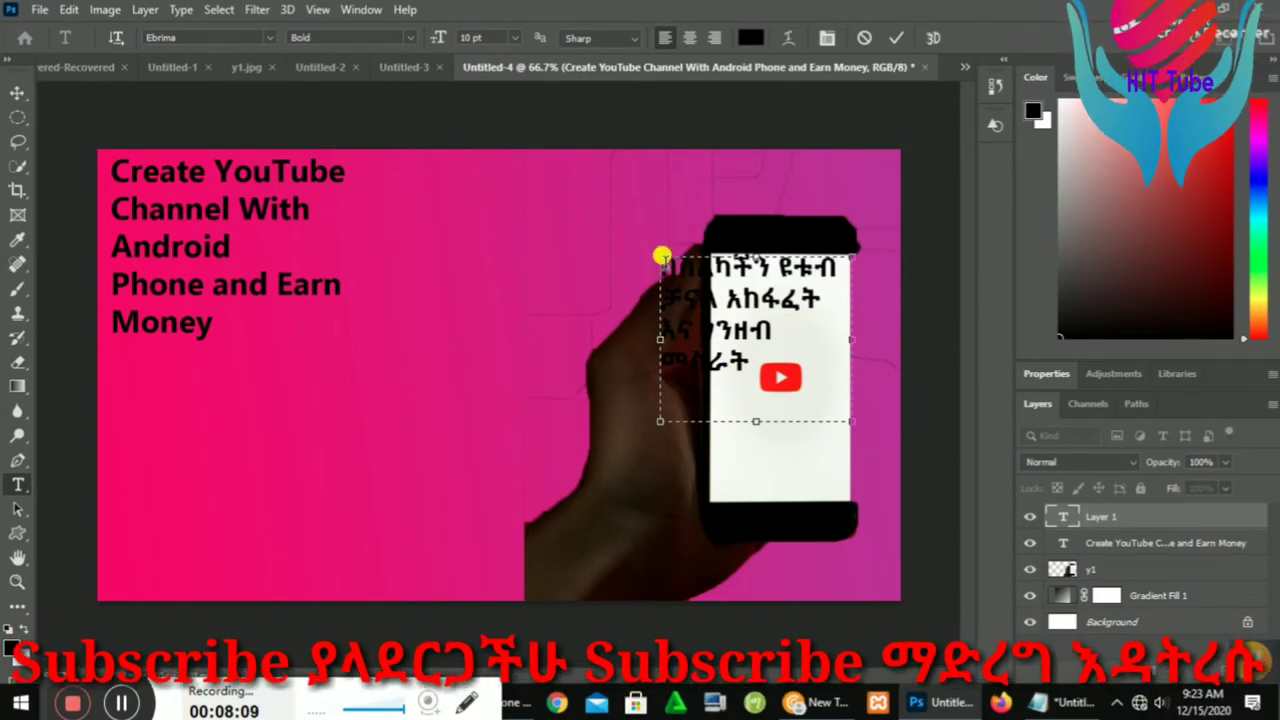
{"action": "left_click_drag", "start_coordinate": [658, 256], "coordinate": [713, 262]}
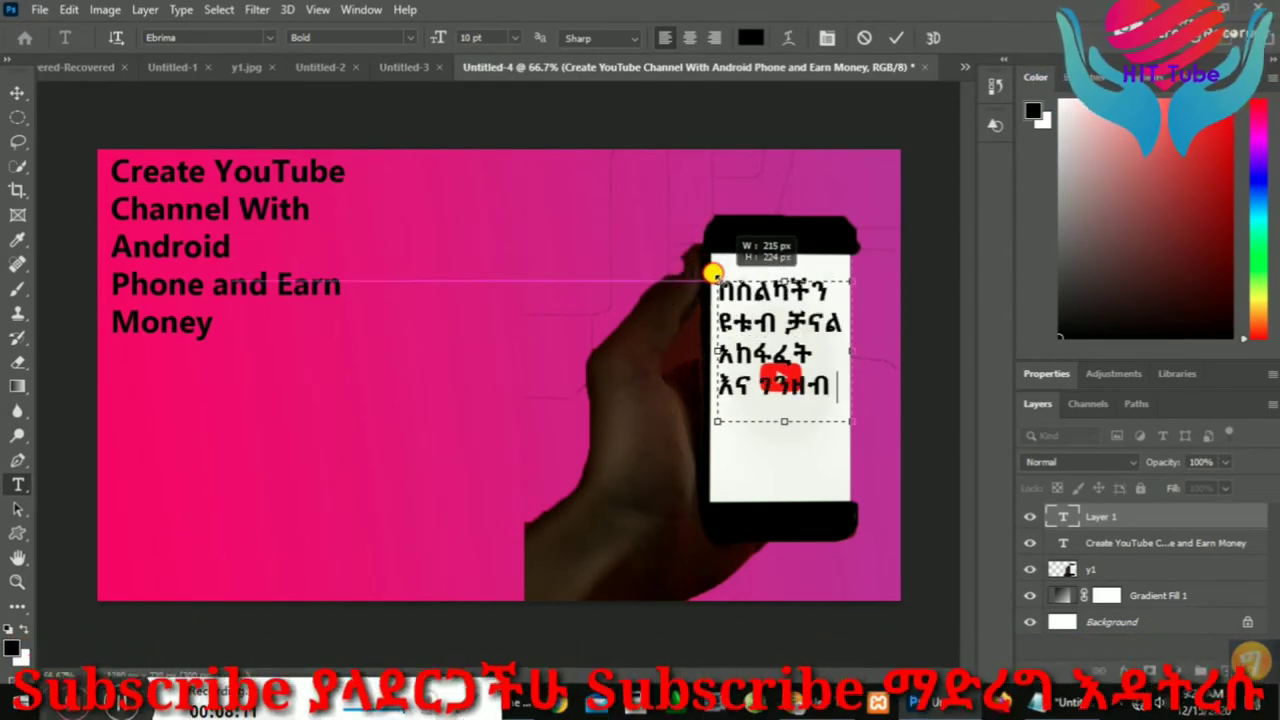
{"action": "left_click_drag", "start_coordinate": [713, 262], "coordinate": [720, 254]}
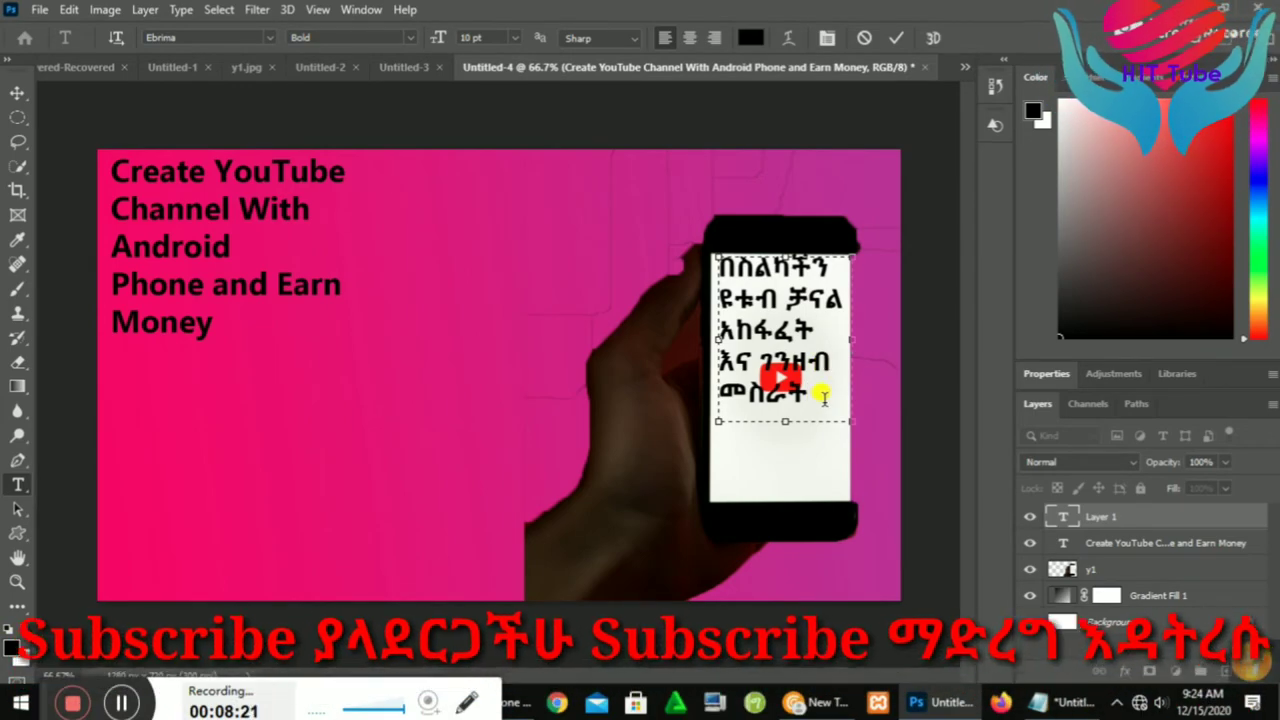
{"action": "left_click_drag", "start_coordinate": [823, 395], "coordinate": [720, 262]}
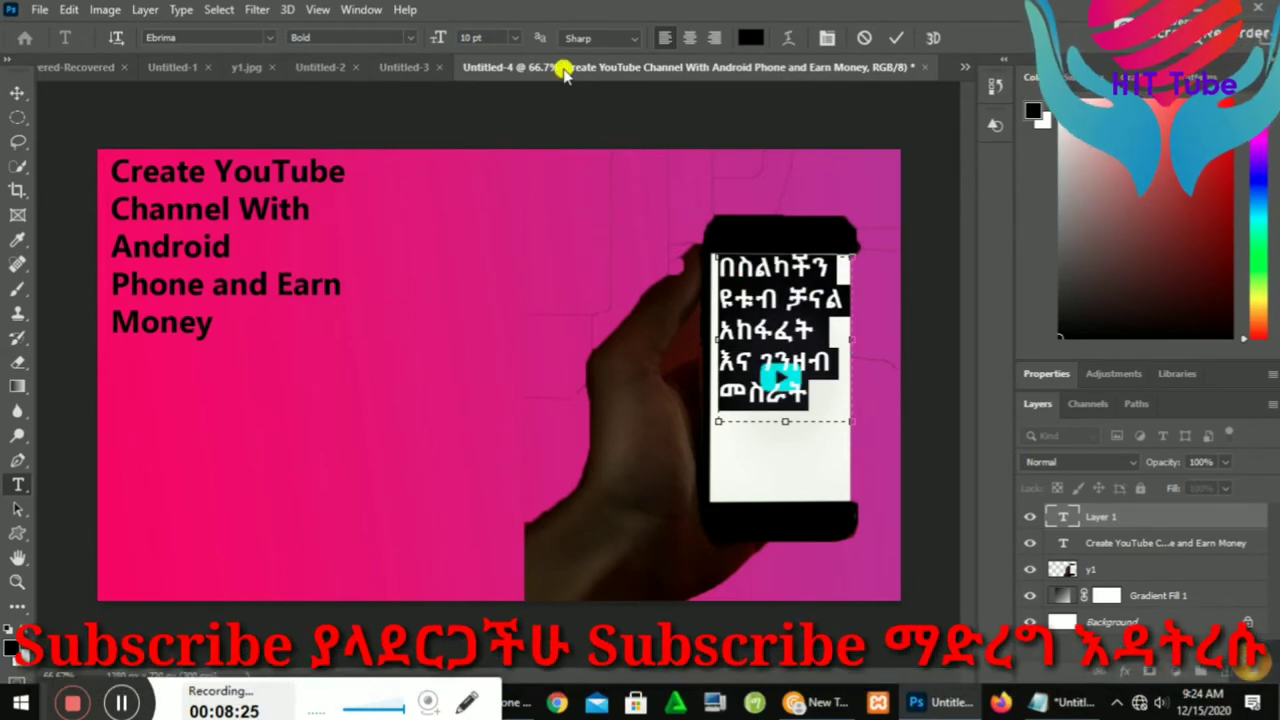
- Recolour the Amharic phone-screen text from black to deep red cd1a66
{"action": "left_click", "coordinate": [750, 37]}
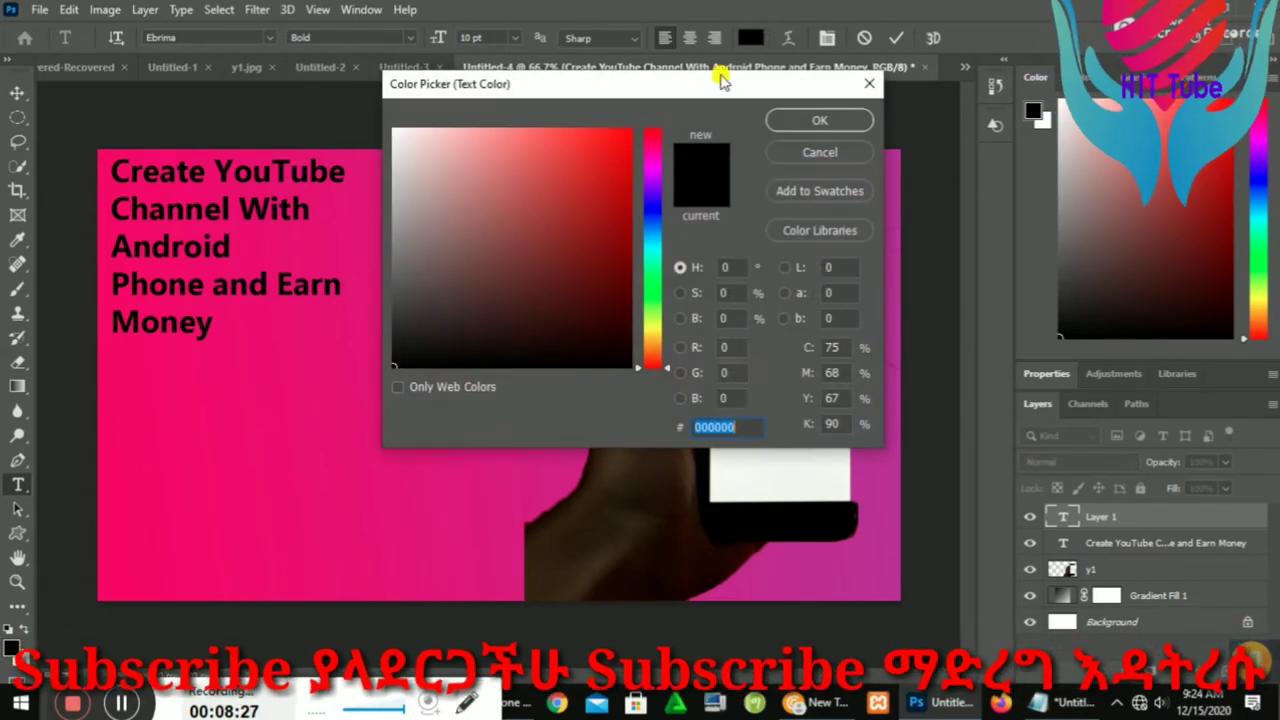
{"action": "left_click", "coordinate": [600, 172]}
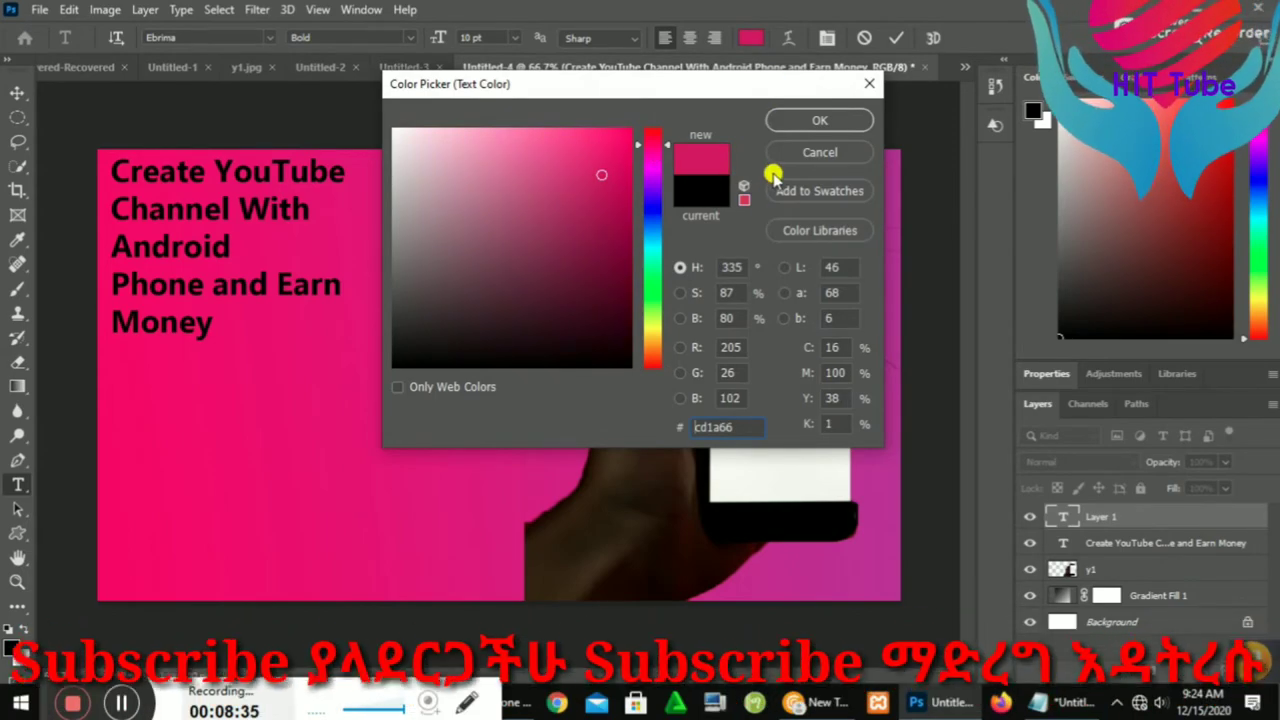
{"action": "left_click", "coordinate": [815, 121]}
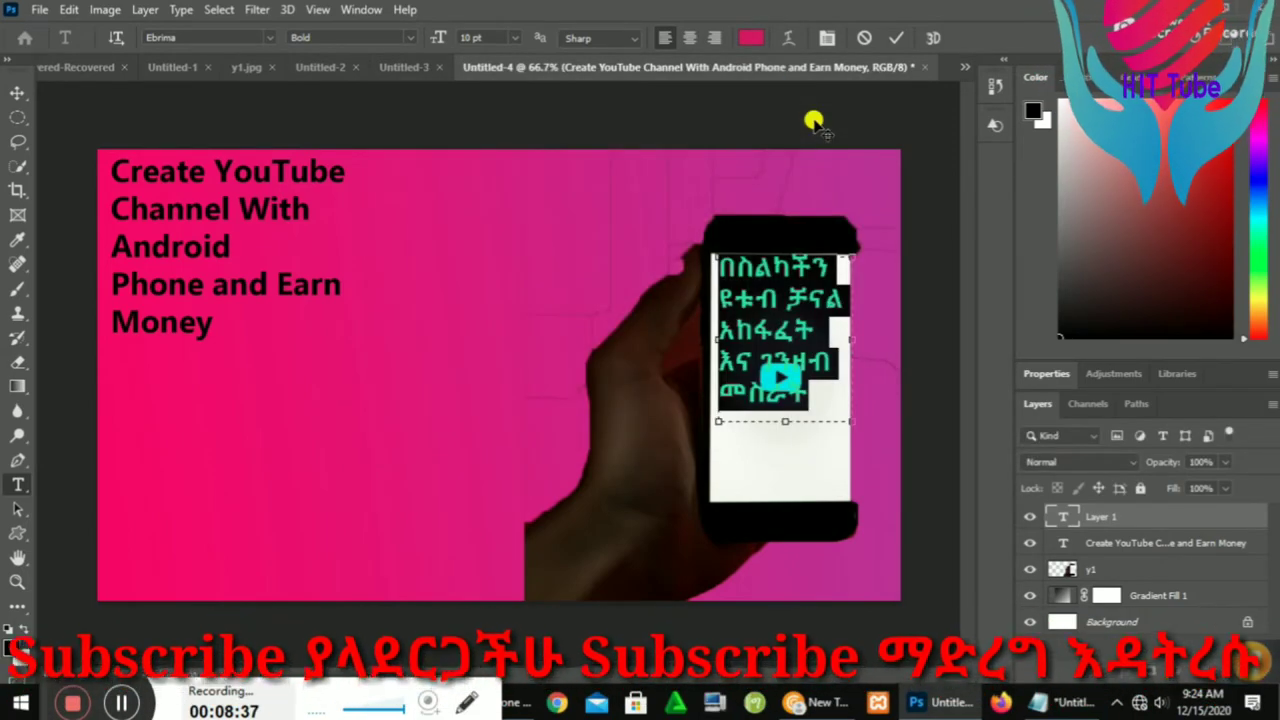
{"action": "left_click", "coordinate": [788, 302]}
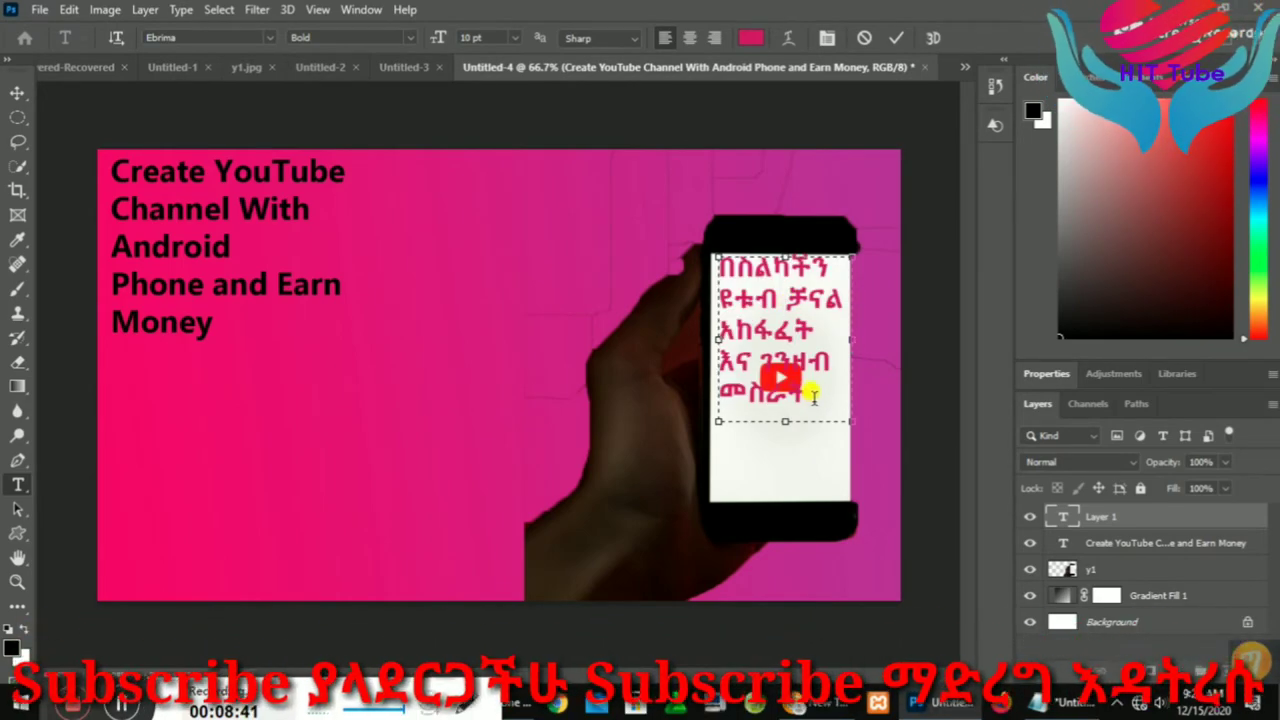
{"action": "left_click_drag", "start_coordinate": [800, 392], "coordinate": [707, 268]}
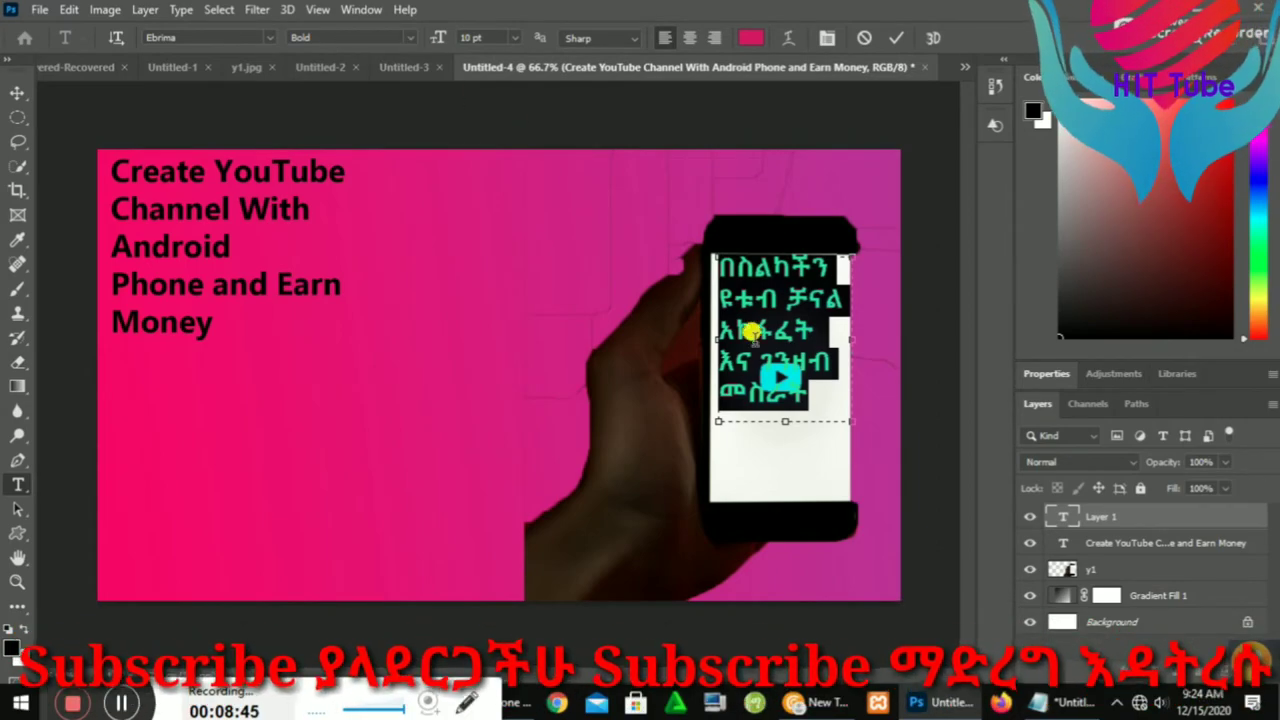
{"action": "left_click", "coordinate": [784, 320]}
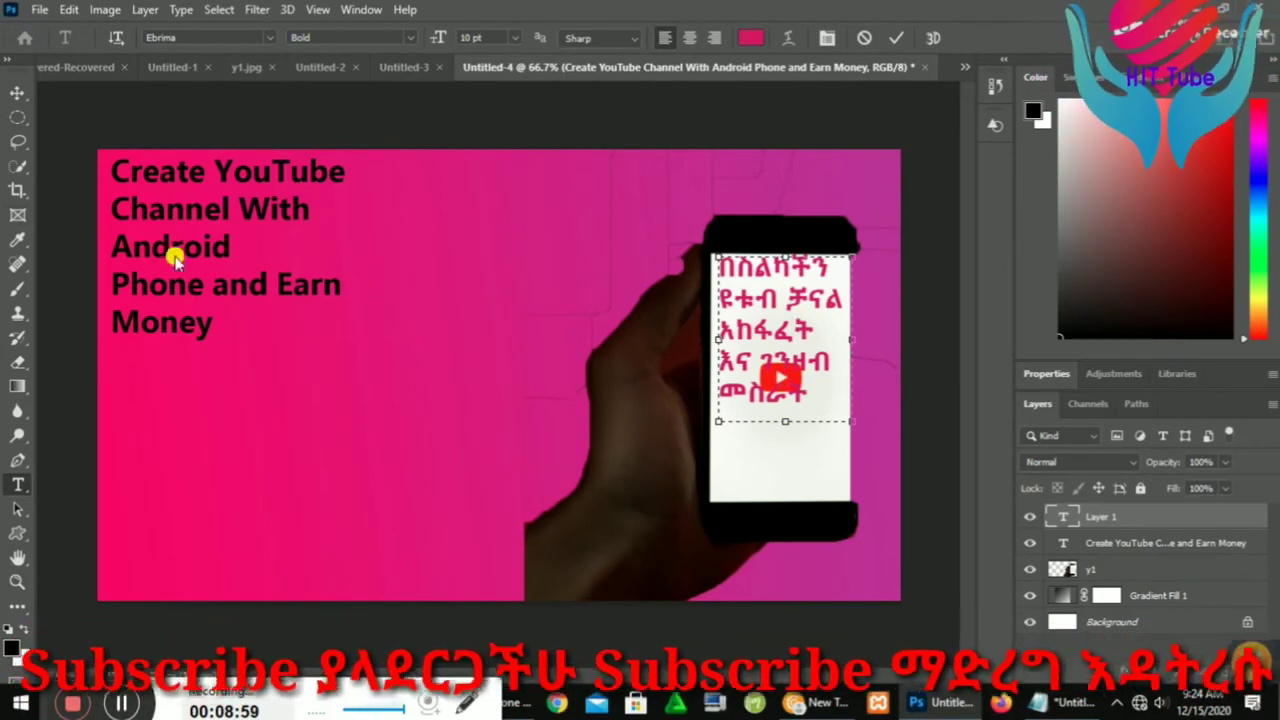
- Commit the Amharic text, then recolour the headline text to yellow e7e410
{"action": "key", "text": "ctrl+Return"}
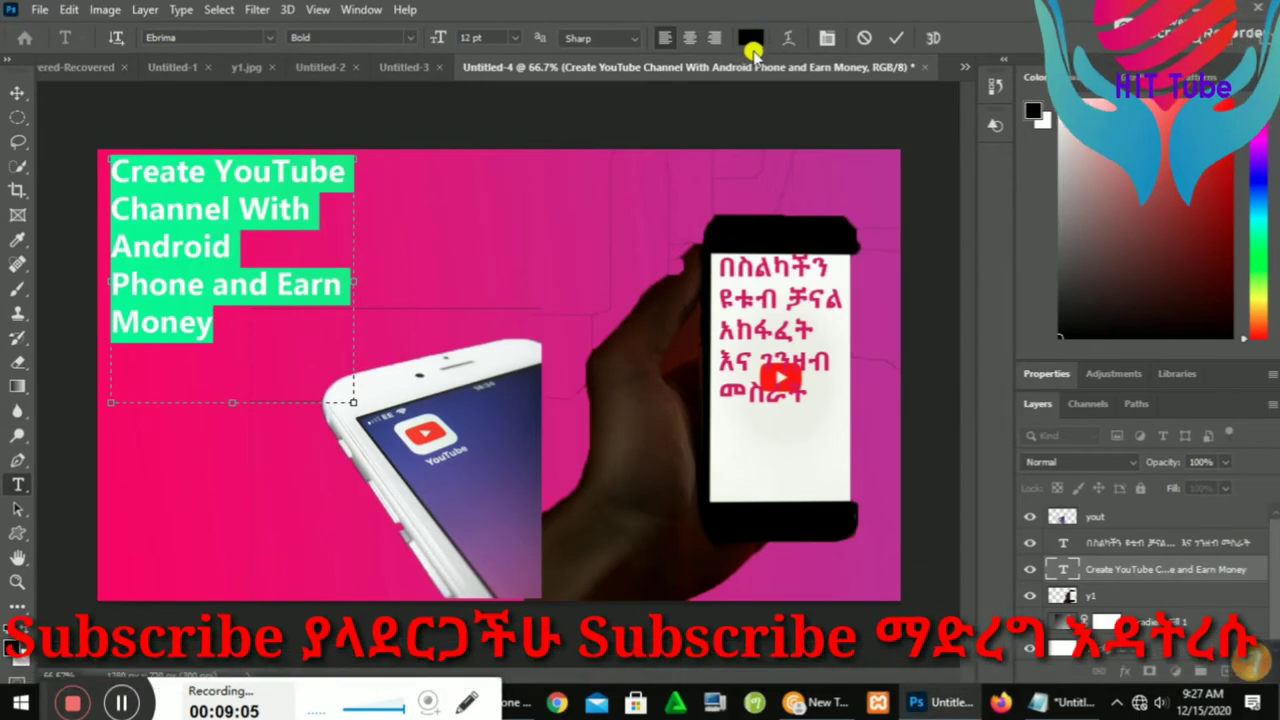
{"action": "left_click", "coordinate": [748, 38]}
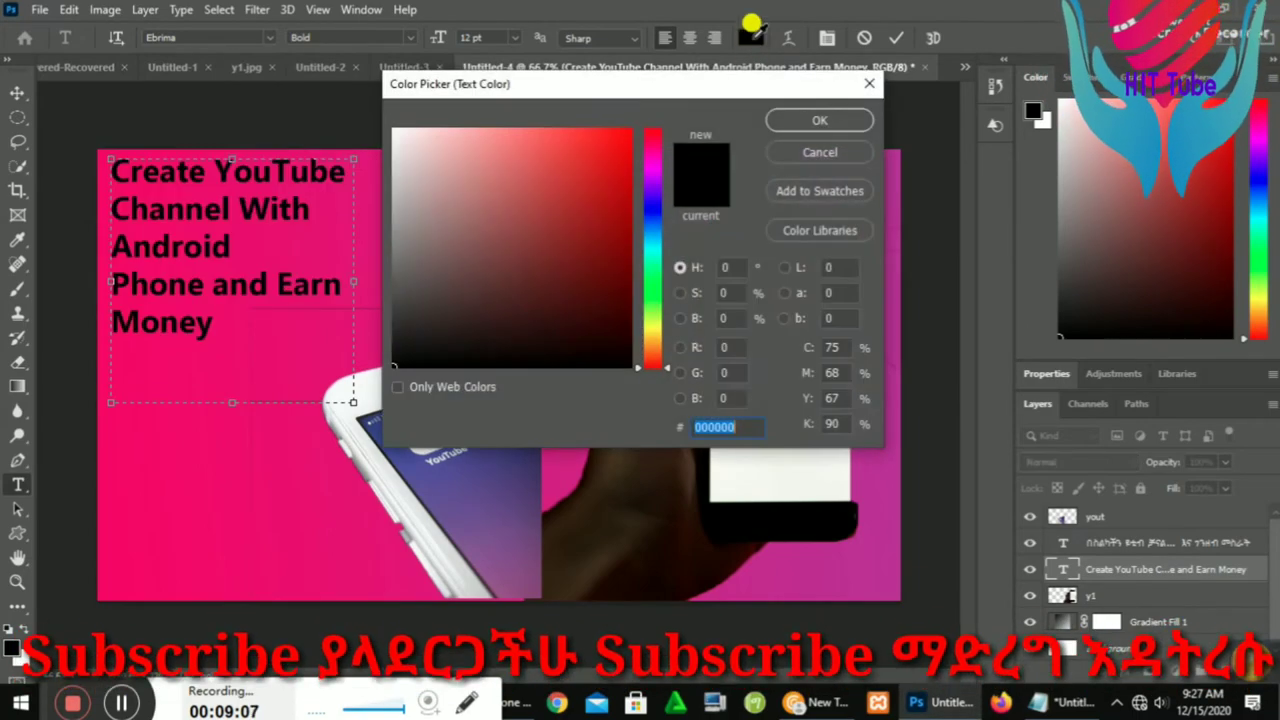
{"action": "left_click", "coordinate": [661, 244]}
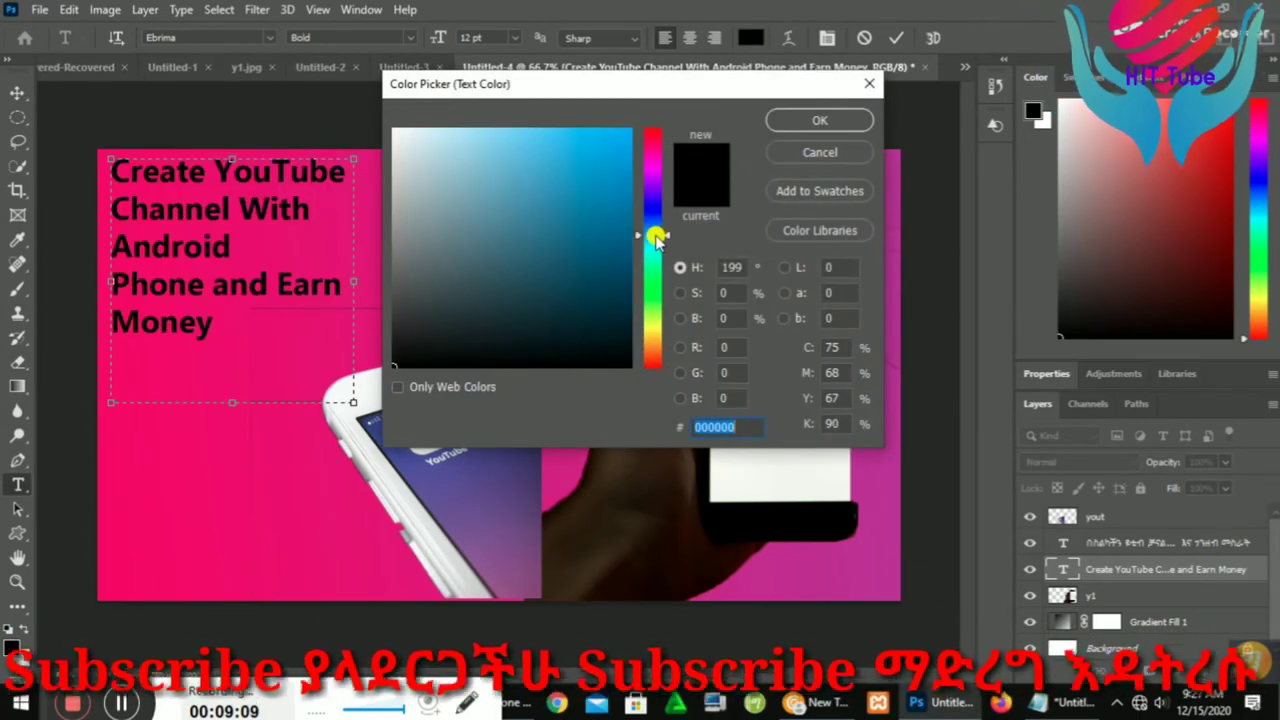
{"action": "left_click_drag", "start_coordinate": [221, 324], "coordinate": [188, 300]}
{"action": "left_click", "coordinate": [188, 300]}
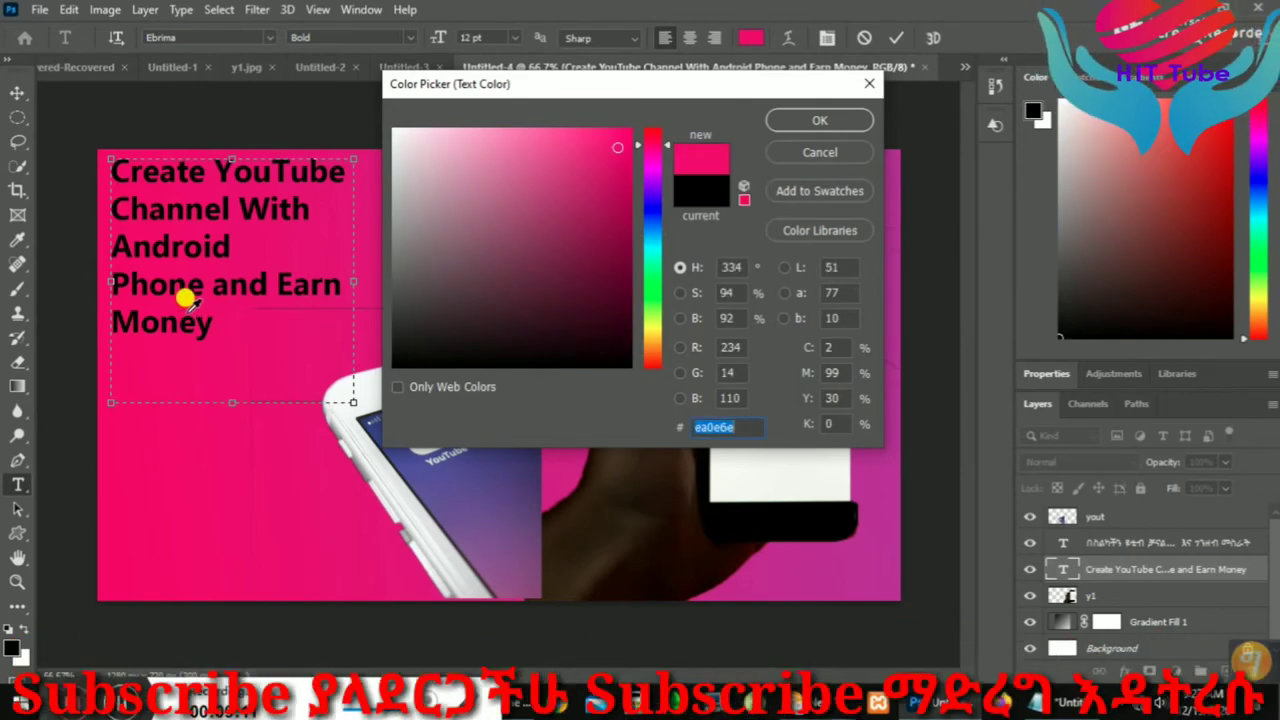
{"action": "left_click", "coordinate": [652, 215]}
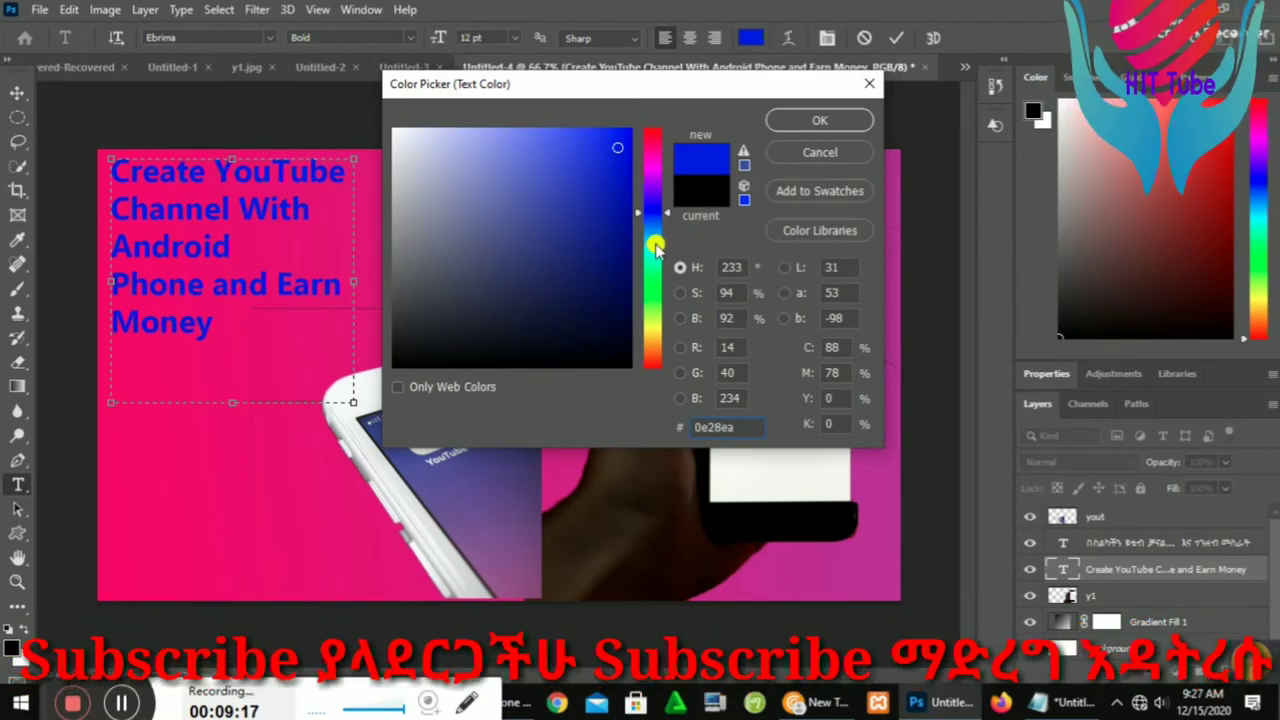
{"action": "left_click", "coordinate": [651, 278]}
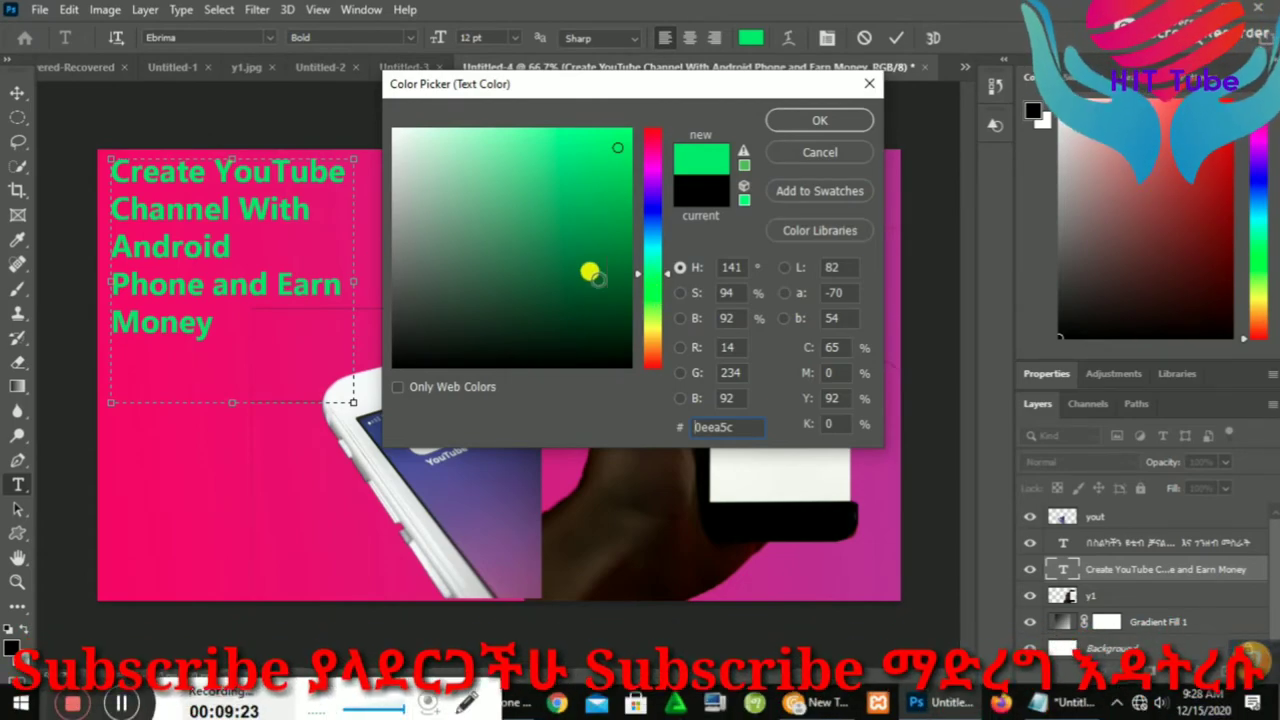
{"action": "mouse_move", "coordinate": [649, 319]}
{"action": "left_mouse_down"}
{"action": "mouse_move", "coordinate": [652, 351]}
{"action": "mouse_move", "coordinate": [650, 252]}
{"action": "mouse_move", "coordinate": [658, 332]}
{"action": "left_mouse_up"}
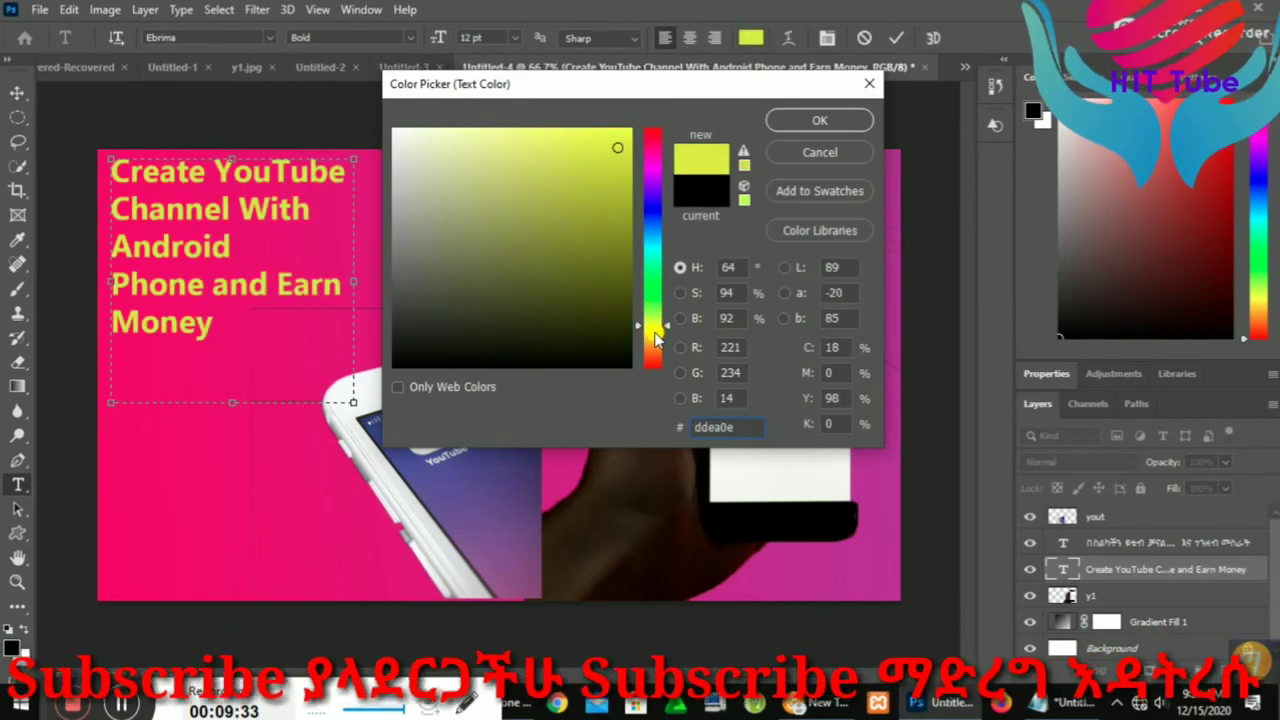
{"action": "left_click", "coordinate": [243, 335]}
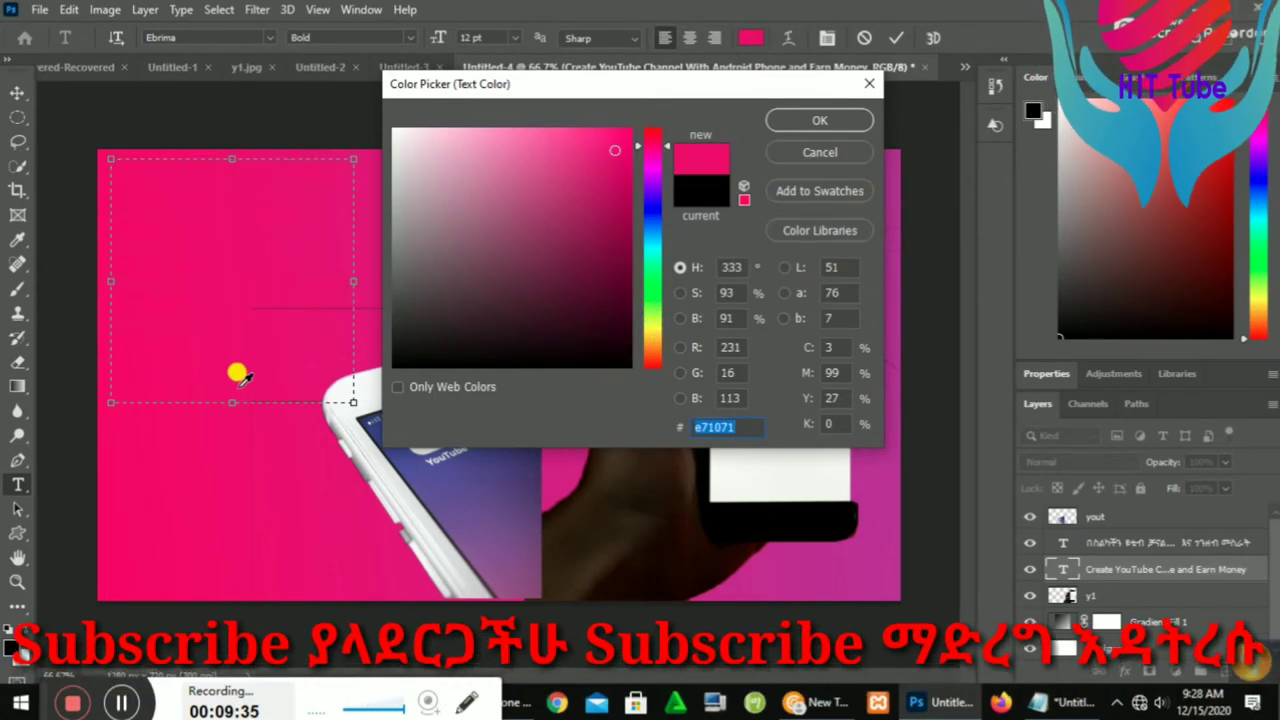
{"action": "left_click", "coordinate": [655, 329]}
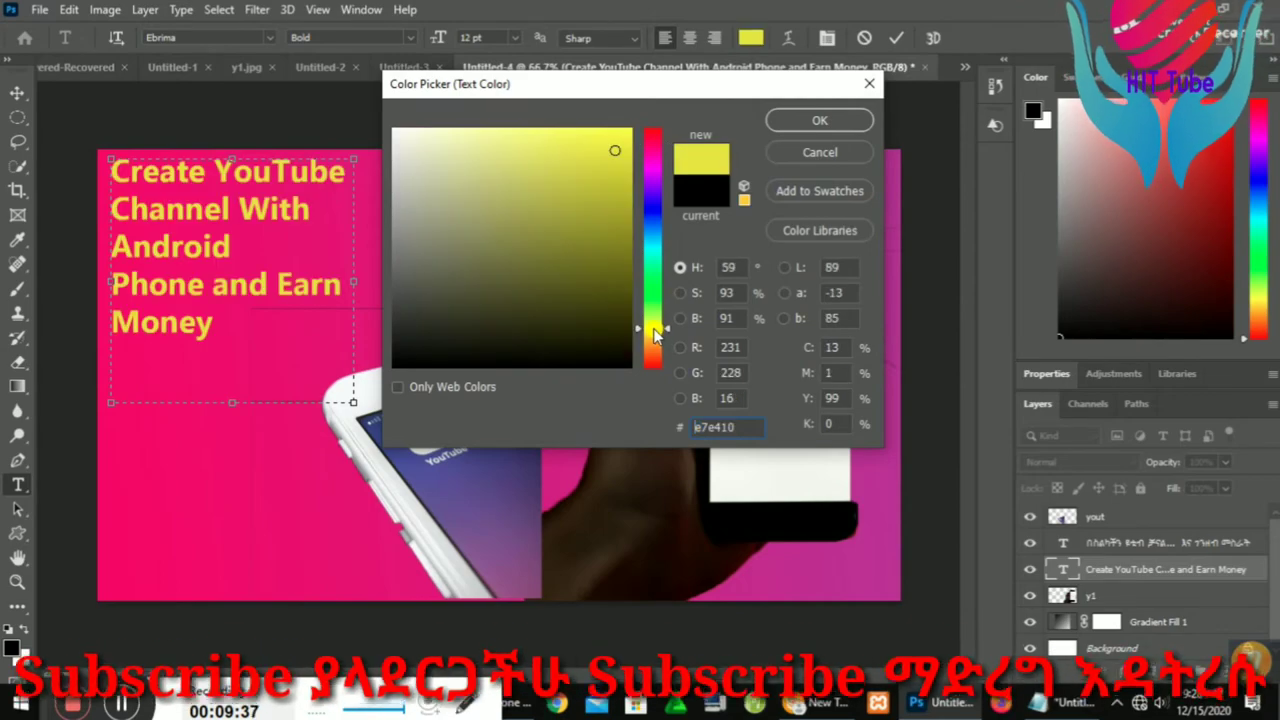
{"action": "left_click", "coordinate": [822, 122]}
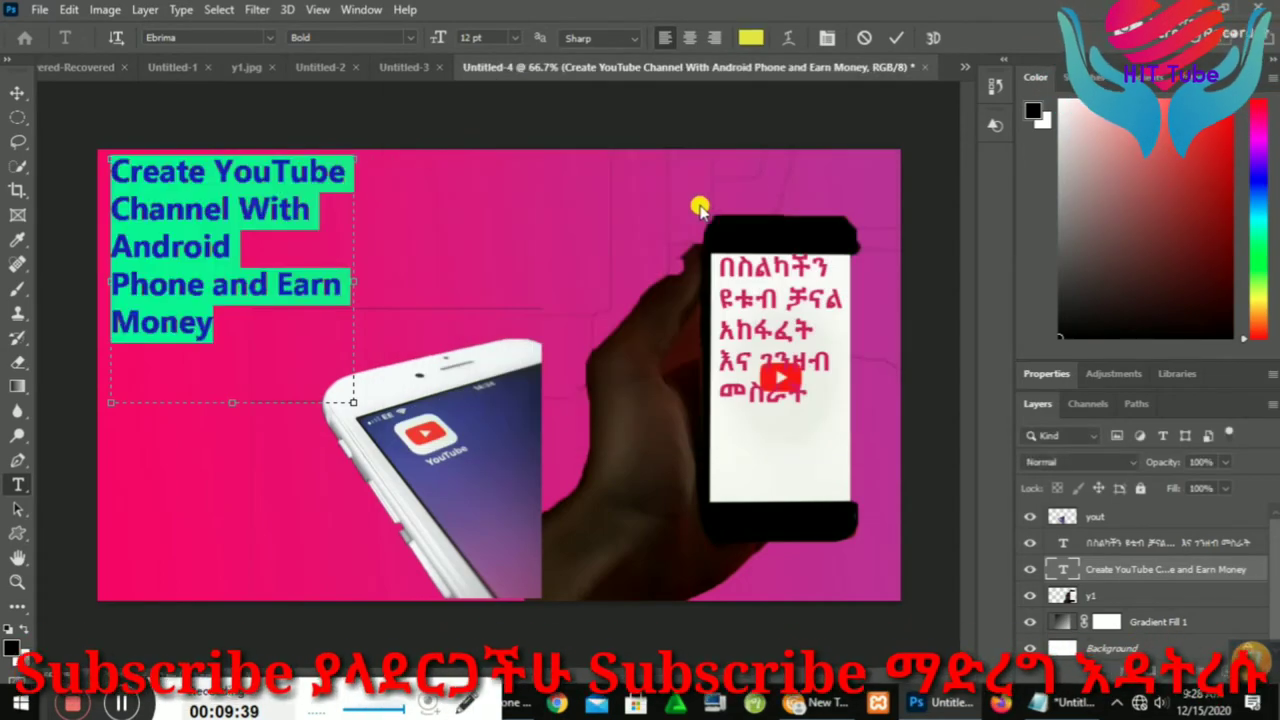
{"action": "left_click", "coordinate": [291, 358]}
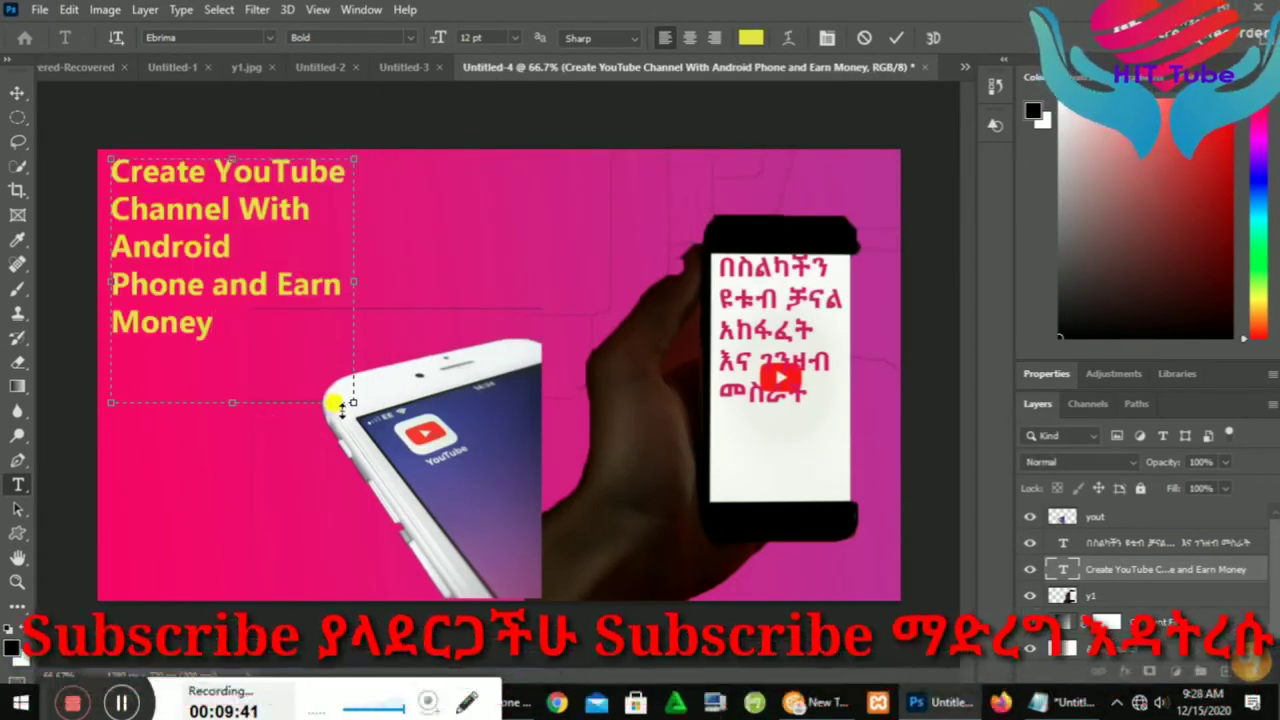
- Widen the headline's text box so the yellow title reflows onto three lines
{"action": "mouse_move", "coordinate": [346, 398]}
{"action": "left_mouse_down"}
{"action": "mouse_move", "coordinate": [345, 410]}
{"action": "mouse_move", "coordinate": [428, 402]}
{"action": "mouse_move", "coordinate": [471, 374]}
{"action": "mouse_move", "coordinate": [573, 374]}
{"action": "left_mouse_up"}
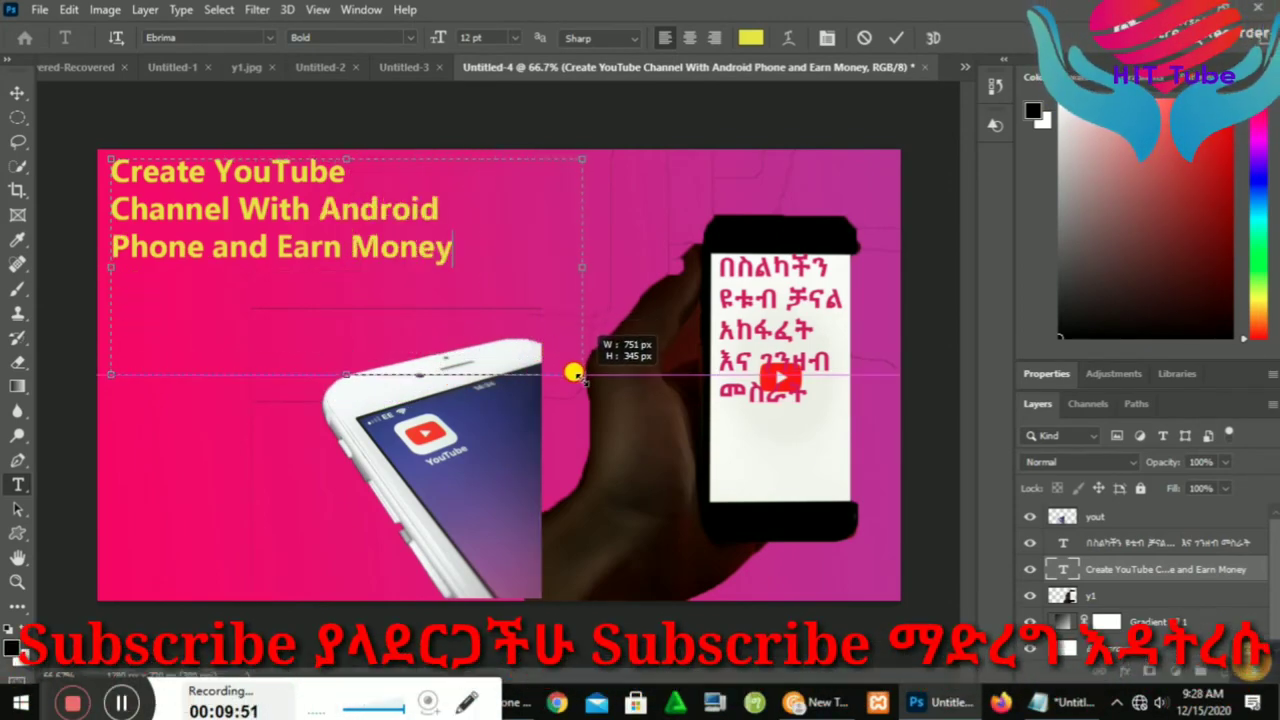
{"action": "left_click_drag", "start_coordinate": [573, 374], "coordinate": [587, 419]}
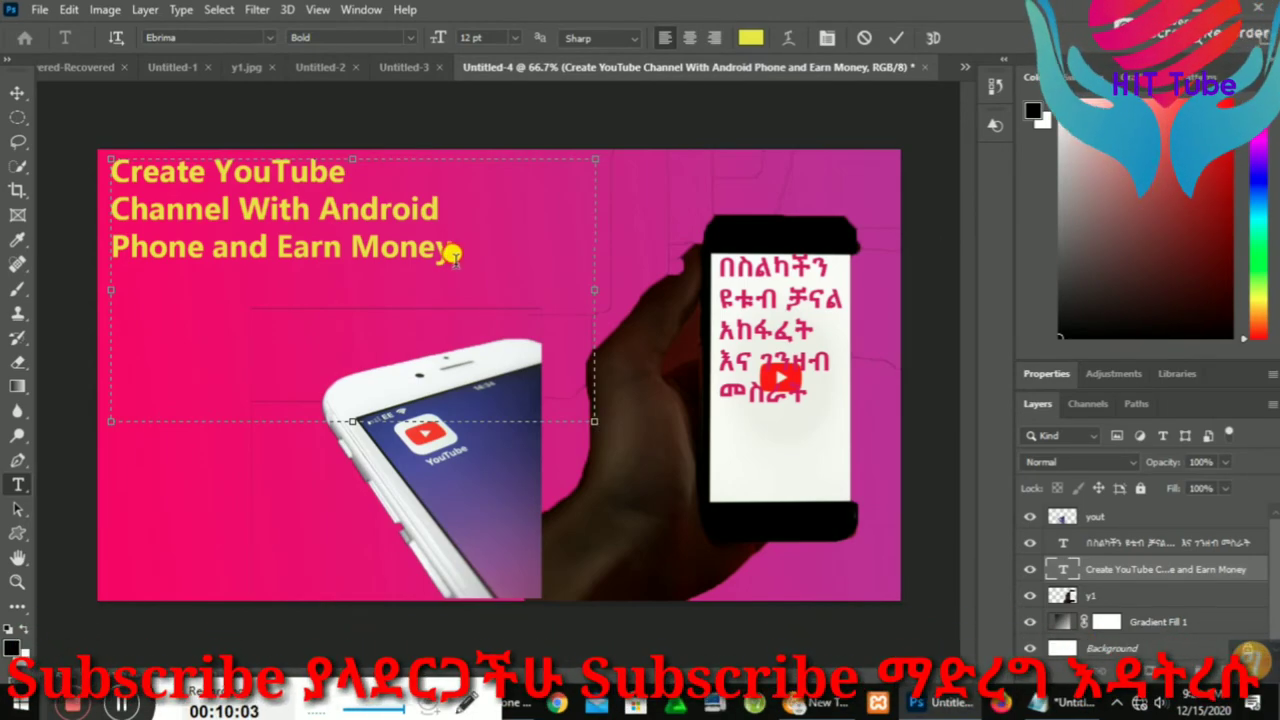
- Enlarge the headline font from 12 to 14, 16, then 18 pt, widening its box
{"action": "left_click_drag", "start_coordinate": [452, 254], "coordinate": [96, 173]}
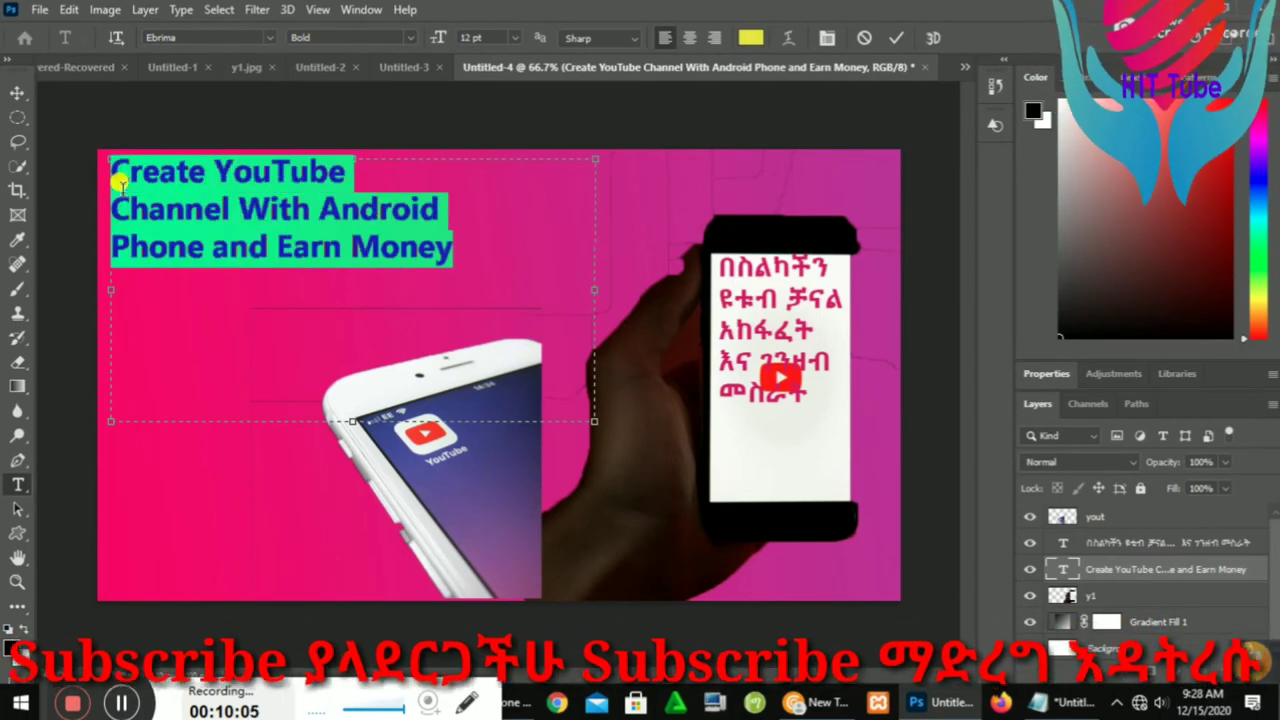
{"action": "left_click", "coordinate": [515, 37]}
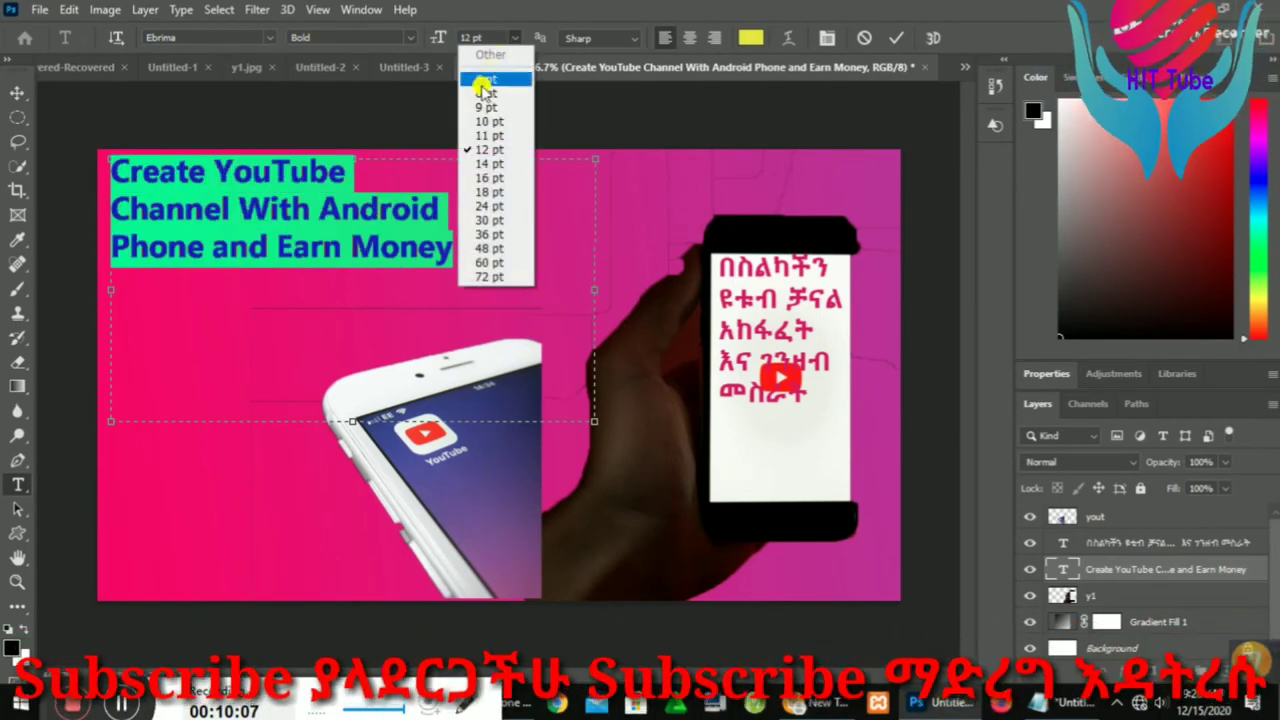
{"action": "left_click", "coordinate": [488, 163]}
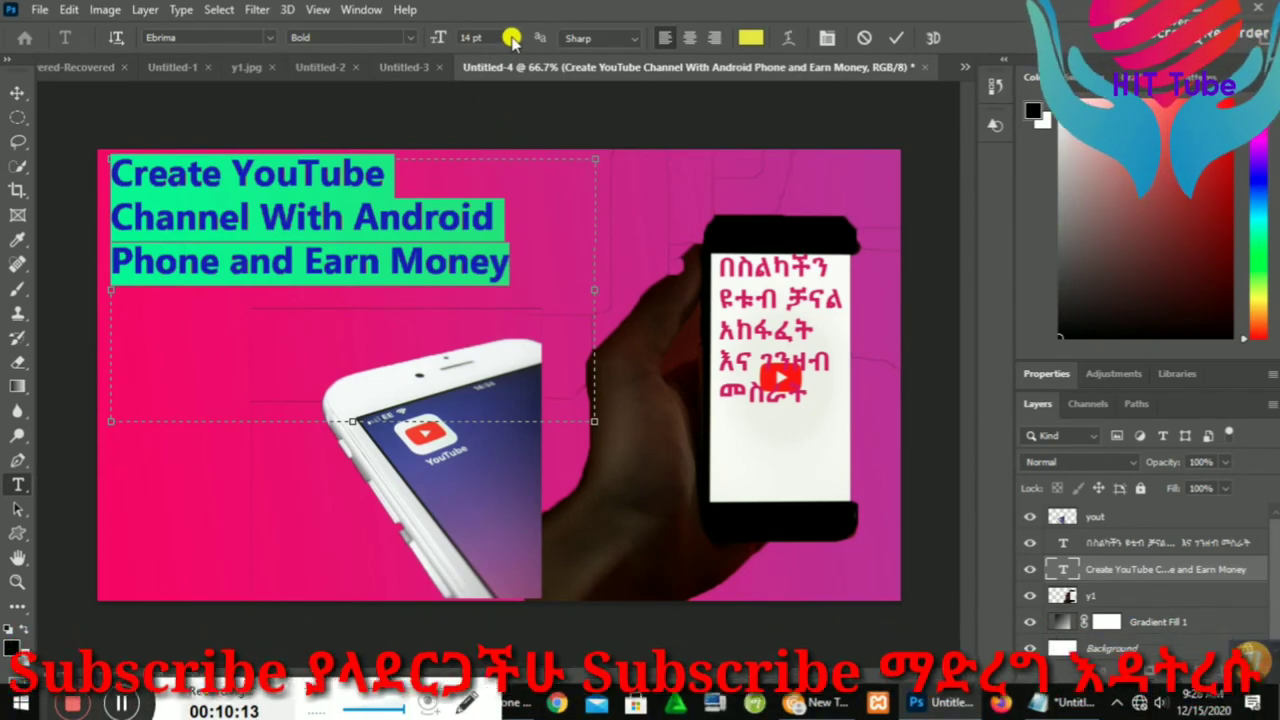
{"action": "left_click", "coordinate": [513, 37]}
{"action": "left_click", "coordinate": [490, 177]}
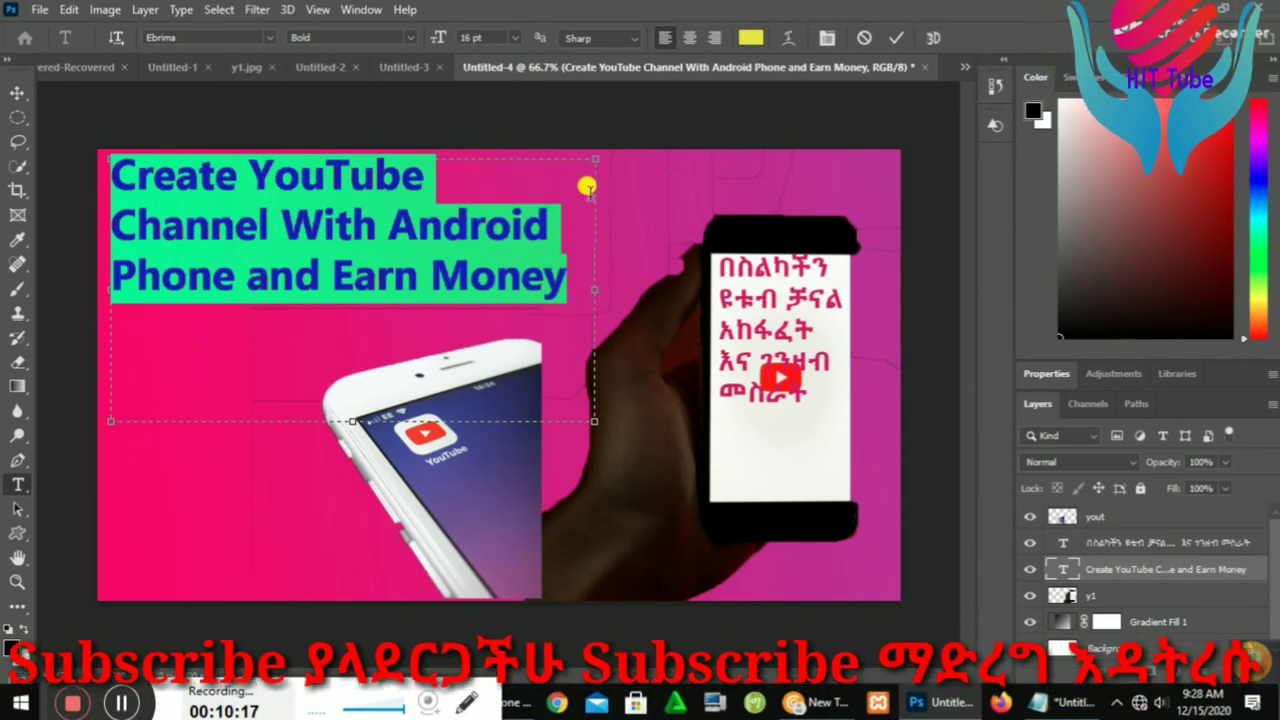
{"action": "left_click_drag", "start_coordinate": [595, 289], "coordinate": [679, 285]}
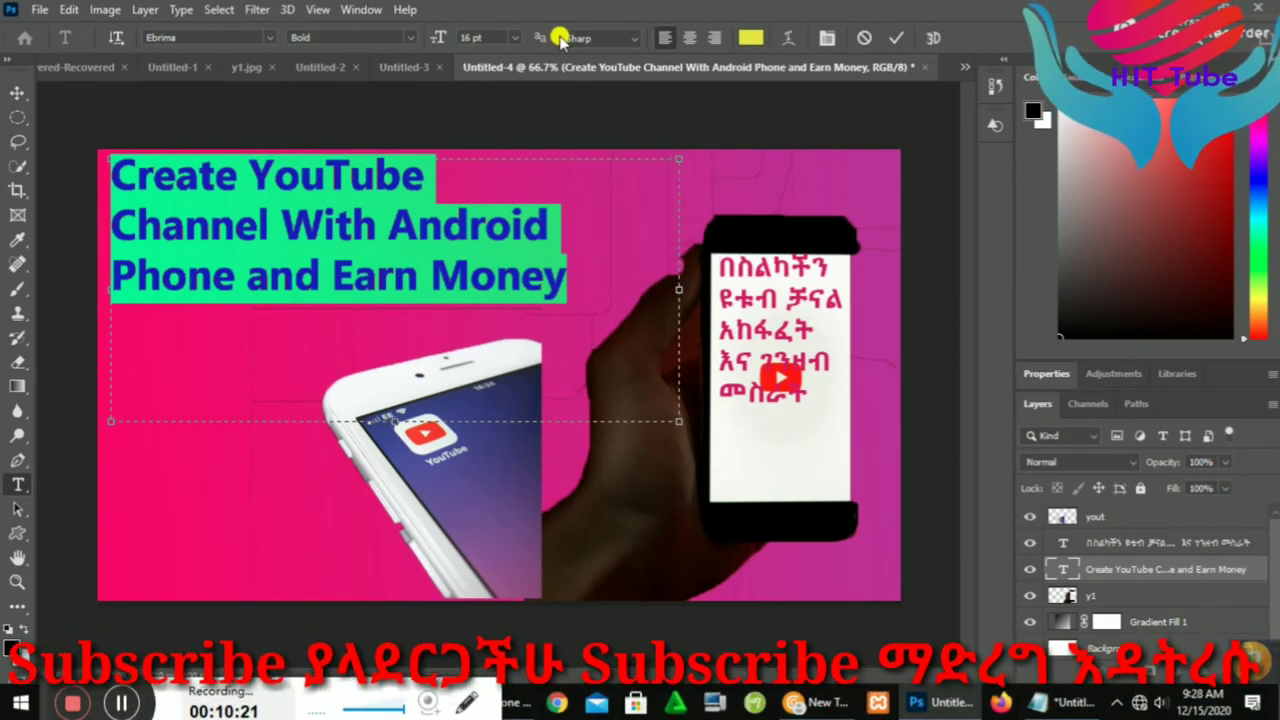
{"action": "left_click", "coordinate": [515, 38]}
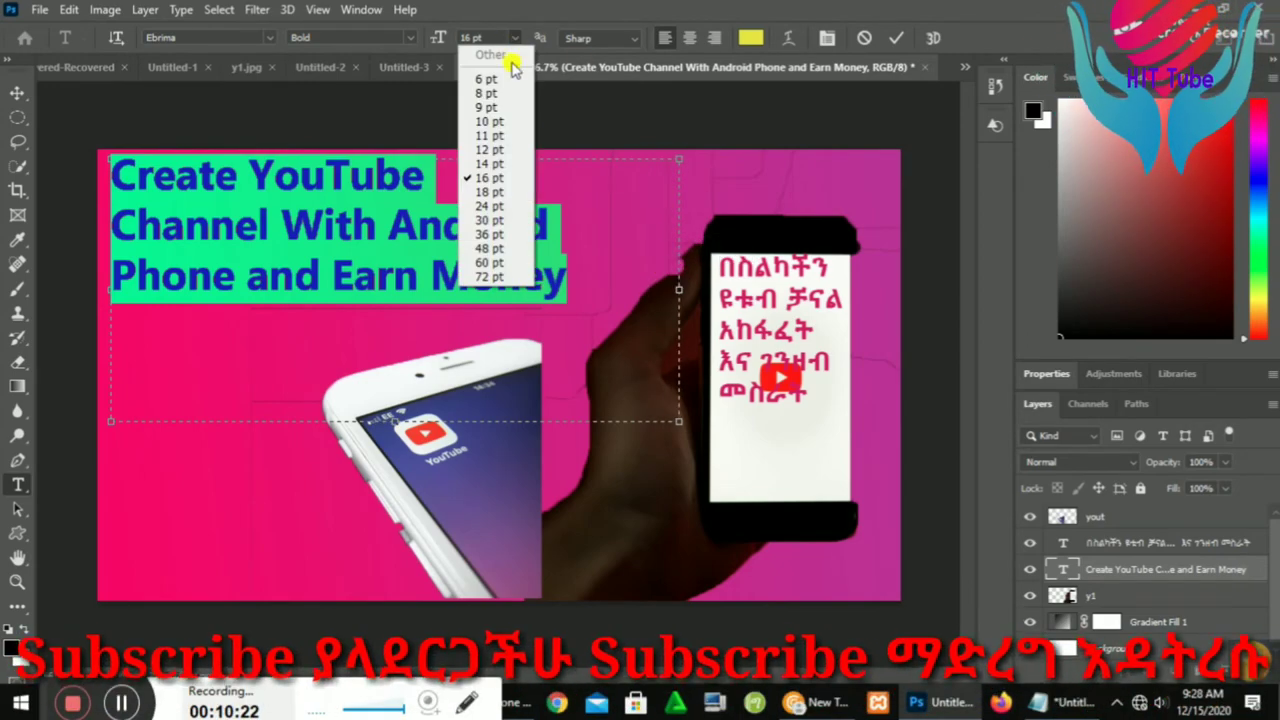
{"action": "left_click", "coordinate": [483, 188]}
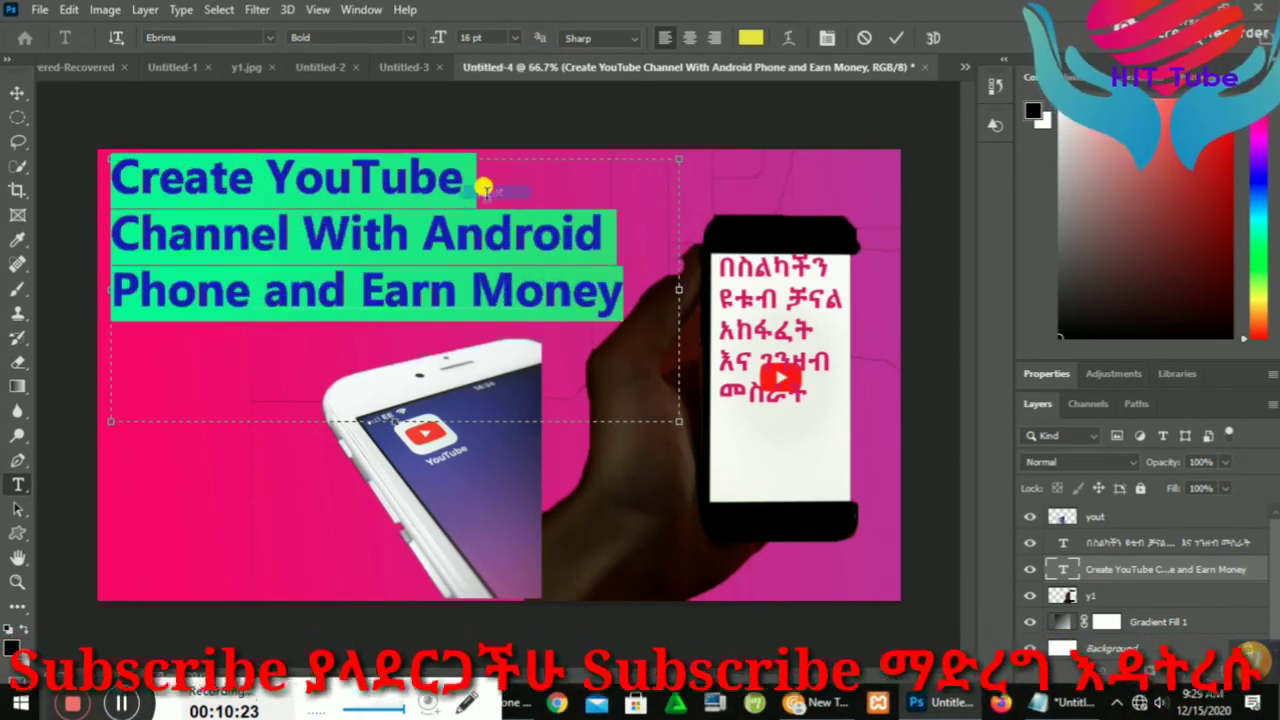
{"action": "left_click", "coordinate": [303, 333]}
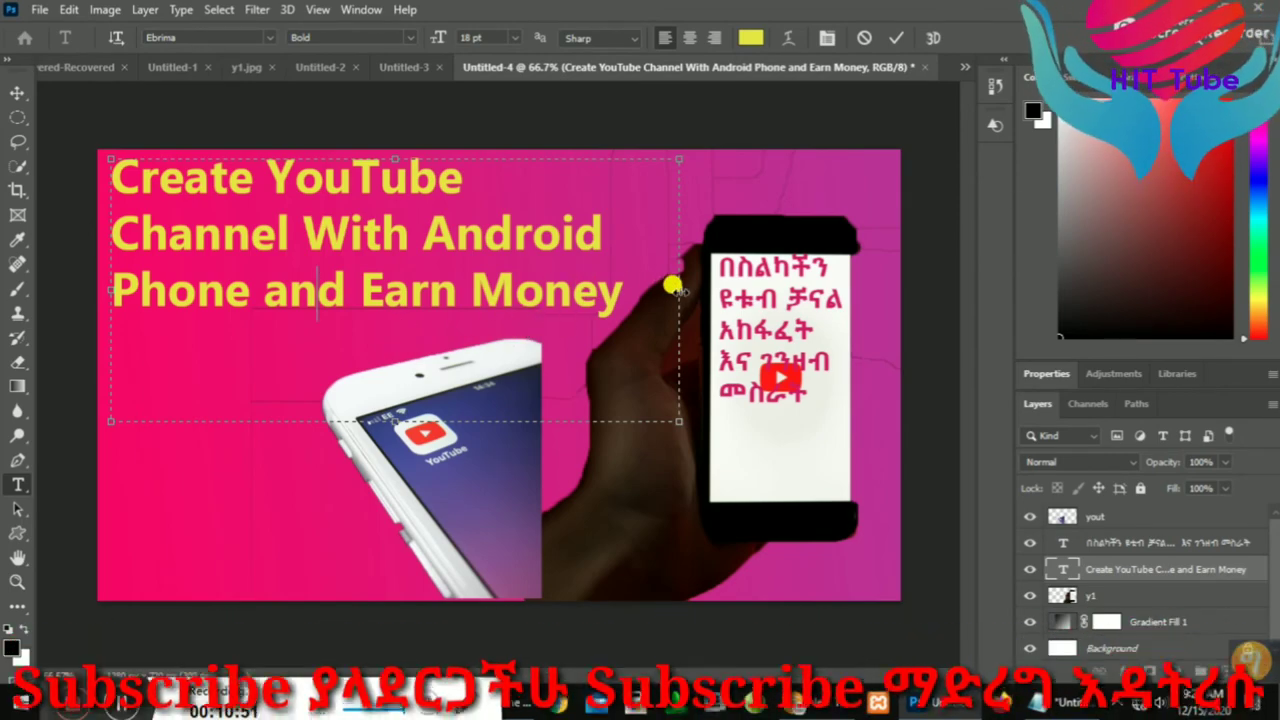
{"action": "left_click_drag", "start_coordinate": [677, 290], "coordinate": [690, 290]}
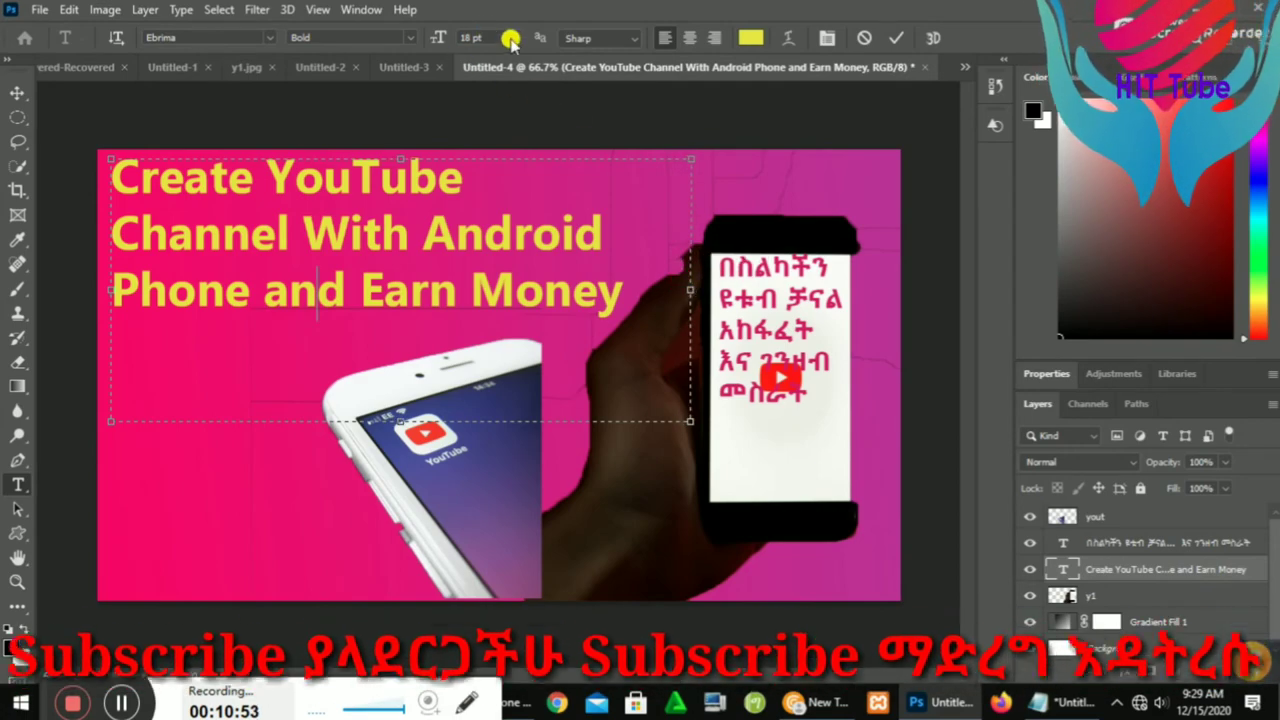
{"action": "left_click", "coordinate": [514, 37]}
{"action": "left_click", "coordinate": [491, 205]}
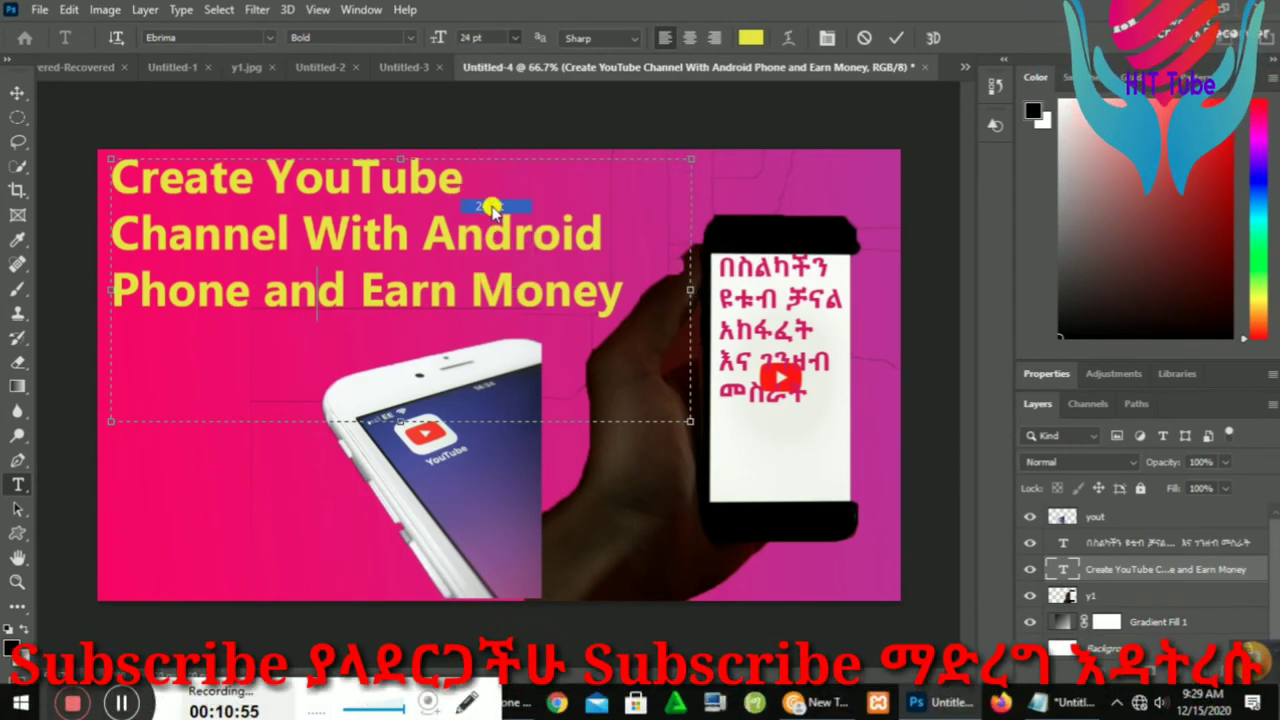
{"action": "left_click_drag", "start_coordinate": [610, 297], "coordinate": [112, 170]}
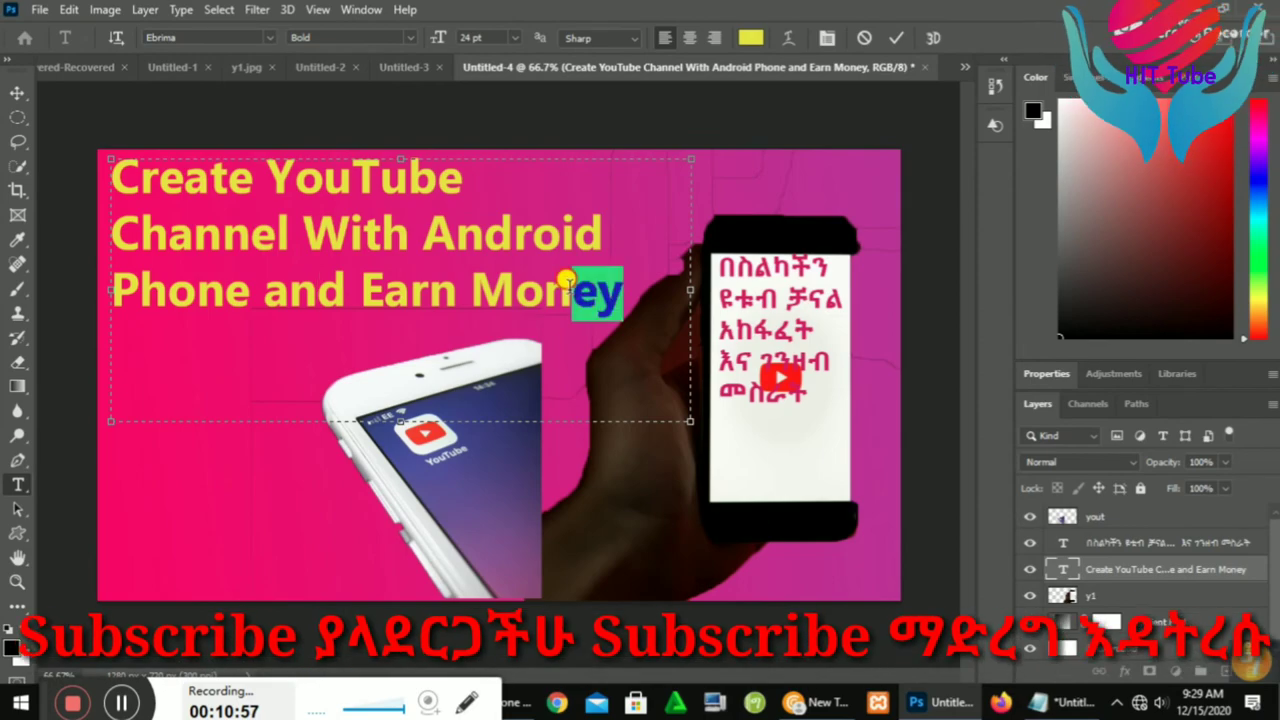
{"action": "left_click", "coordinate": [511, 40]}
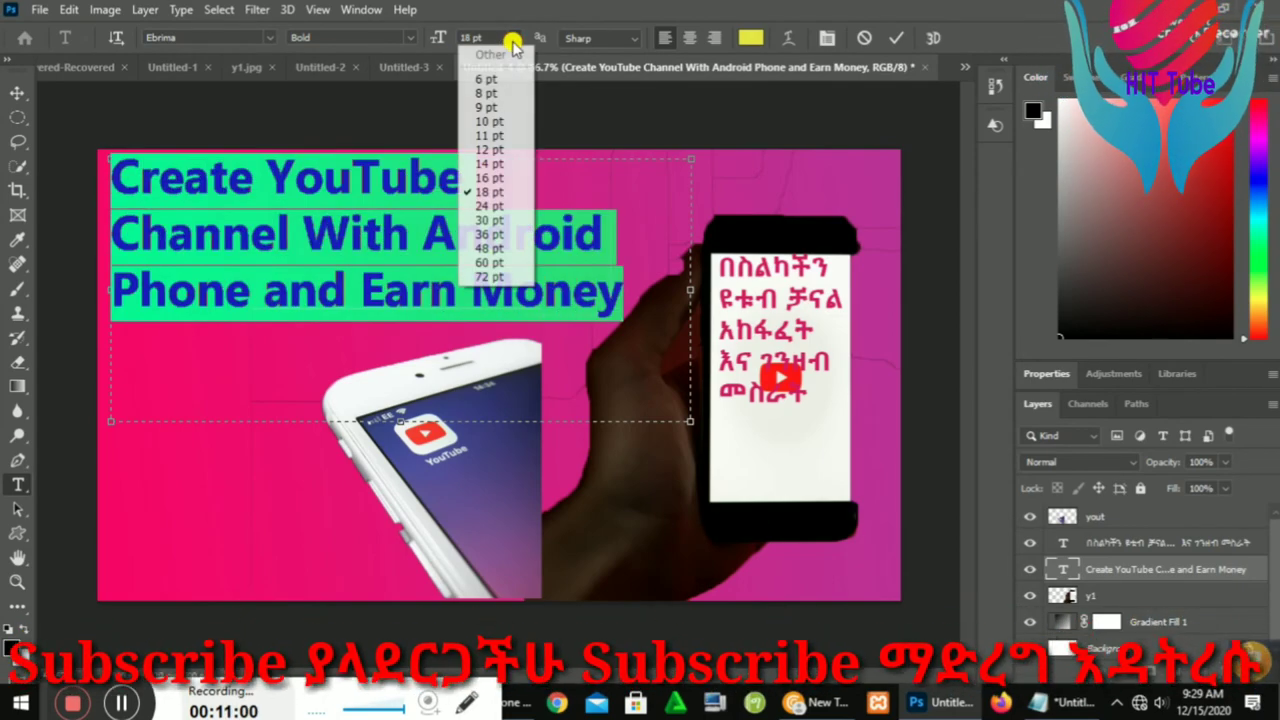
{"action": "left_click", "coordinate": [487, 201]}
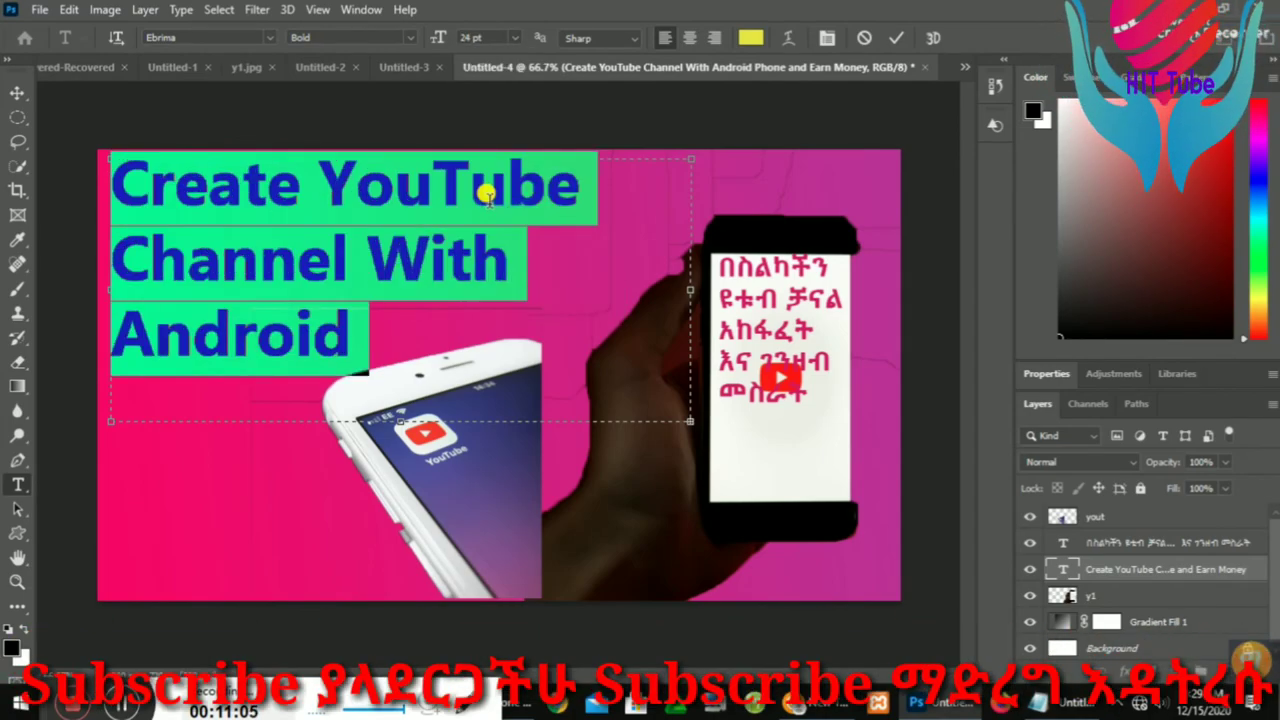
{"action": "left_click", "coordinate": [514, 40]}
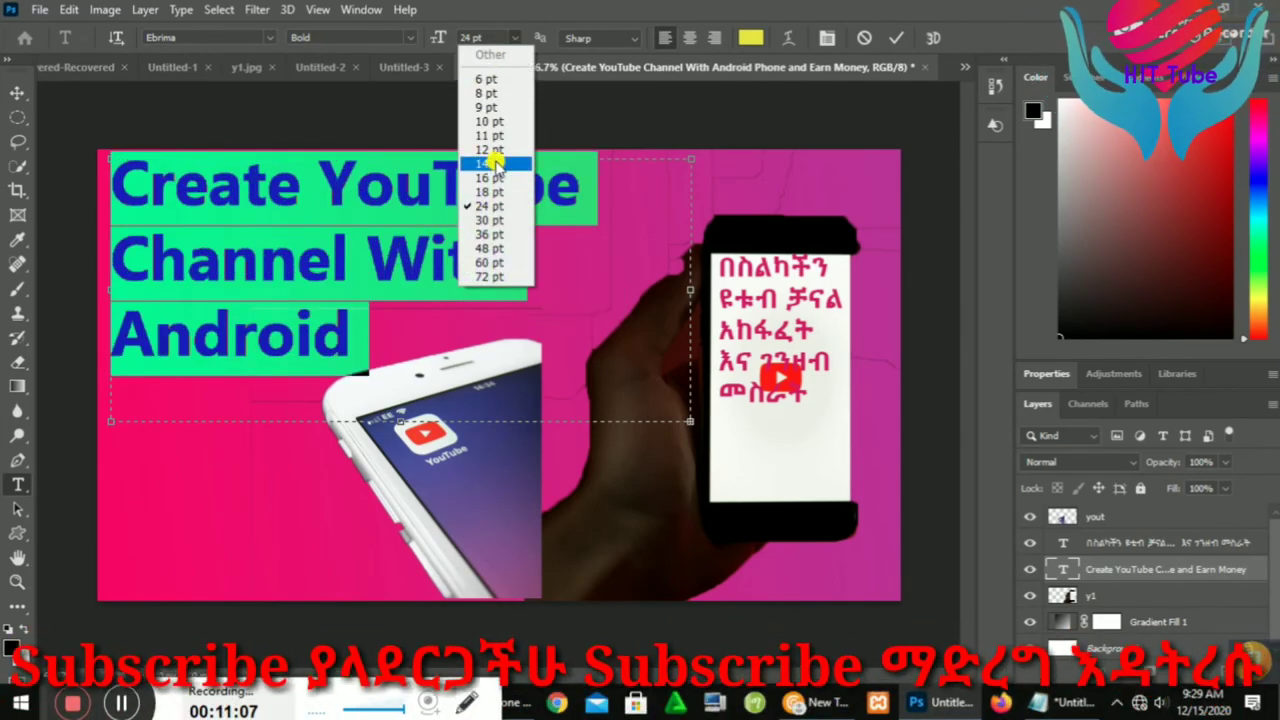
{"action": "left_click", "coordinate": [487, 192]}
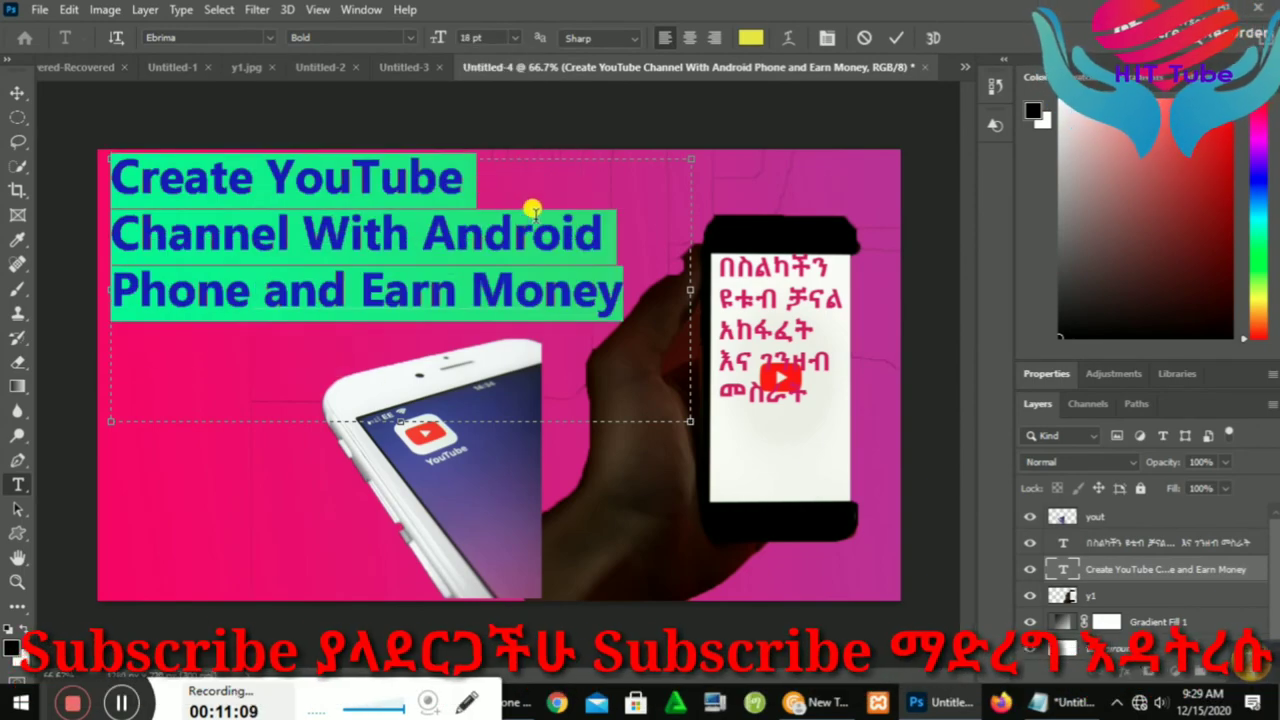
{"action": "left_click", "coordinate": [611, 210]}
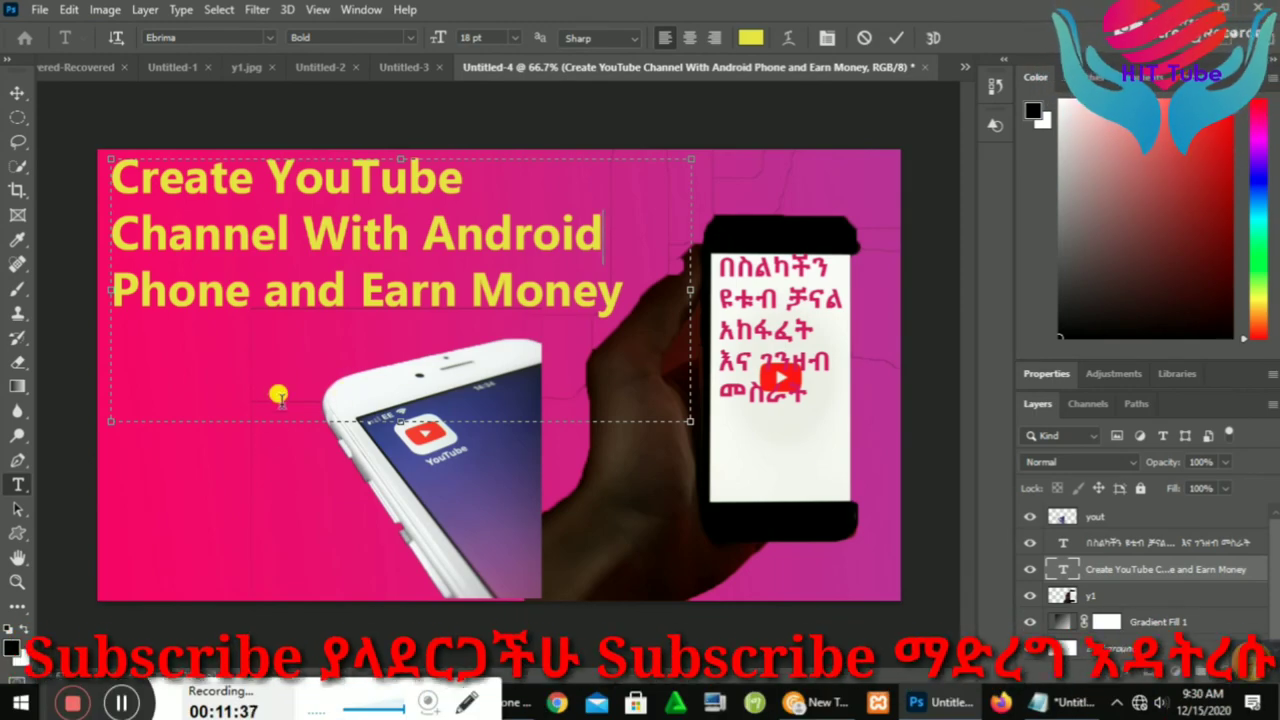
{"action": "left_click", "coordinate": [288, 292]}
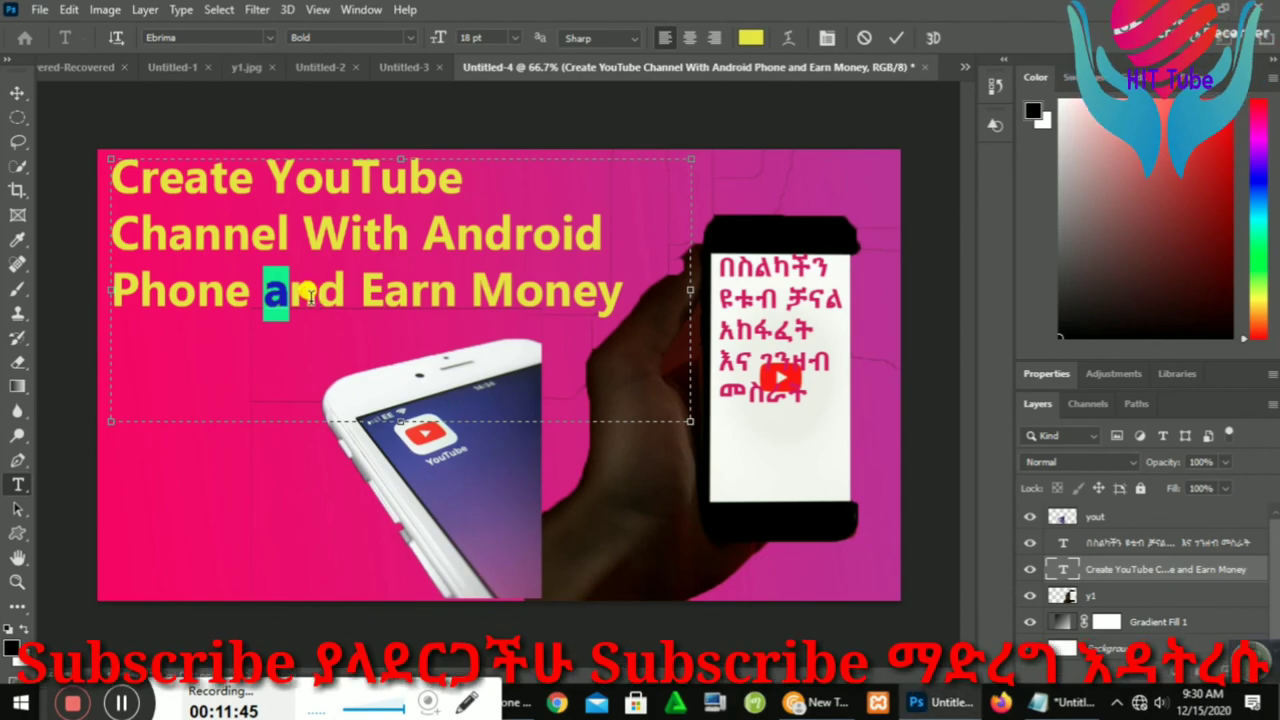
{"action": "left_click", "coordinate": [270, 290]}
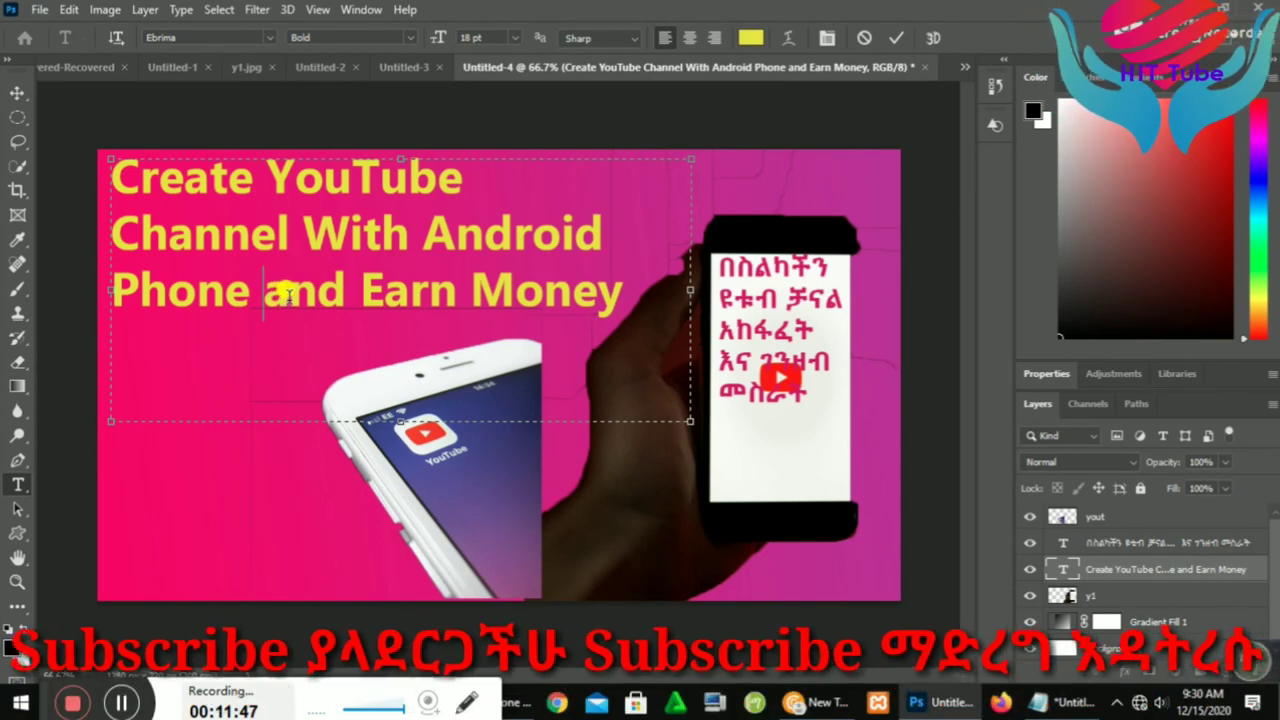
{"action": "left_click", "coordinate": [272, 291]}
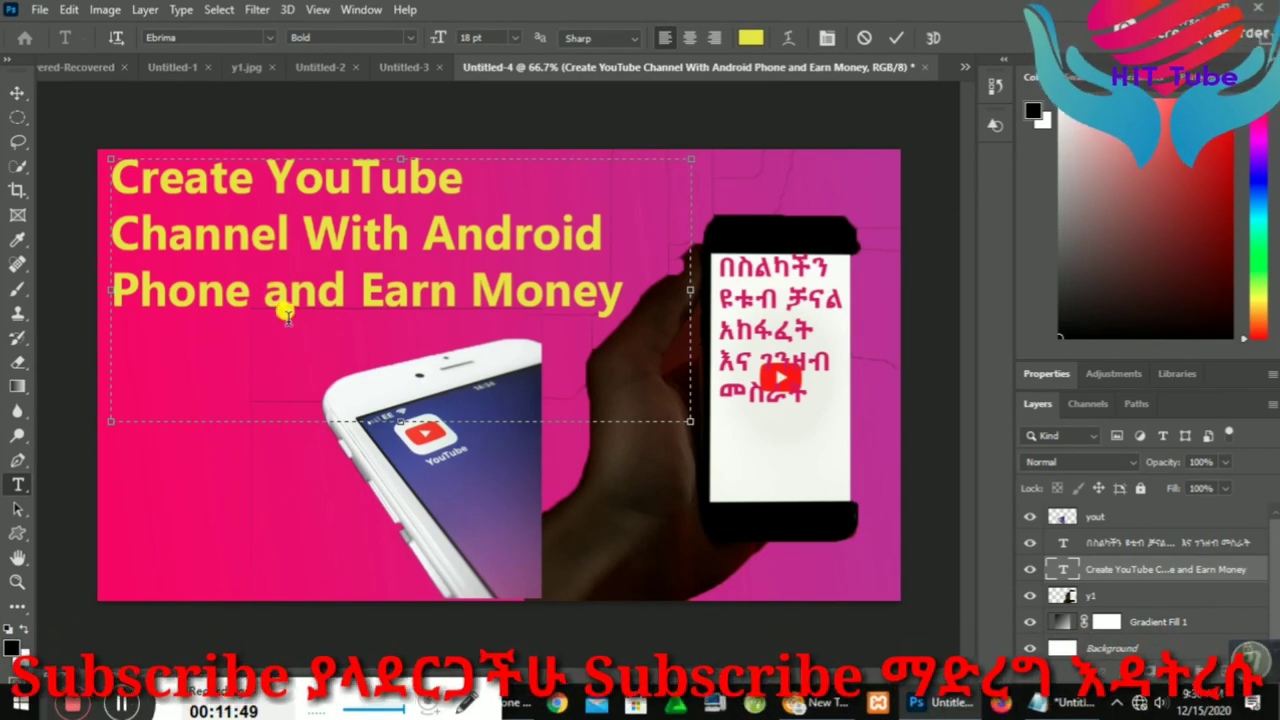